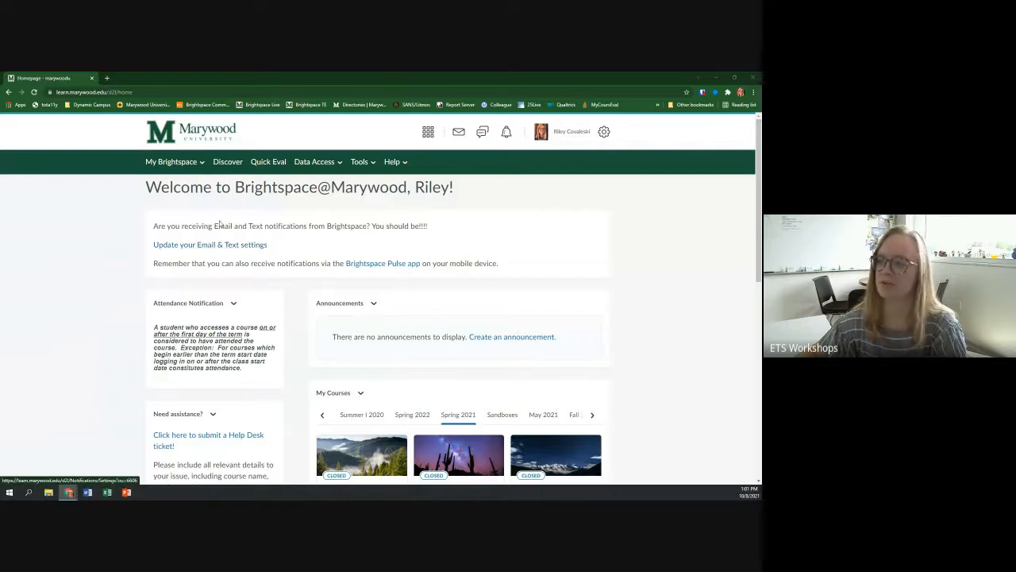
Step: Open the 2021 test course and launch its Video Assignments tool through to the Assignments page
{"action": "left_click", "coordinate": [428, 135]}
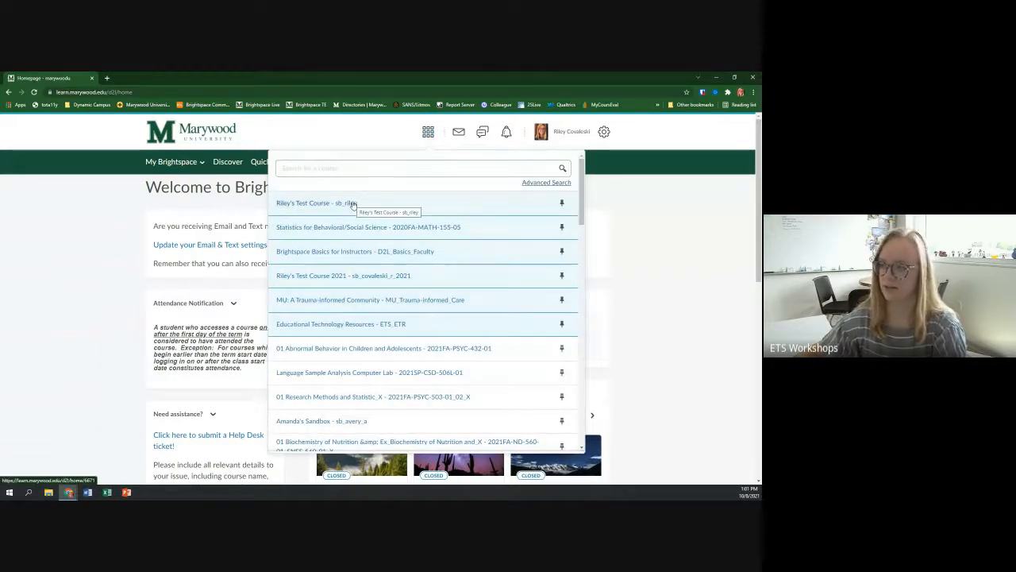
{"action": "left_click", "coordinate": [337, 277]}
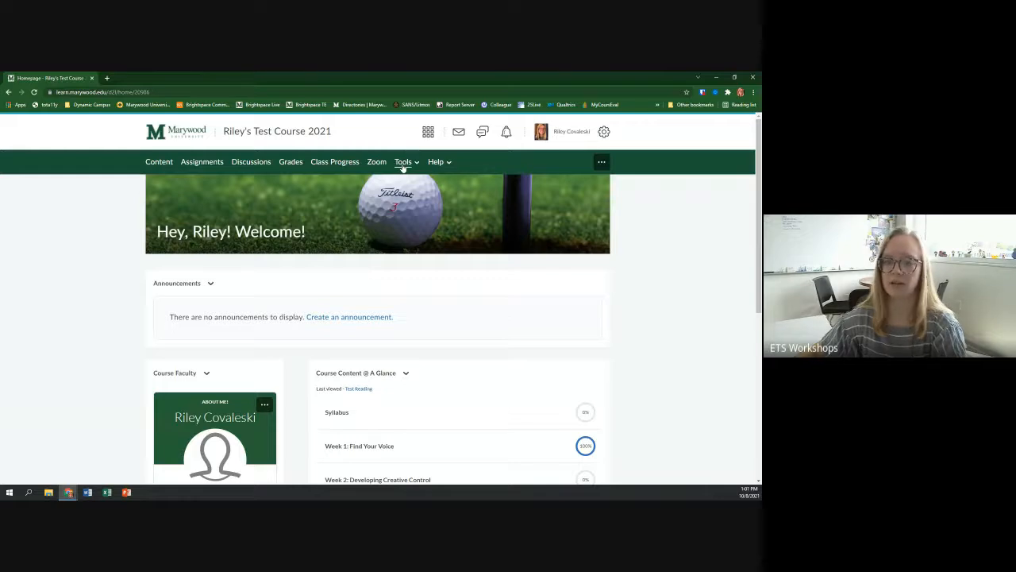
{"action": "left_click", "coordinate": [405, 166]}
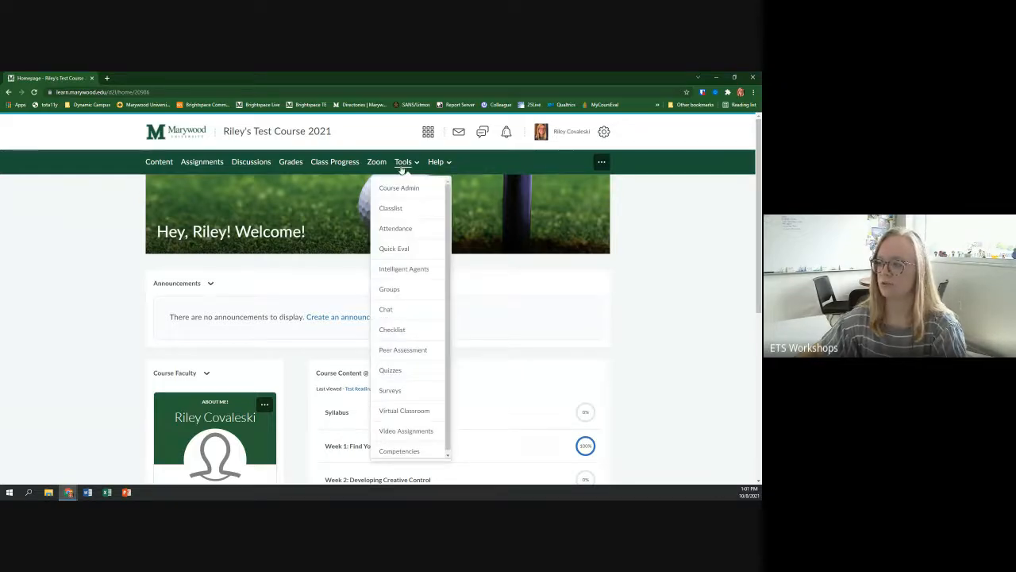
{"action": "left_click", "coordinate": [390, 433]}
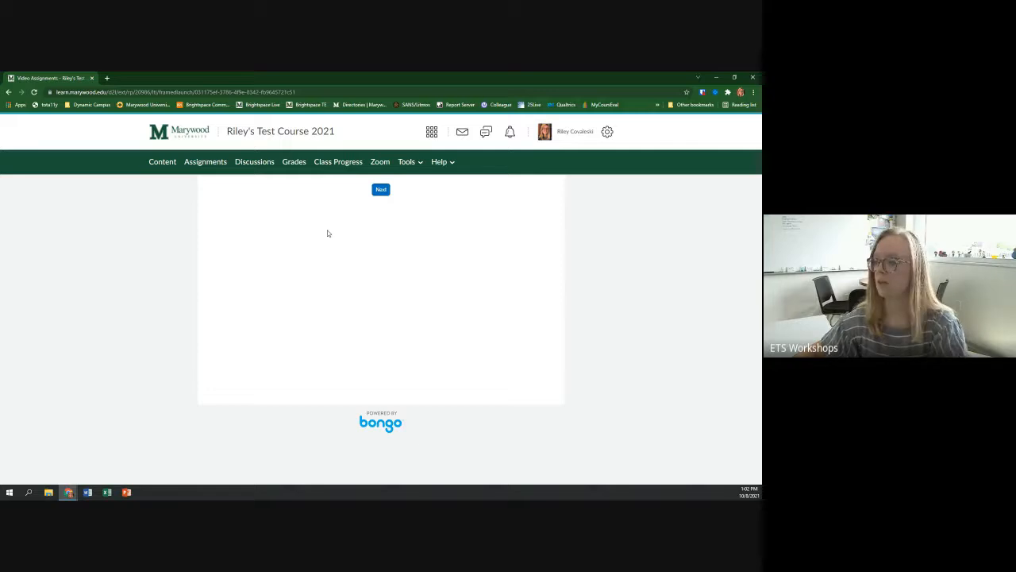
{"action": "left_click", "coordinate": [381, 191]}
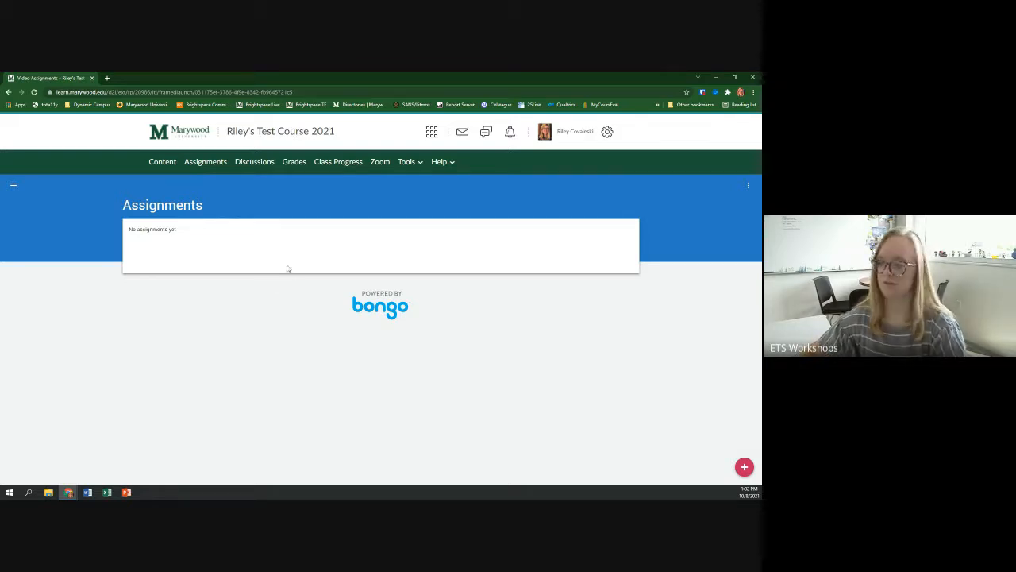
Step: Start a new individual video assignment and look over its general, instructions, Auto Analysis and peer review settings
{"action": "left_click", "coordinate": [744, 468]}
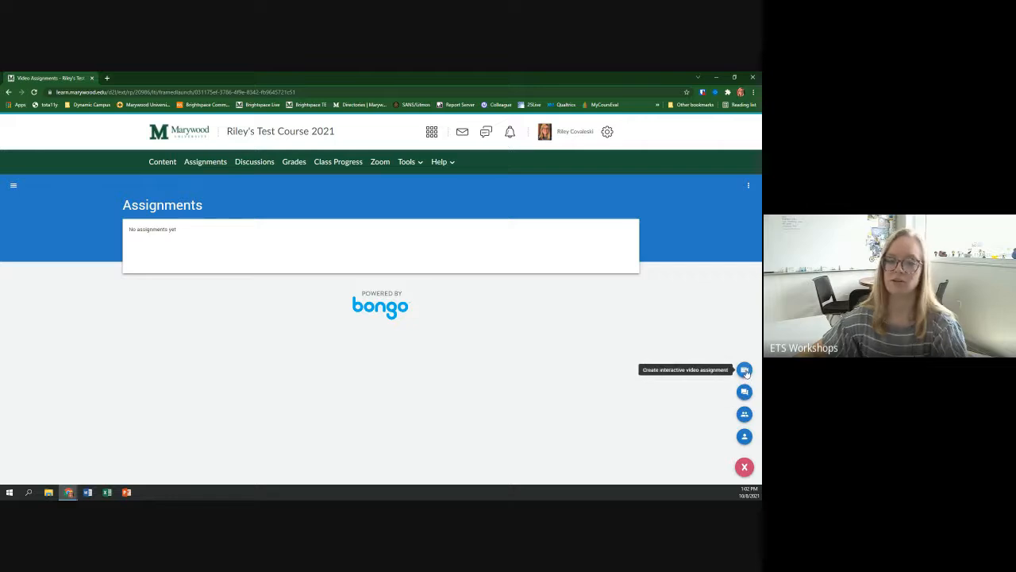
{"action": "left_click", "coordinate": [744, 436]}
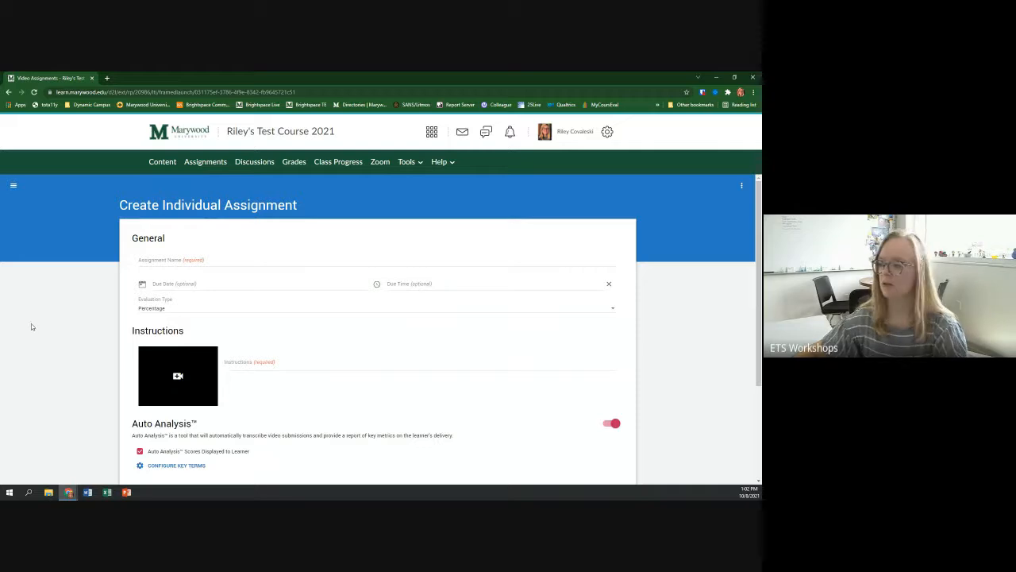
{"action": "scroll", "coordinate": [30, 326], "scroll_direction": "down", "scroll_amount": 1}
{"action": "scroll", "coordinate": [32, 326], "scroll_direction": "up", "scroll_amount": 1}
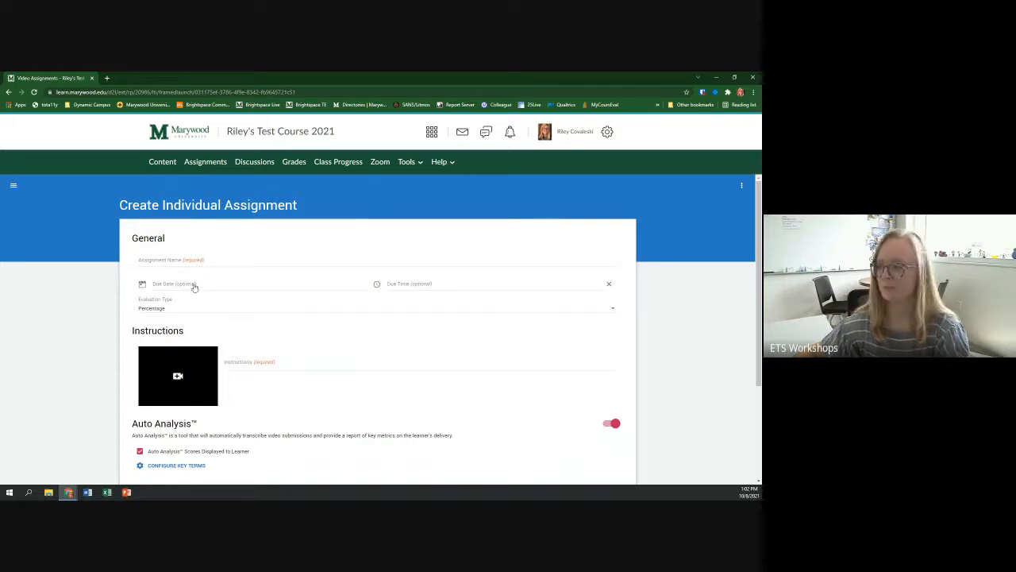
{"action": "scroll", "coordinate": [582, 316], "scroll_direction": "down", "scroll_amount": 1}
{"action": "scroll", "coordinate": [582, 316], "scroll_direction": "down", "scroll_amount": 3}
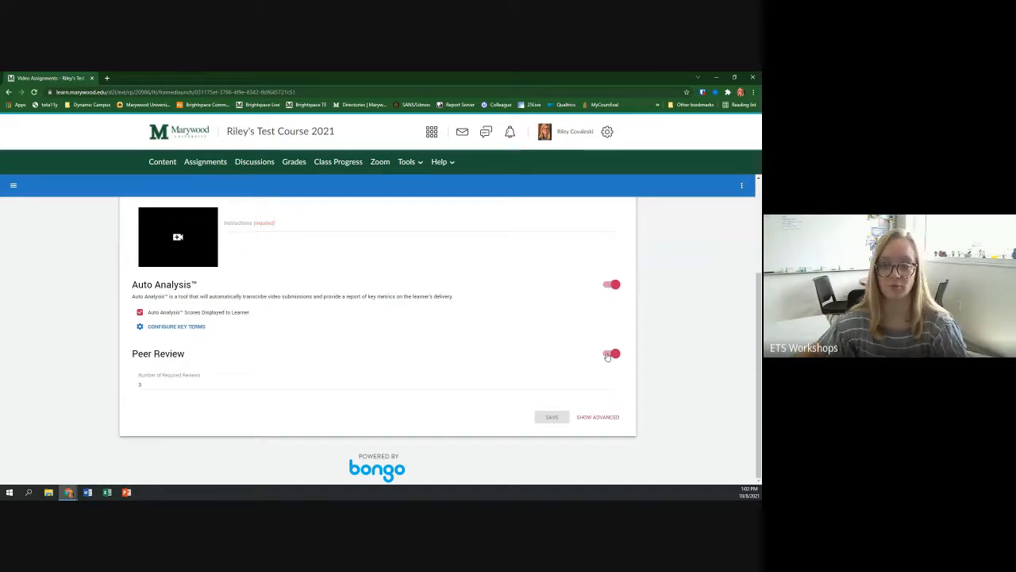
{"action": "scroll", "coordinate": [427, 347], "scroll_direction": "up", "scroll_amount": 3}
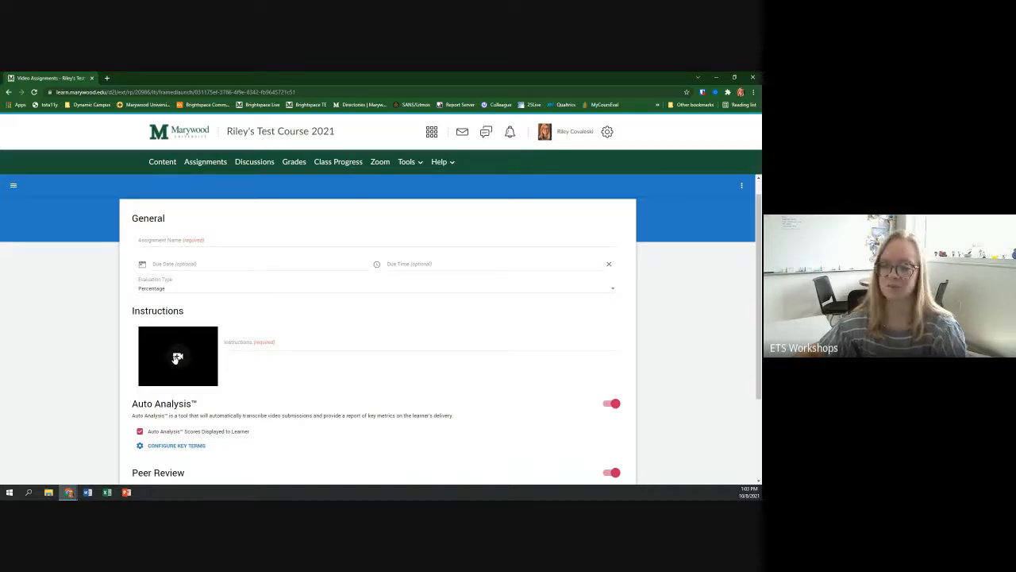
{"action": "scroll", "coordinate": [143, 351], "scroll_direction": "up", "scroll_amount": 1}
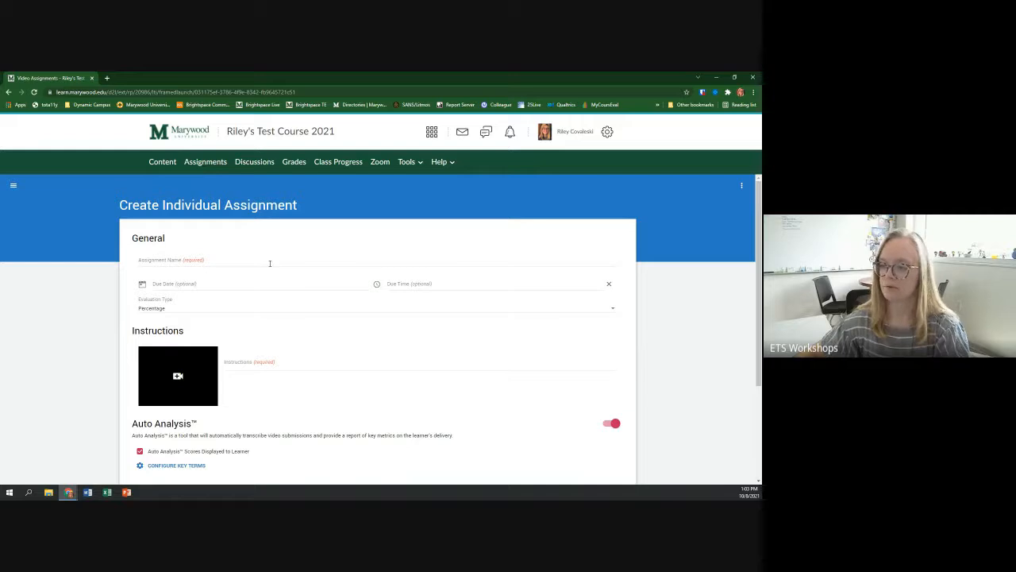
Step: Name the assignment "Developing your writing voice"
{"action": "left_click", "coordinate": [269, 263]}
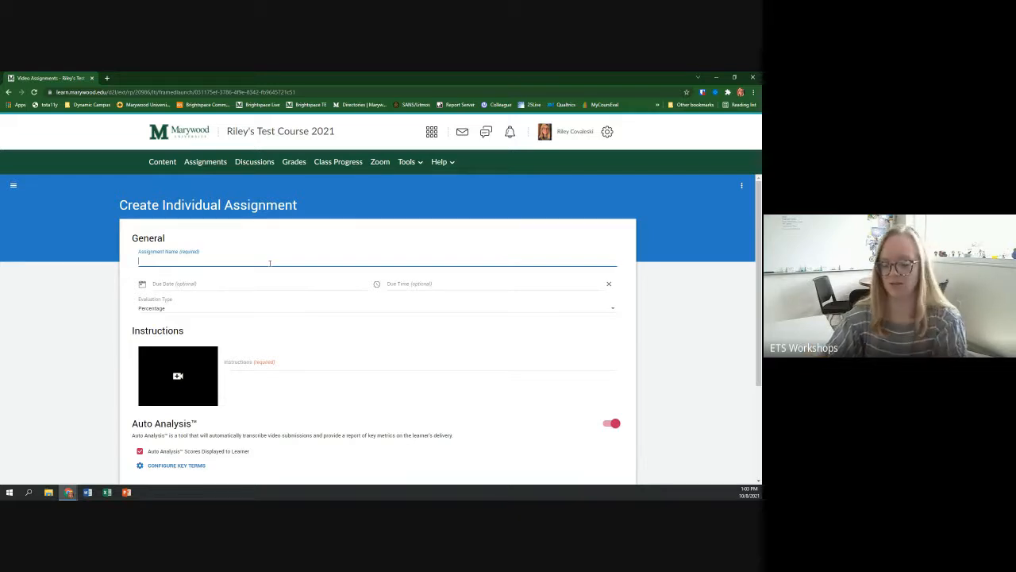
{"action": "type", "text": "Developing"}
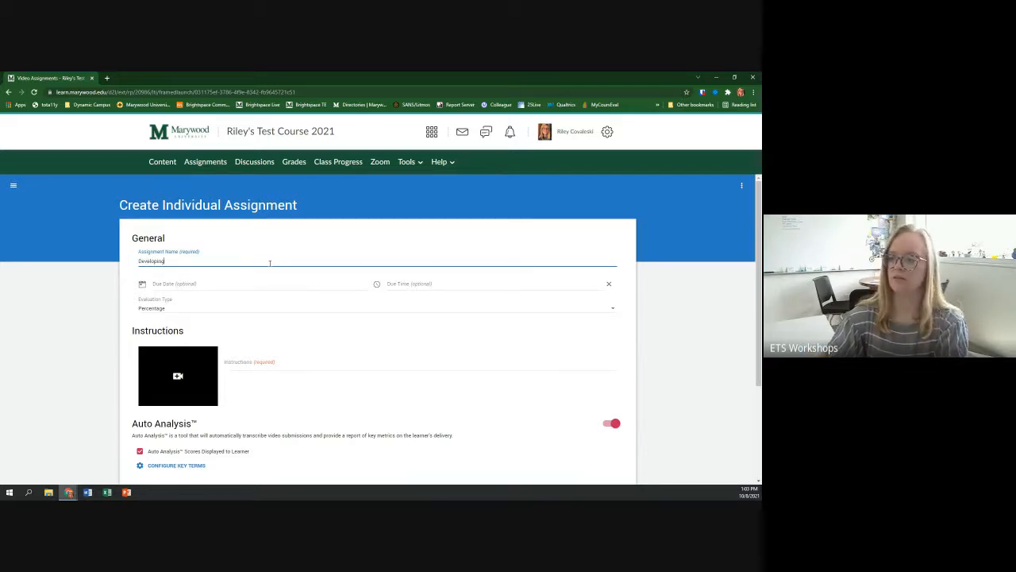
{"action": "type", "text": " your wri"}
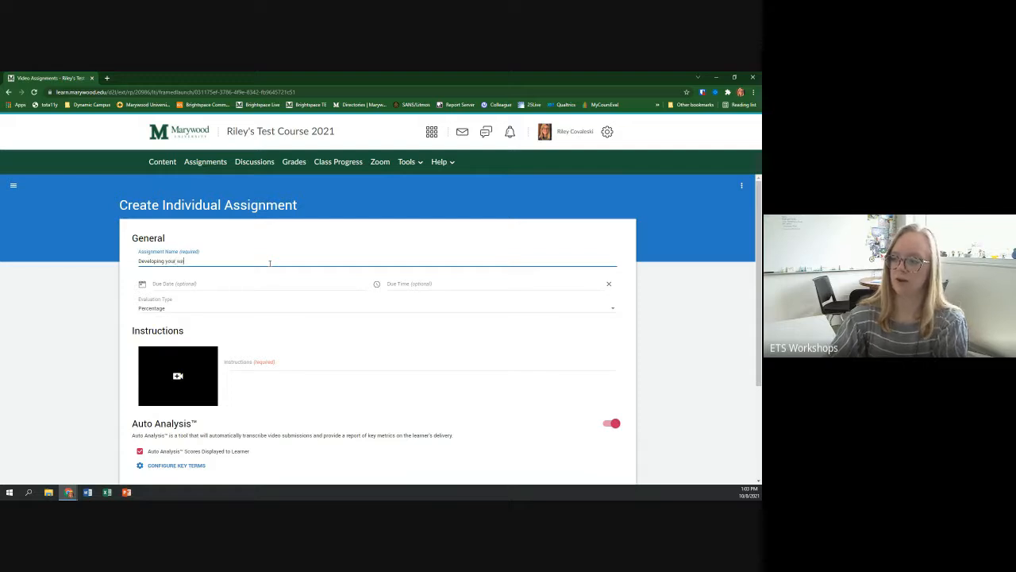
{"action": "type", "text": "ting voice"}
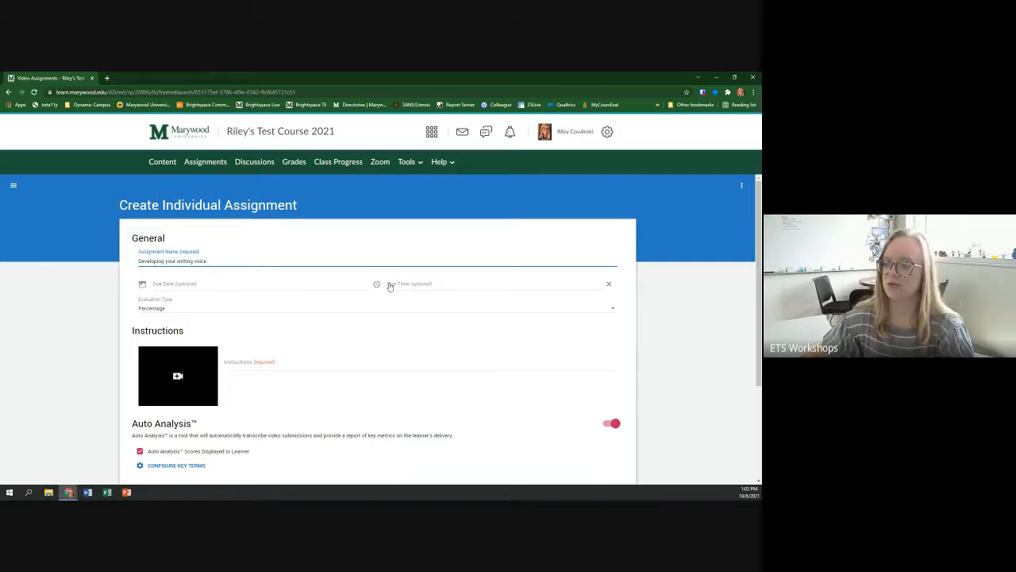
Step: Set the assignment's due date to 10/15/2021
{"action": "left_click", "coordinate": [177, 289]}
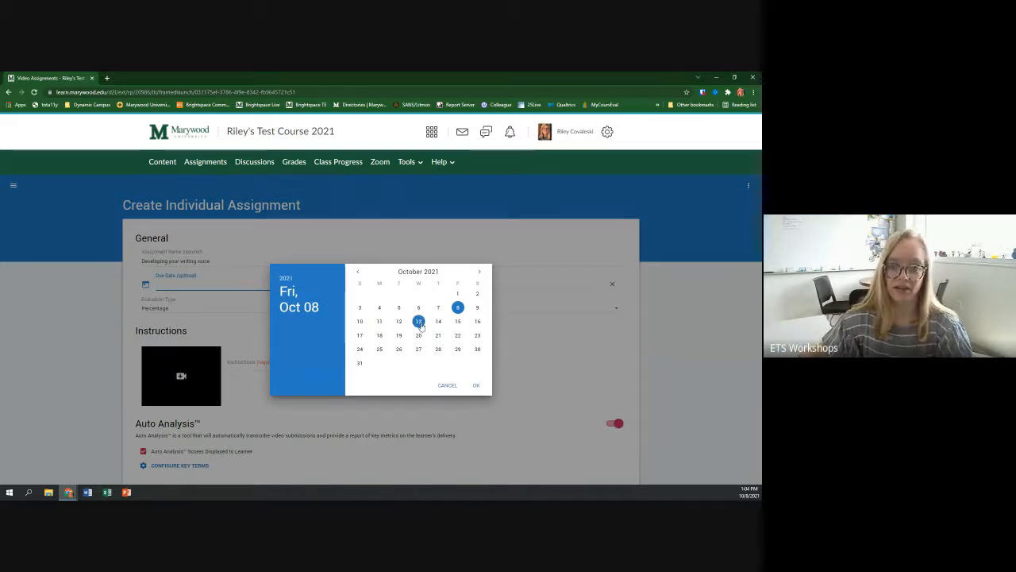
{"action": "left_click", "coordinate": [458, 322]}
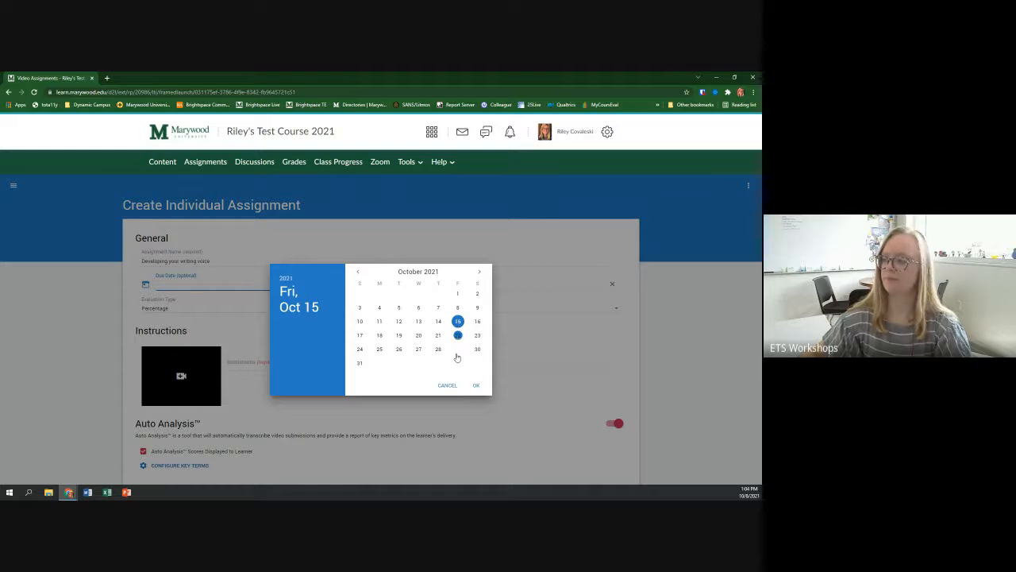
{"action": "left_click", "coordinate": [476, 386]}
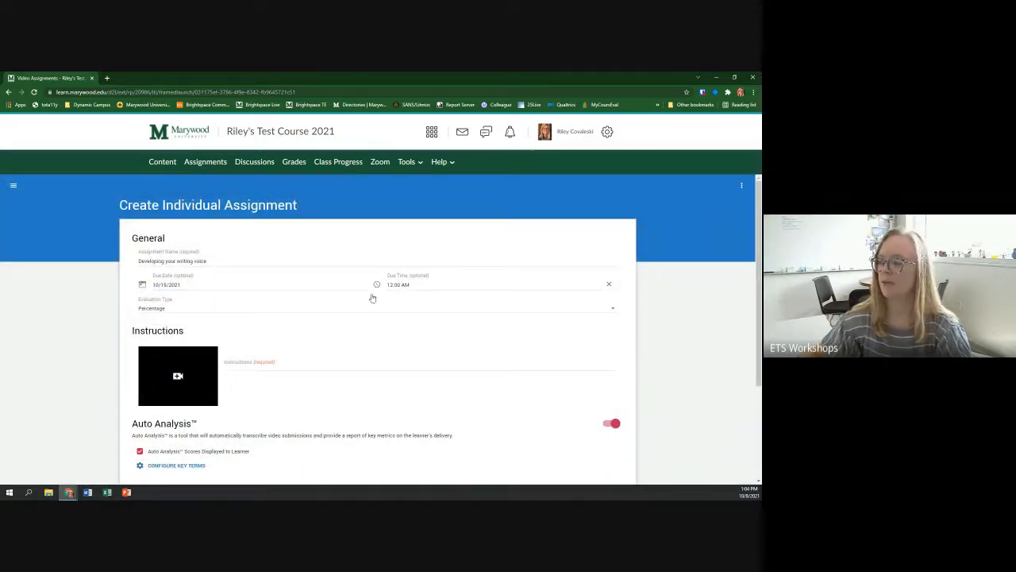
Step: Set the assignment's due time to 11:59 PM
{"action": "left_click", "coordinate": [423, 285]}
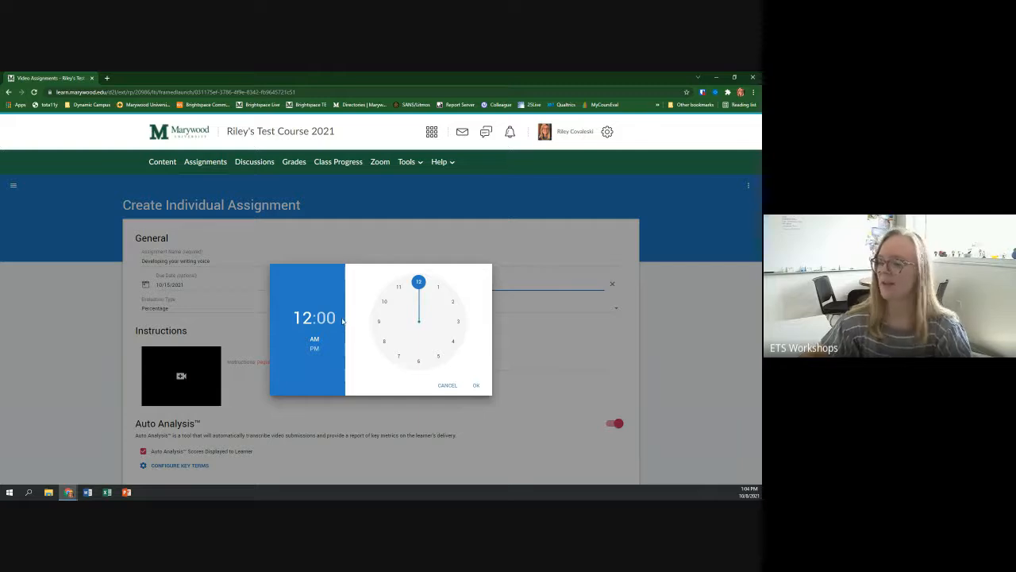
{"action": "left_click", "coordinate": [399, 289]}
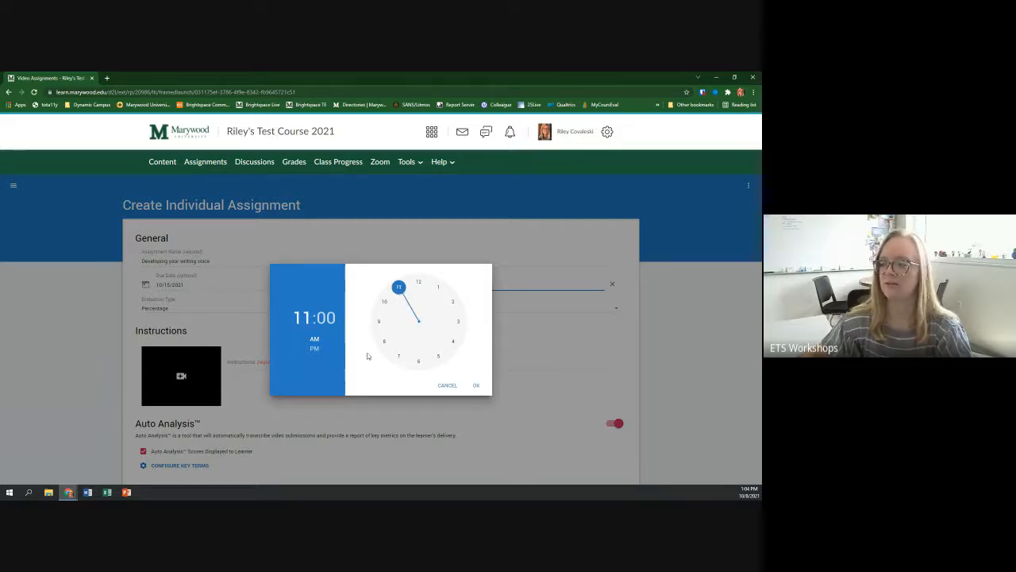
{"action": "left_click", "coordinate": [315, 348]}
{"action": "left_click", "coordinate": [325, 317]}
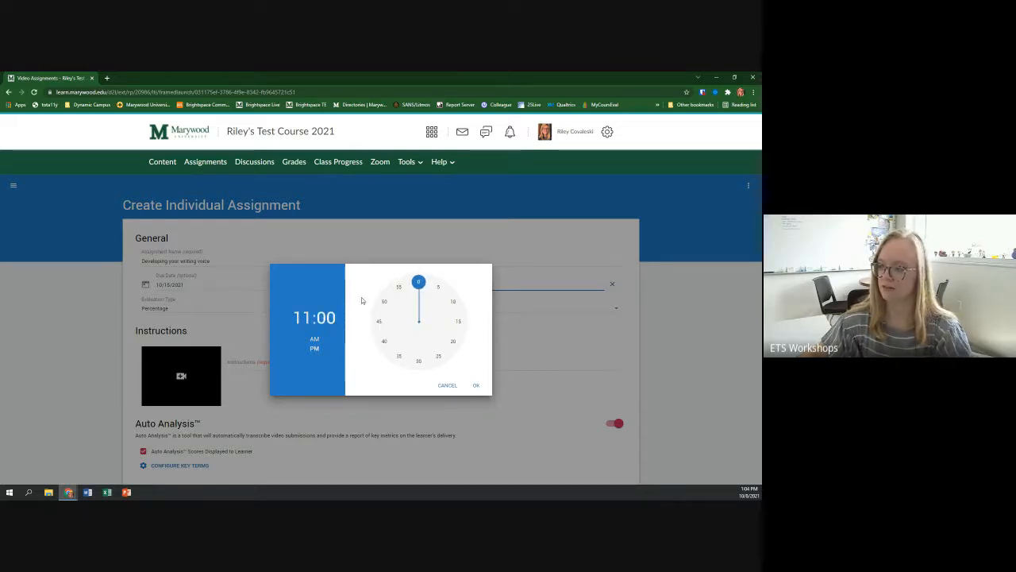
{"action": "left_click", "coordinate": [415, 283]}
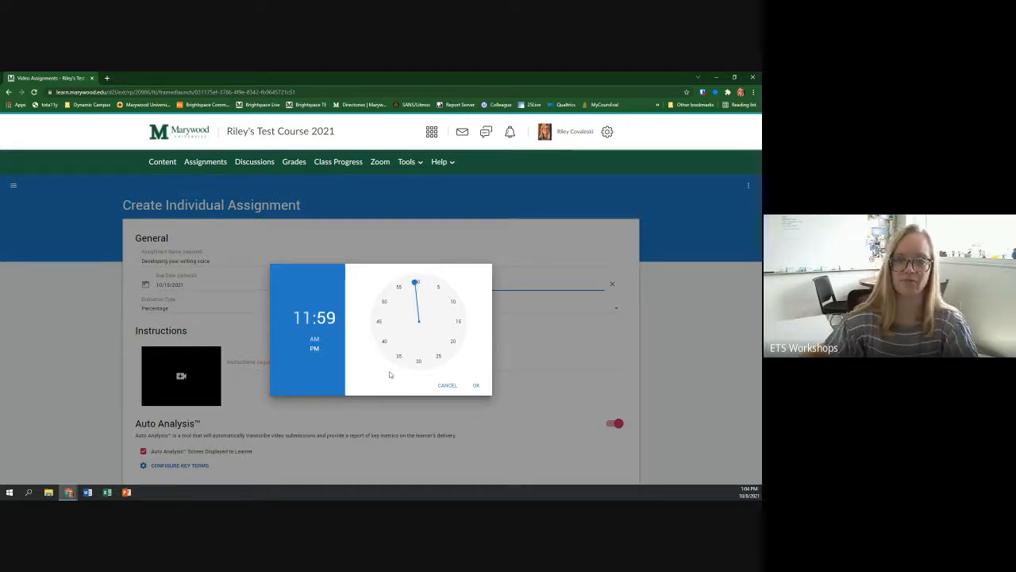
{"action": "left_click", "coordinate": [480, 388]}
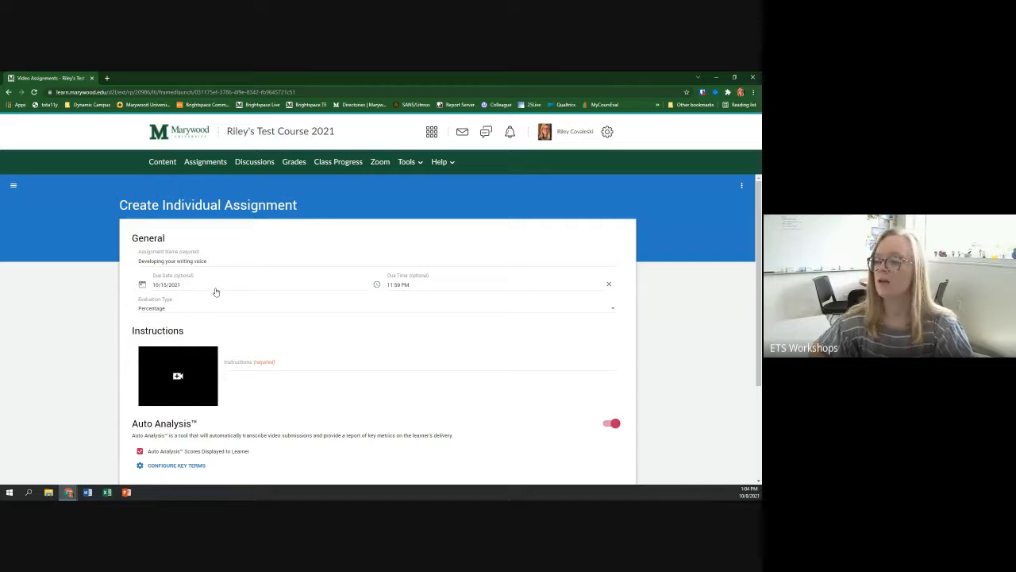
Step: Set the assignment's evaluation type to Rubric
{"action": "left_click", "coordinate": [179, 313]}
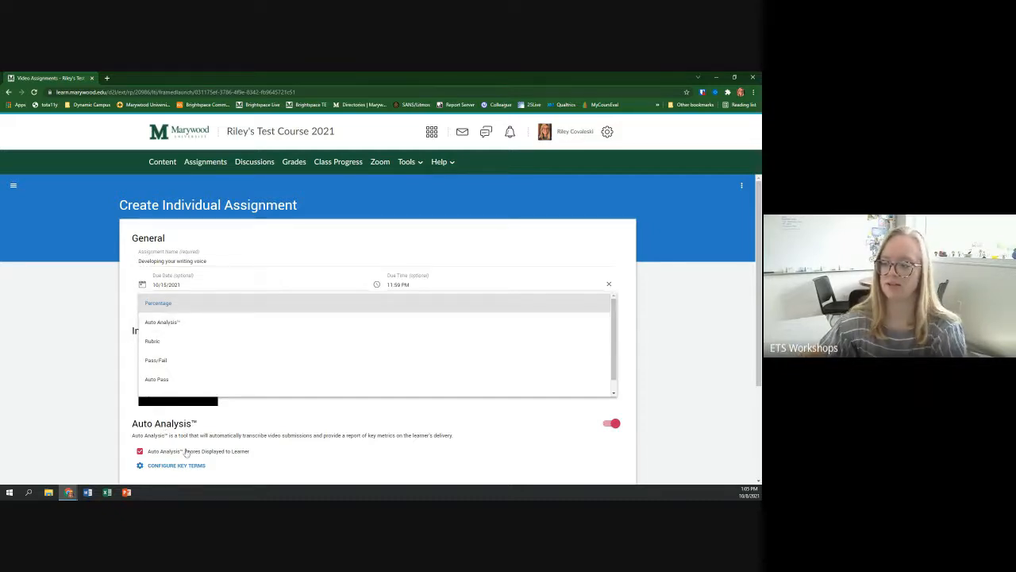
{"action": "left_click", "coordinate": [170, 349]}
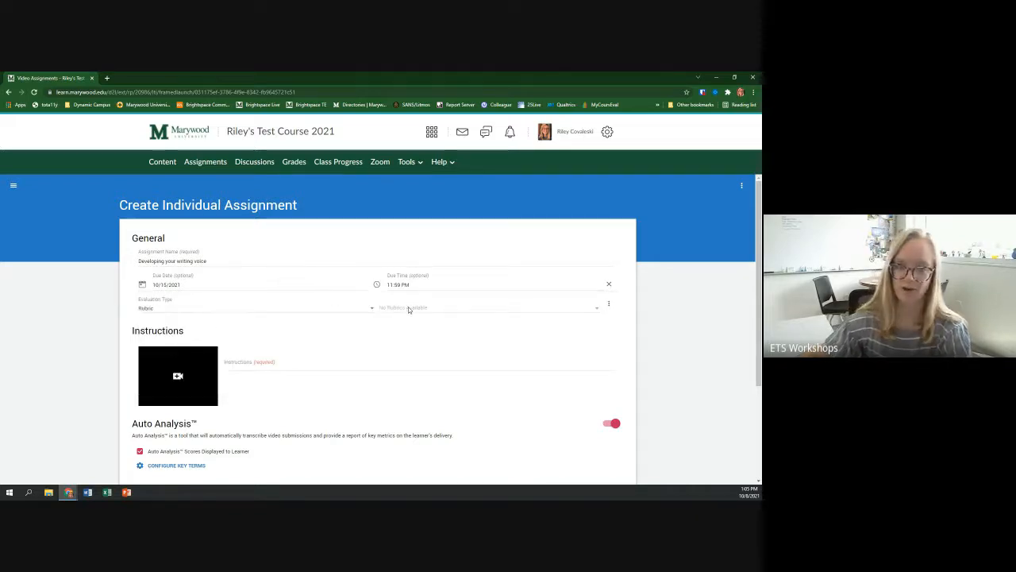
Step: Reveal the advanced settings, examine the toolset, peer review types and rubric self assessment option, and hide them again
{"action": "scroll", "coordinate": [392, 332], "scroll_direction": "down", "scroll_amount": 3}
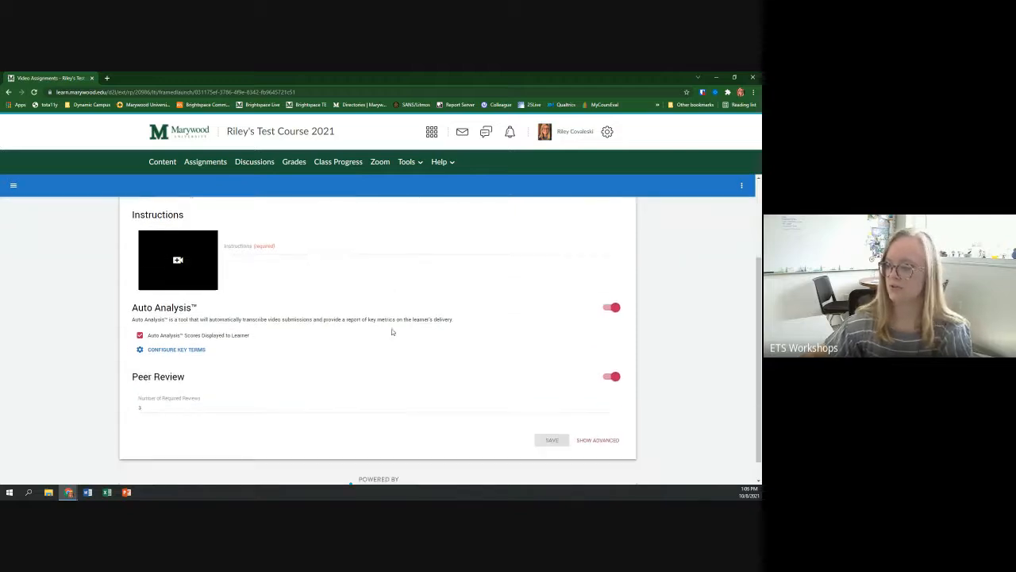
{"action": "left_click", "coordinate": [588, 415]}
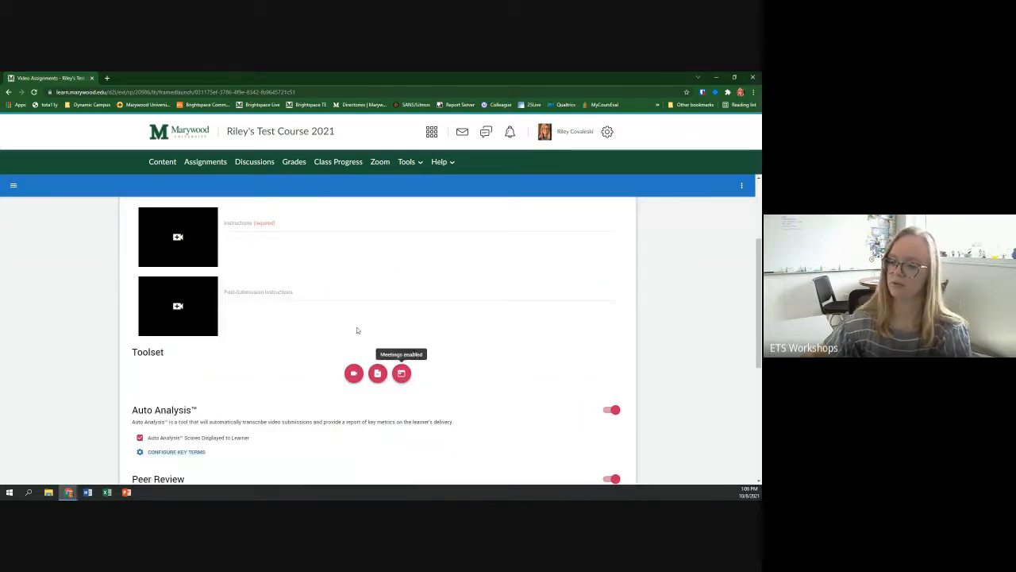
{"action": "scroll", "coordinate": [346, 331], "scroll_direction": "down", "scroll_amount": 5}
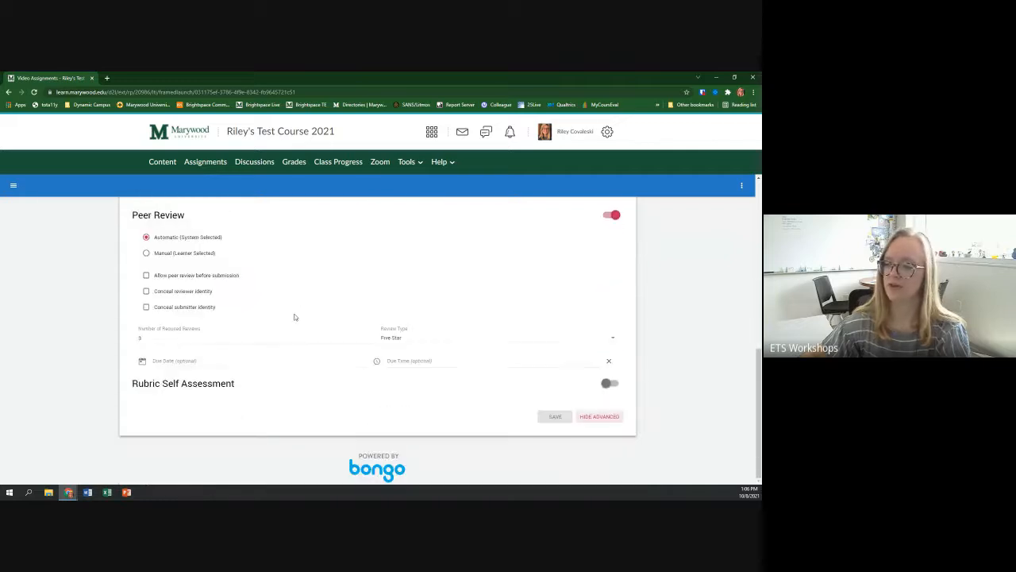
{"action": "left_click", "coordinate": [405, 340]}
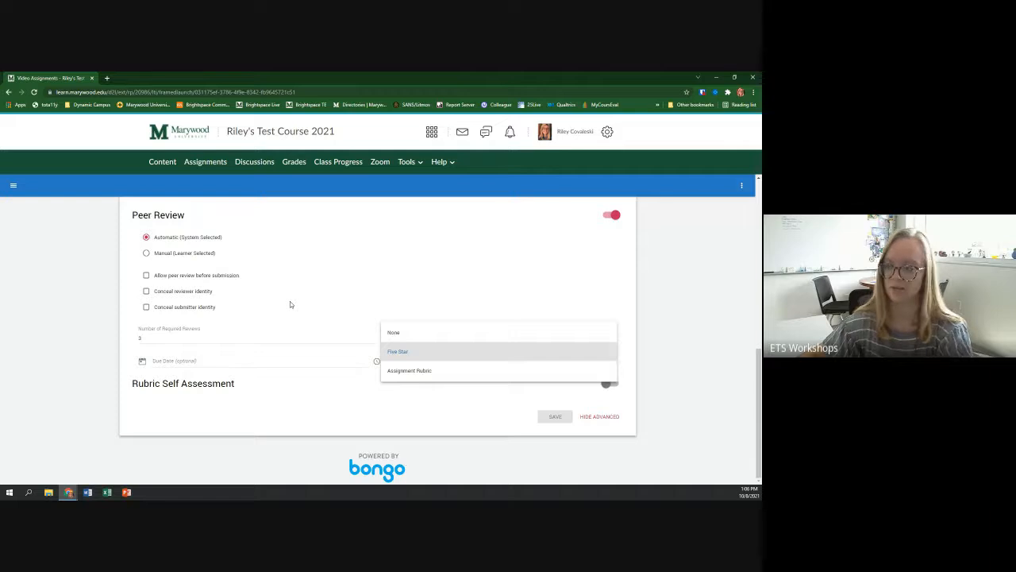
{"action": "left_click", "coordinate": [261, 405]}
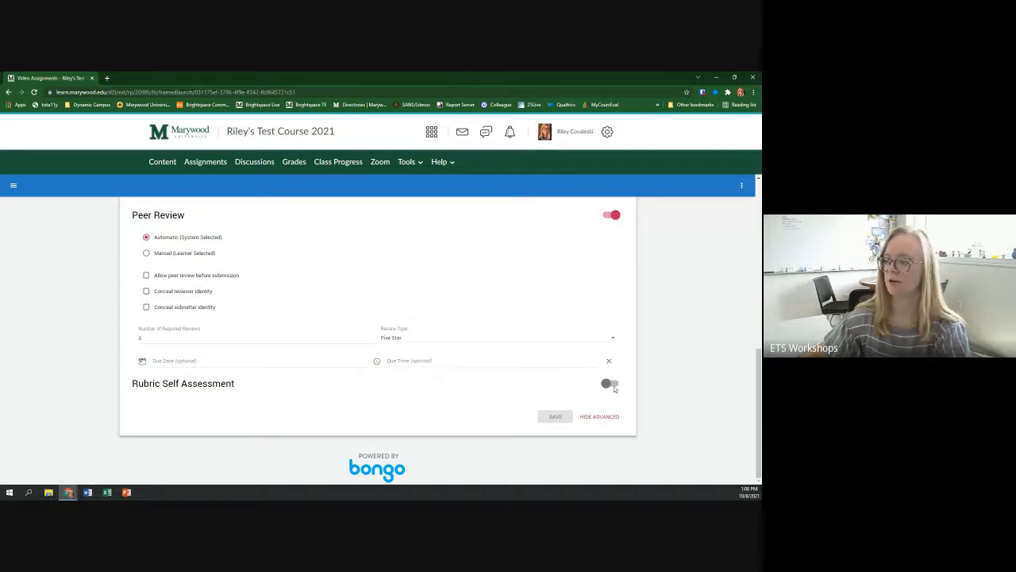
{"action": "mouse_move", "coordinate": [602, 384]}
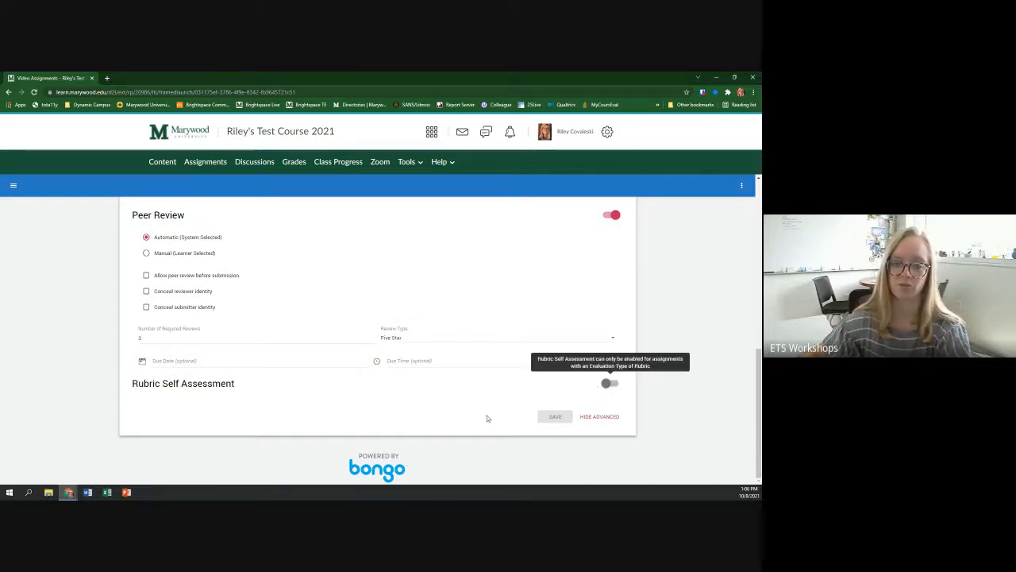
{"action": "scroll", "coordinate": [478, 416], "scroll_direction": "up", "scroll_amount": 10}
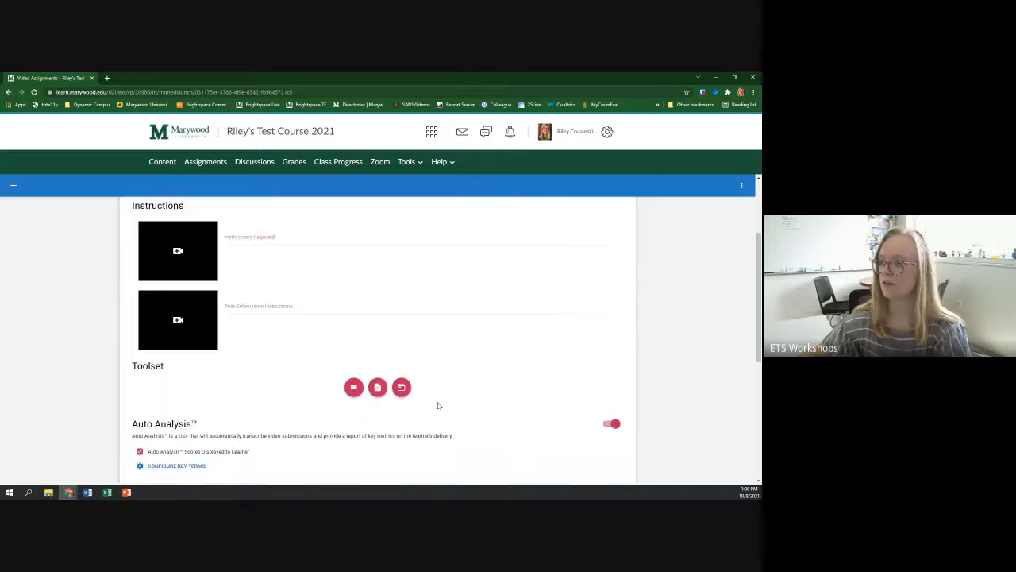
{"action": "scroll", "coordinate": [492, 352], "scroll_direction": "down", "scroll_amount": 10}
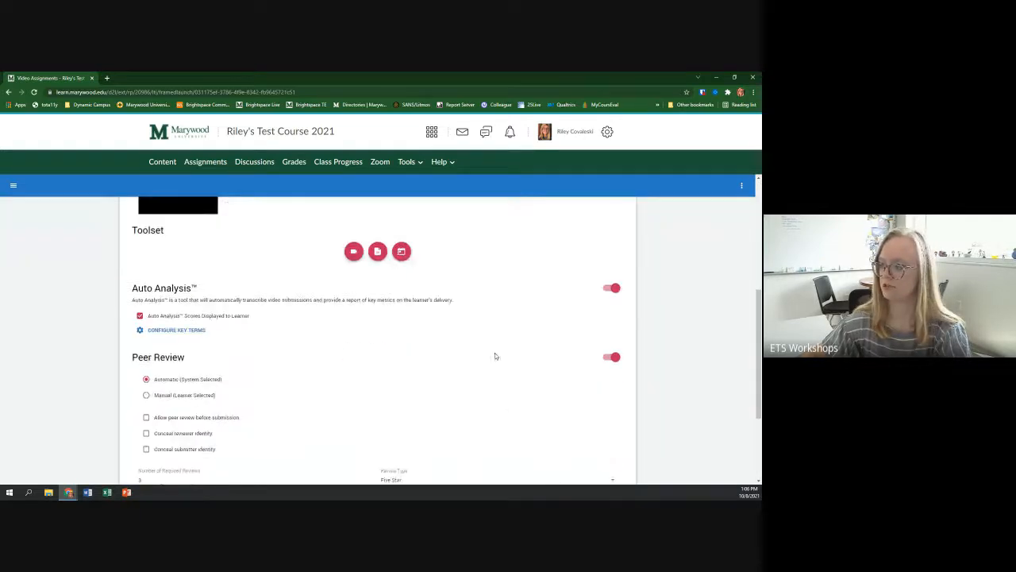
{"action": "left_click", "coordinate": [601, 417]}
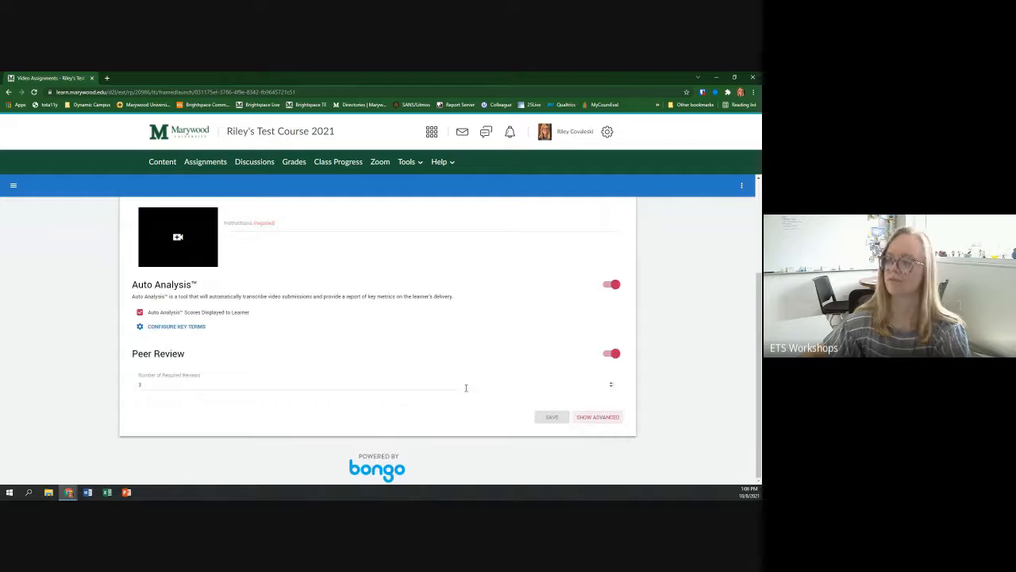
Step: Set the assignment's evaluation type to Percentage
{"action": "scroll", "coordinate": [466, 390], "scroll_direction": "up", "scroll_amount": 3}
{"action": "left_click", "coordinate": [333, 308]}
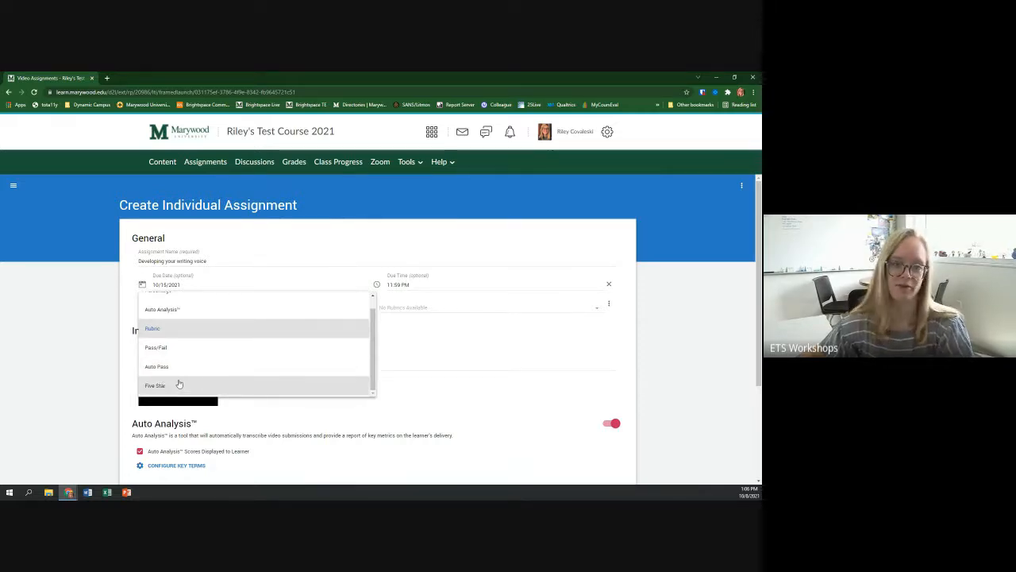
{"action": "scroll", "coordinate": [160, 341], "scroll_direction": "up", "scroll_amount": 1}
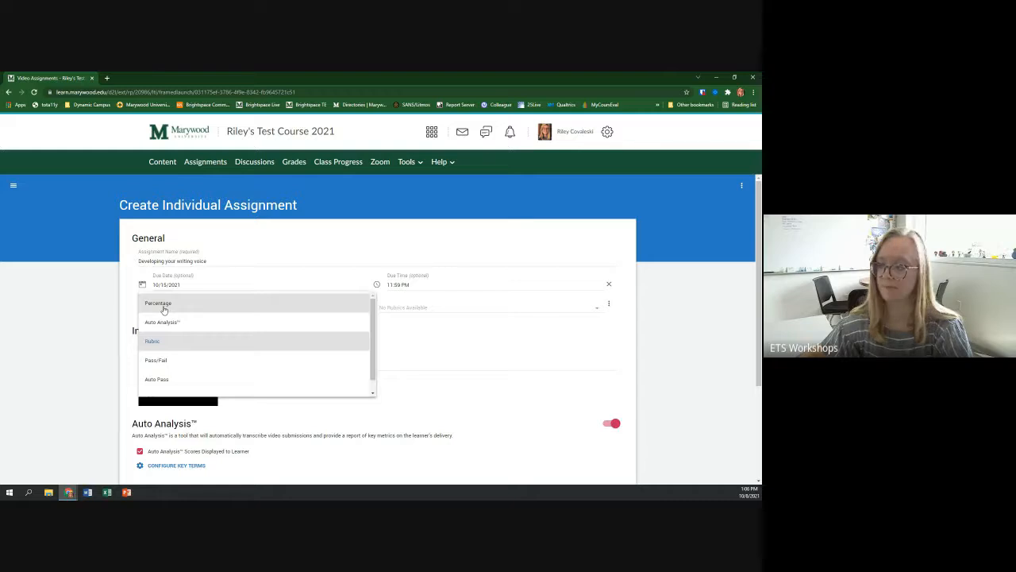
{"action": "left_click", "coordinate": [163, 309]}
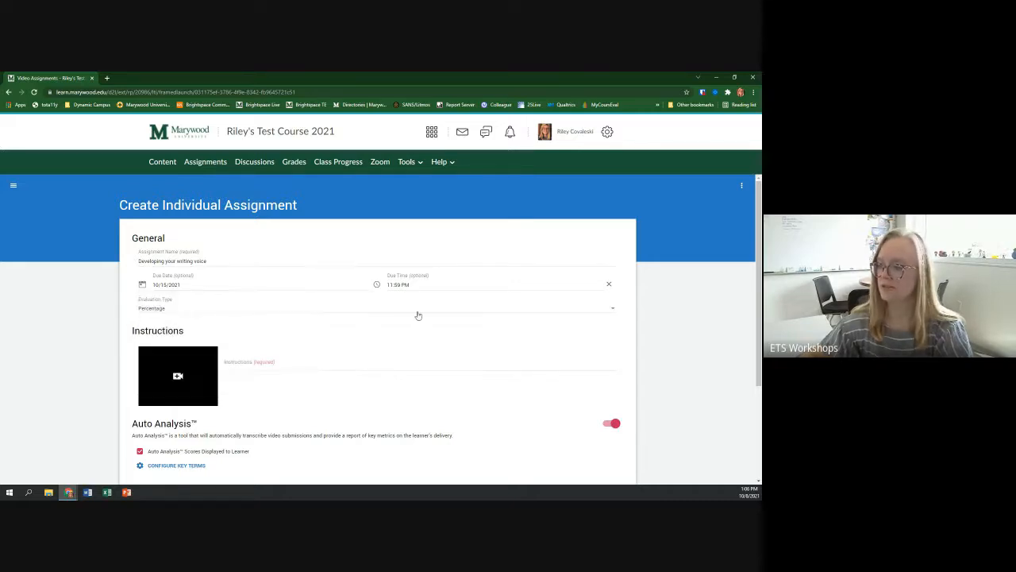
Step: Enter "Watch the video for some more information." as the assignment's instructions
{"action": "scroll", "coordinate": [412, 315], "scroll_direction": "down", "scroll_amount": 1}
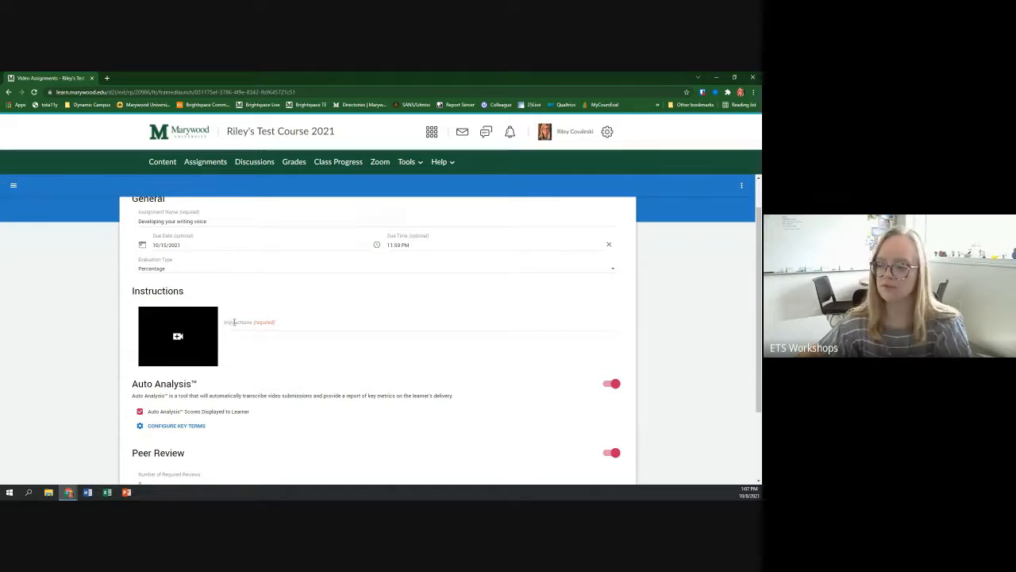
{"action": "left_click", "coordinate": [232, 322]}
{"action": "type", "text": "Watch the v"}
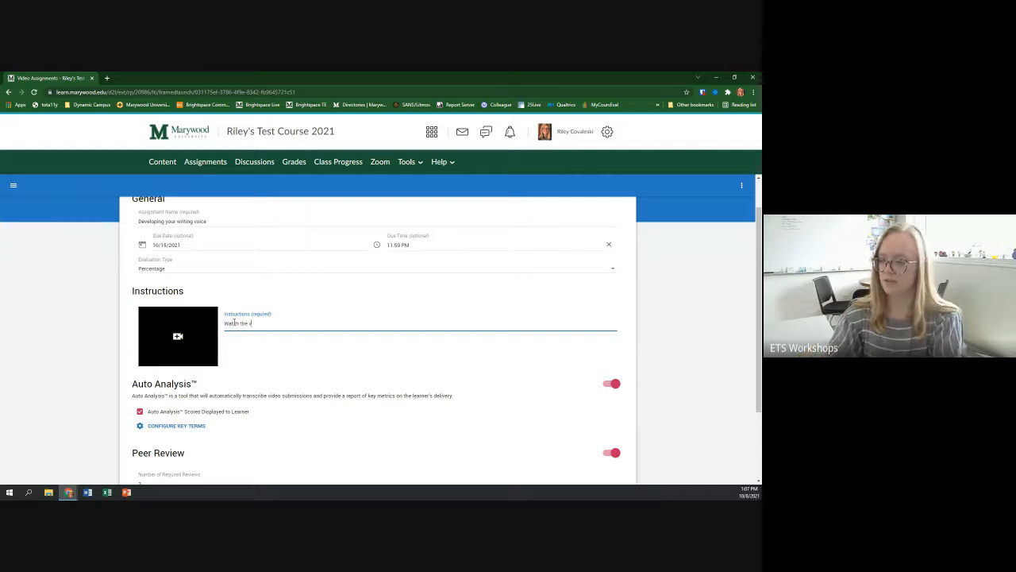
{"action": "type", "text": "ideo for some more "}
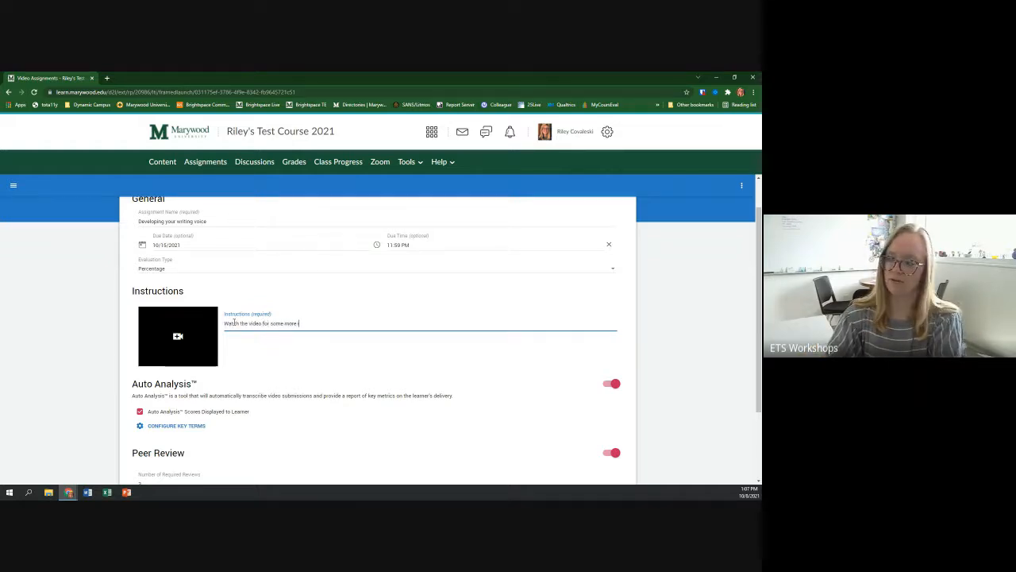
{"action": "type", "text": "information."}
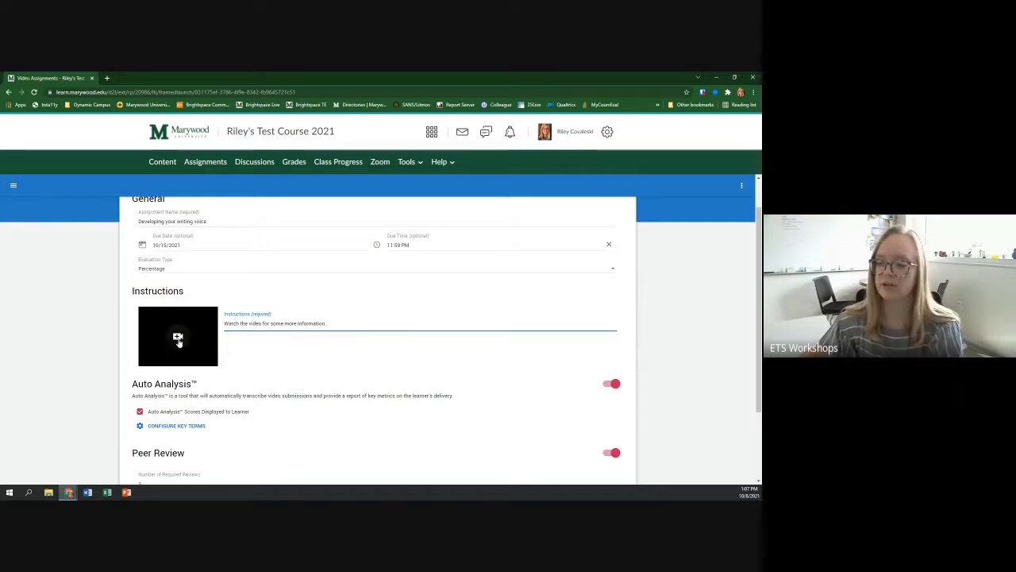
Step: Try to record an instructions video with both camera and screen capture, and close the recorder without recording
{"action": "left_click", "coordinate": [179, 340]}
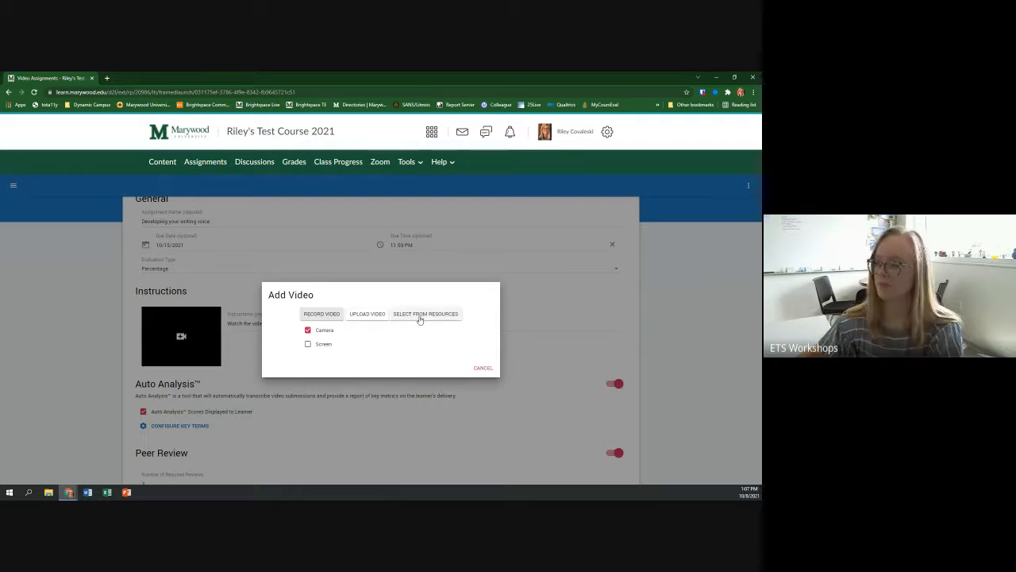
{"action": "left_click", "coordinate": [309, 345]}
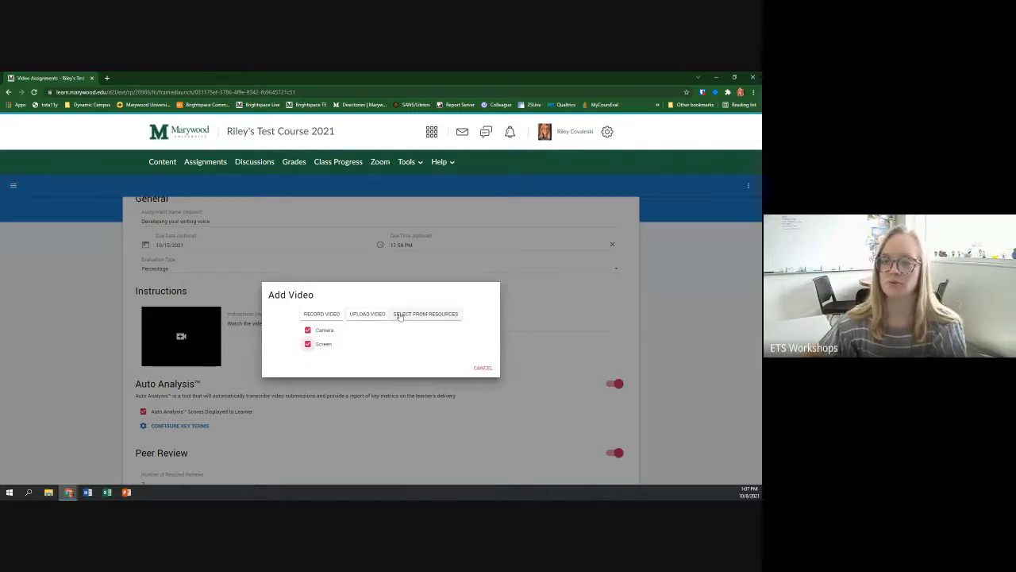
{"action": "left_click", "coordinate": [322, 316]}
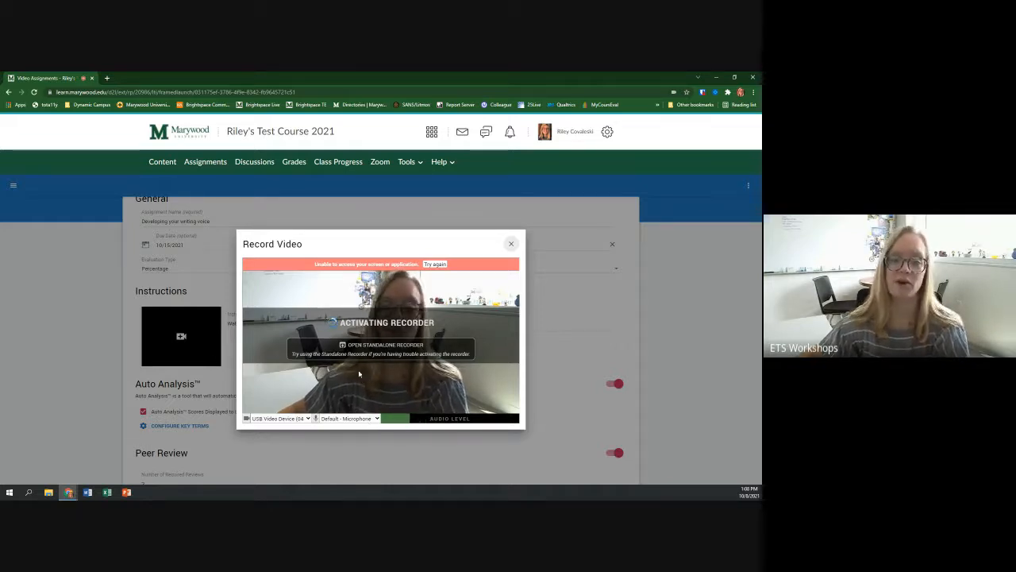
{"action": "left_click", "coordinate": [513, 245]}
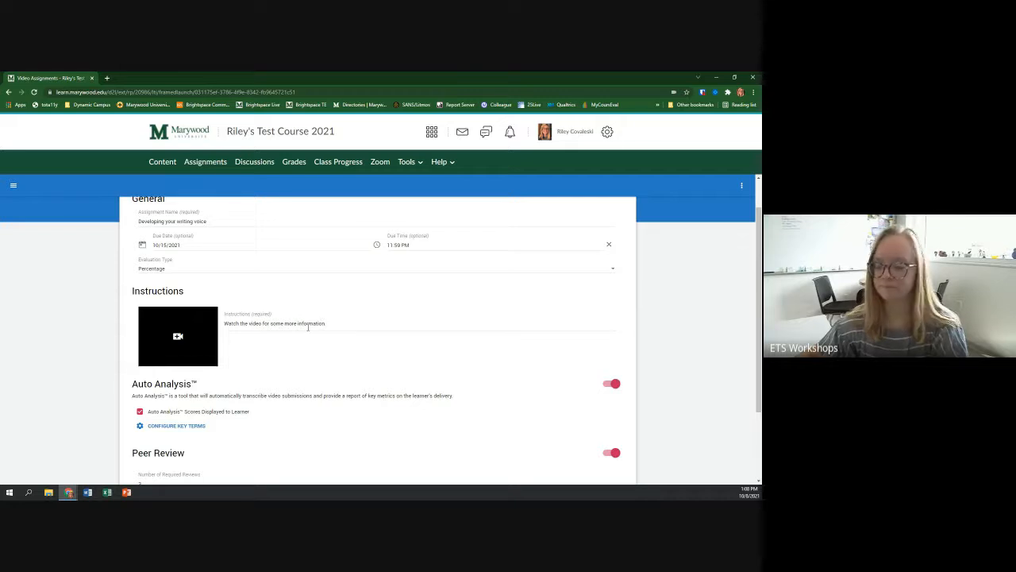
Step: Try switching Auto Analysis off and on again, and view its key terms settings without adding a term
{"action": "scroll", "coordinate": [284, 348], "scroll_direction": "down", "scroll_amount": 1}
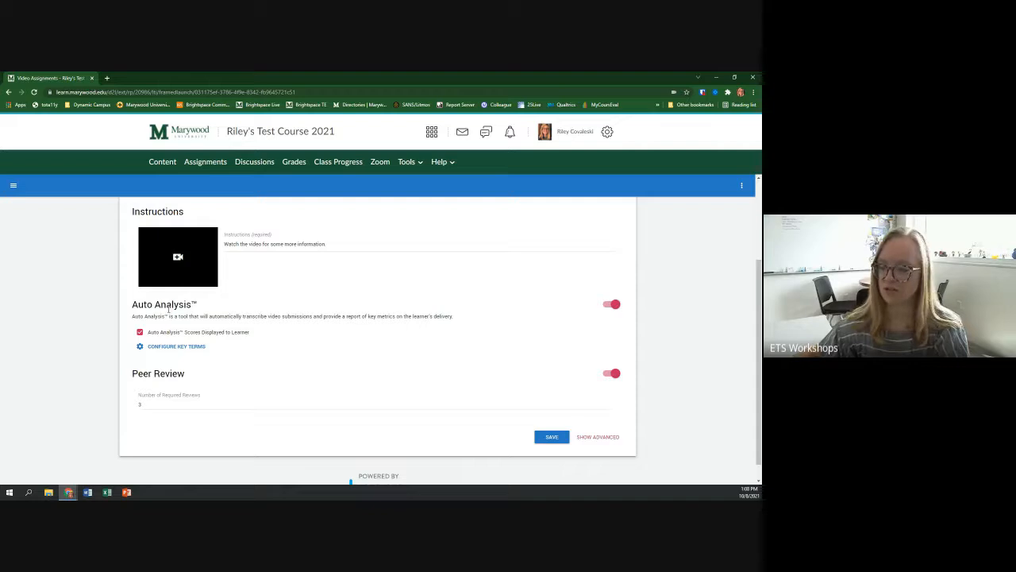
{"action": "mouse_move", "coordinate": [216, 330]}
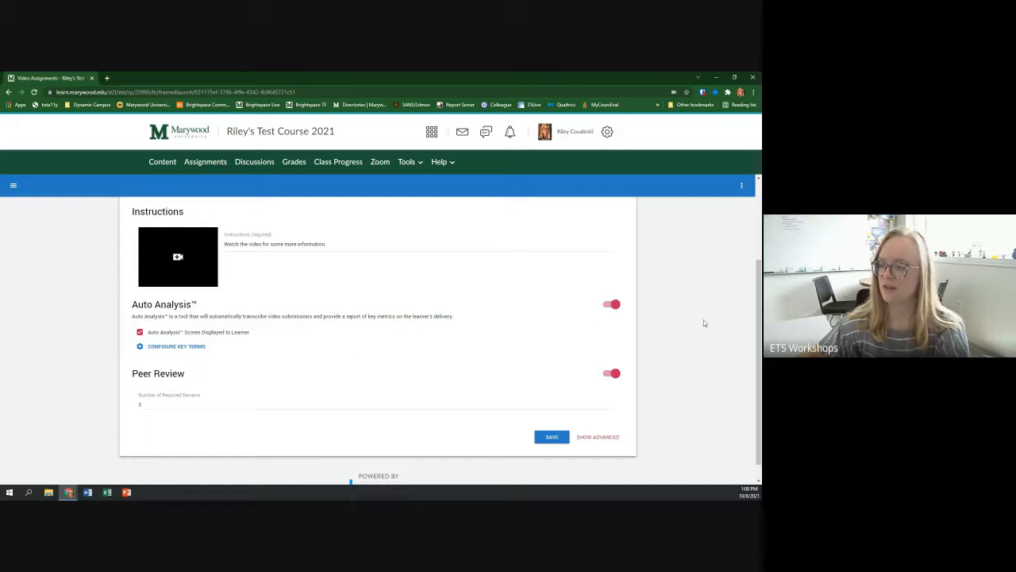
{"action": "left_click", "coordinate": [612, 306]}
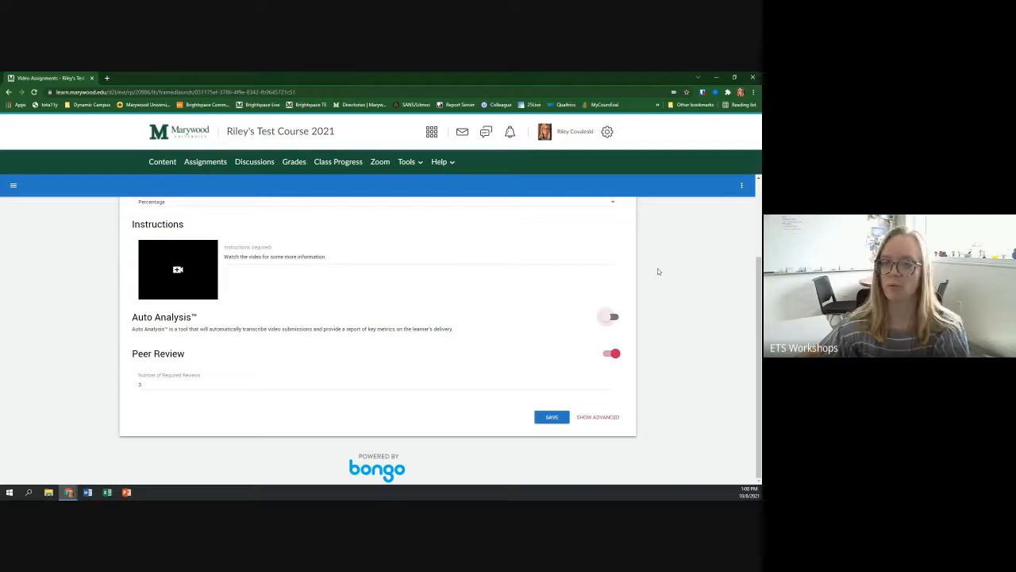
{"action": "left_click", "coordinate": [613, 317]}
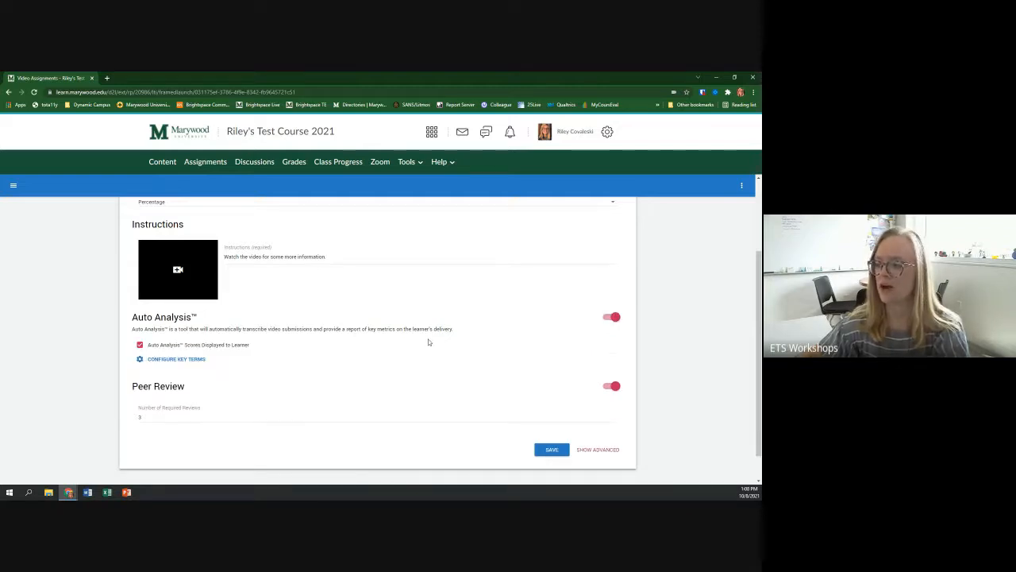
{"action": "left_click", "coordinate": [157, 362]}
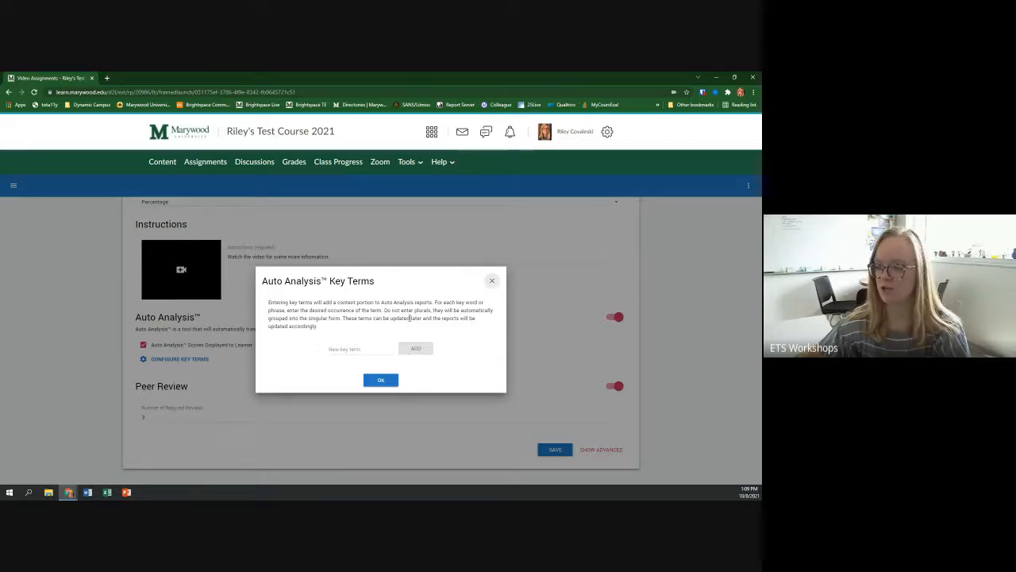
{"action": "left_click", "coordinate": [490, 283]}
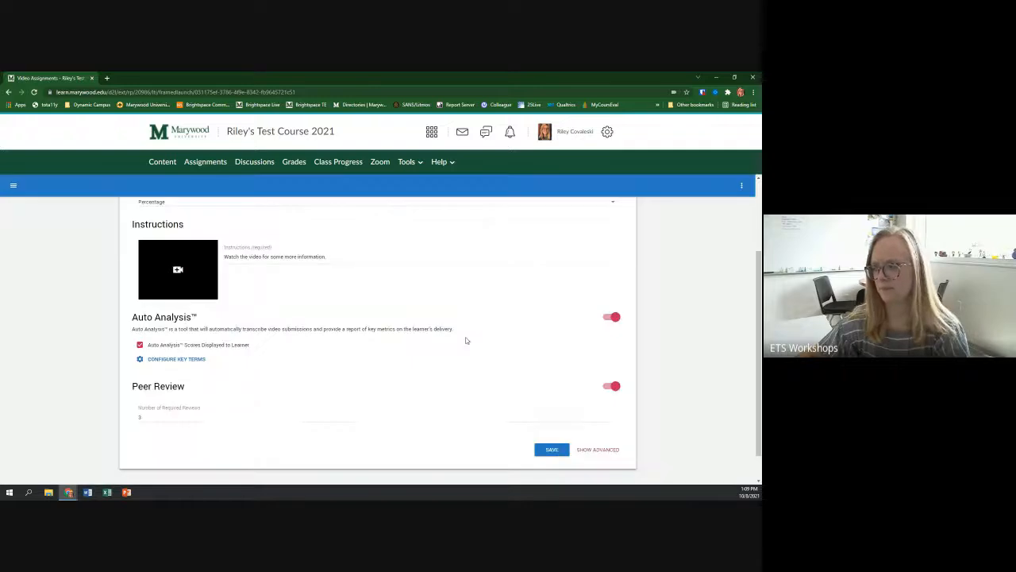
Step: Turn off Auto Analysis and set the number of required peer reviews to 0
{"action": "left_click", "coordinate": [614, 323]}
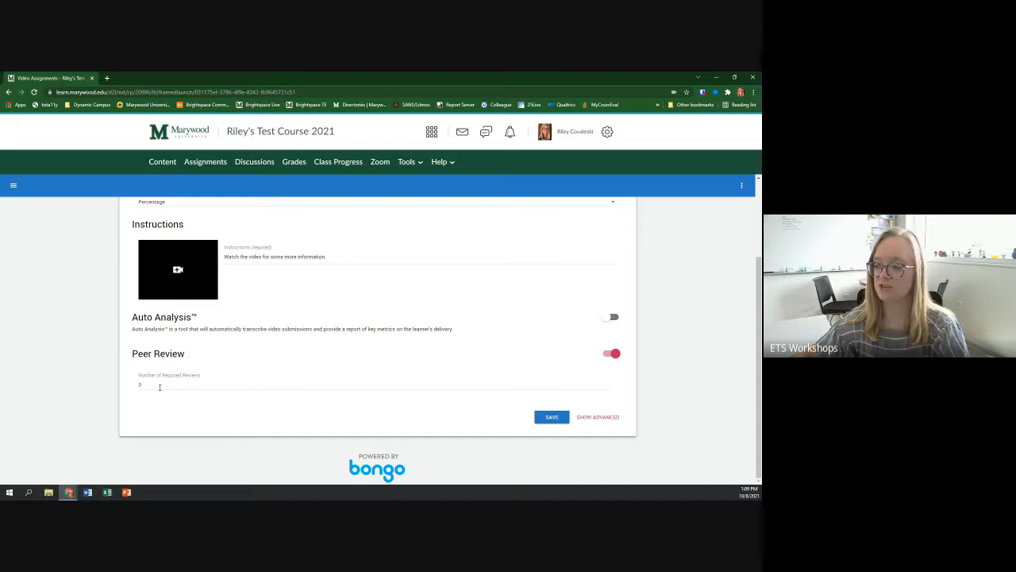
{"action": "left_click", "coordinate": [160, 386]}
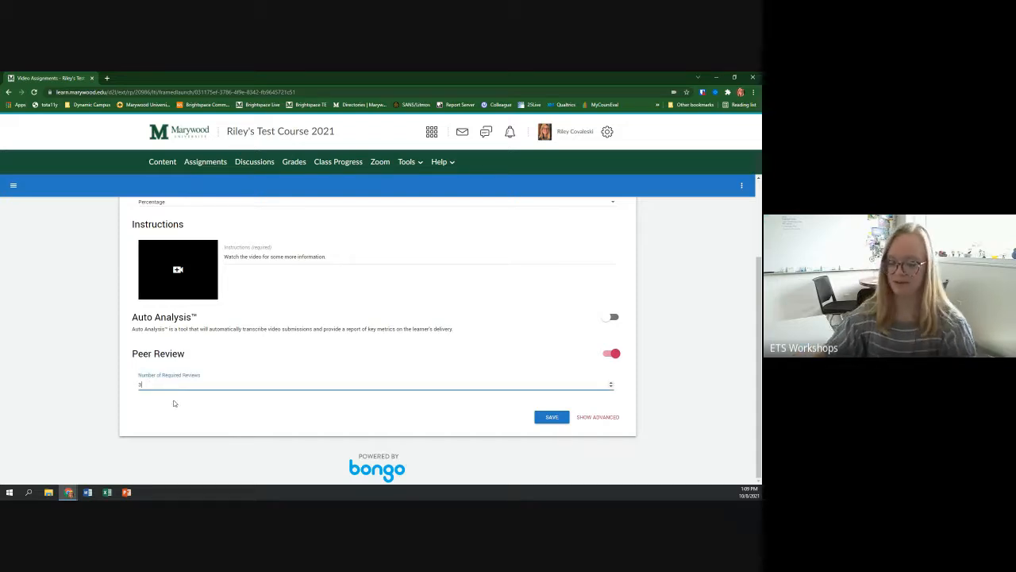
{"action": "key", "text": "BackSpace"}
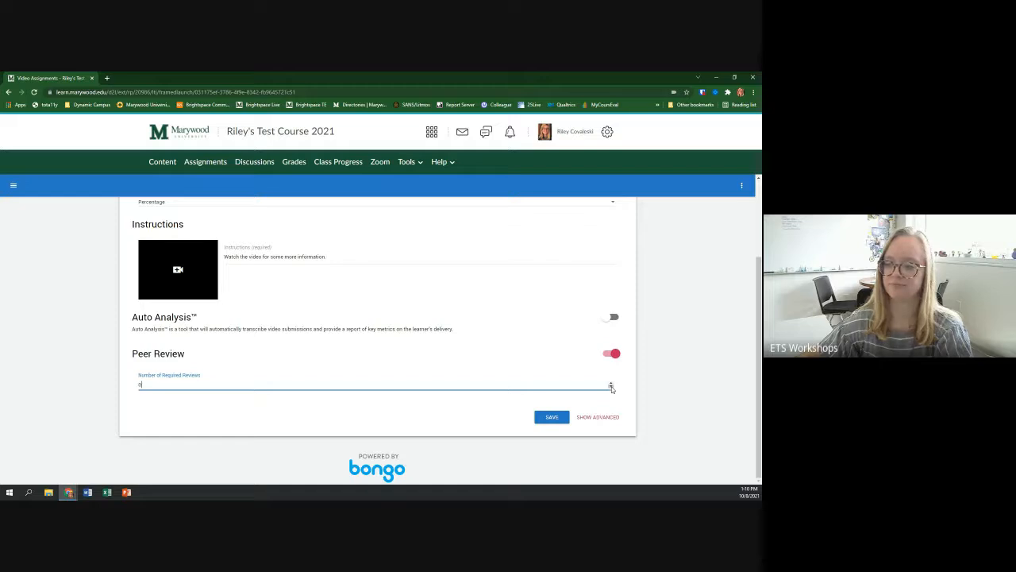
{"action": "left_click", "coordinate": [405, 410]}
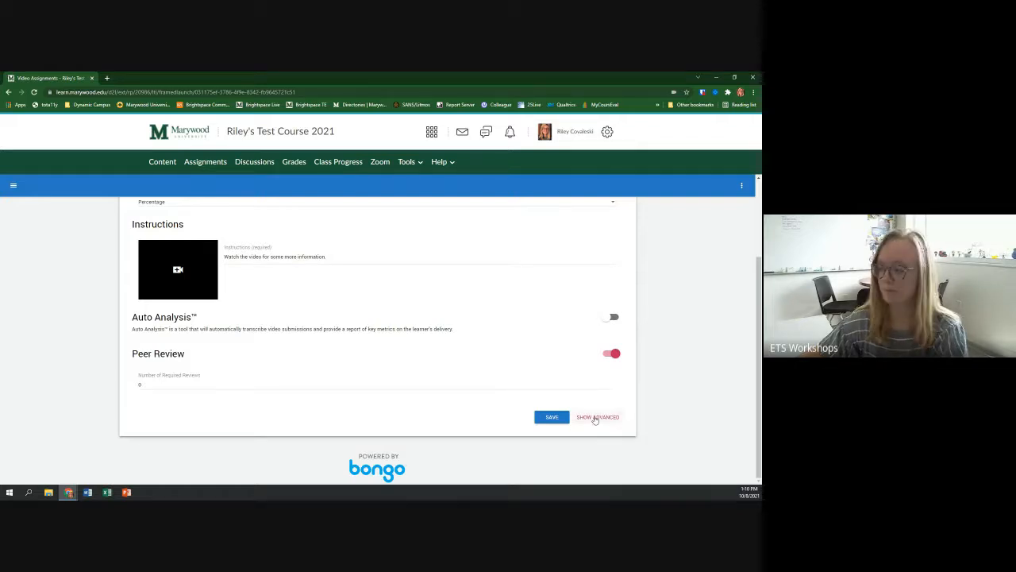
Step: Reveal the assignment's advanced settings and examine the post-submission instructions field, leaving it empty
{"action": "left_click", "coordinate": [596, 418]}
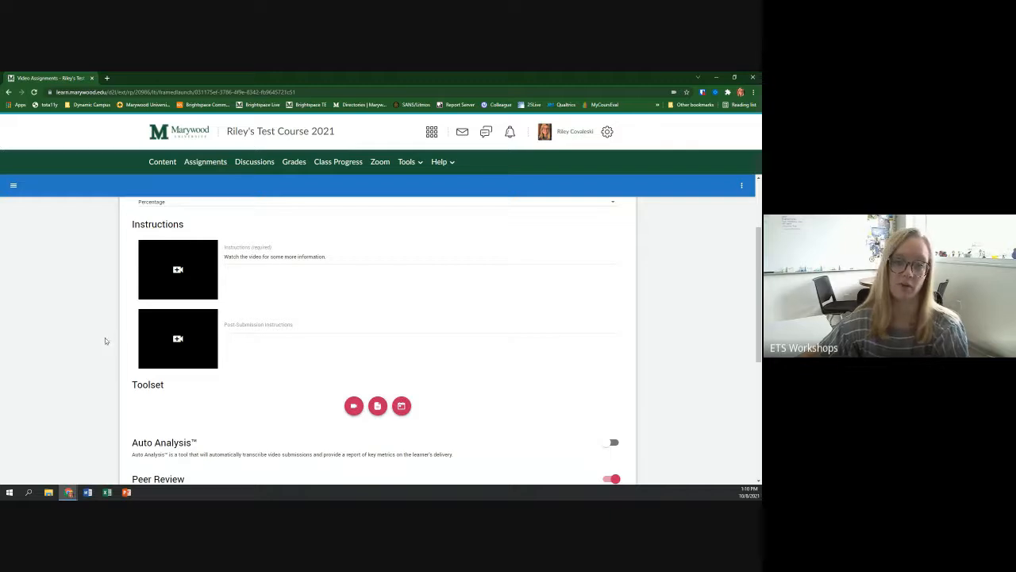
{"action": "scroll", "coordinate": [105, 337], "scroll_direction": "up", "scroll_amount": 2}
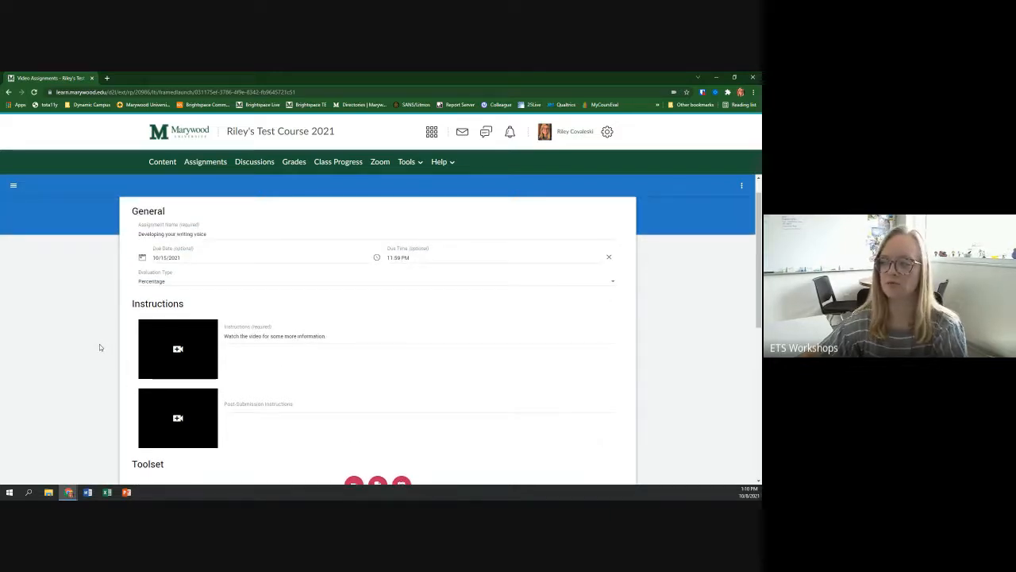
{"action": "scroll", "coordinate": [100, 345], "scroll_direction": "down", "scroll_amount": 2}
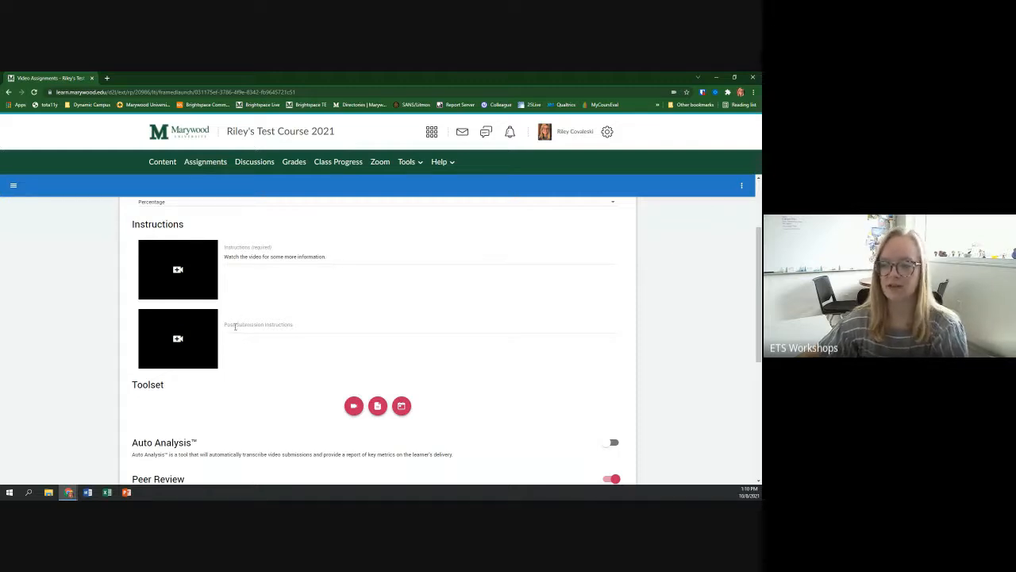
{"action": "left_click", "coordinate": [235, 326]}
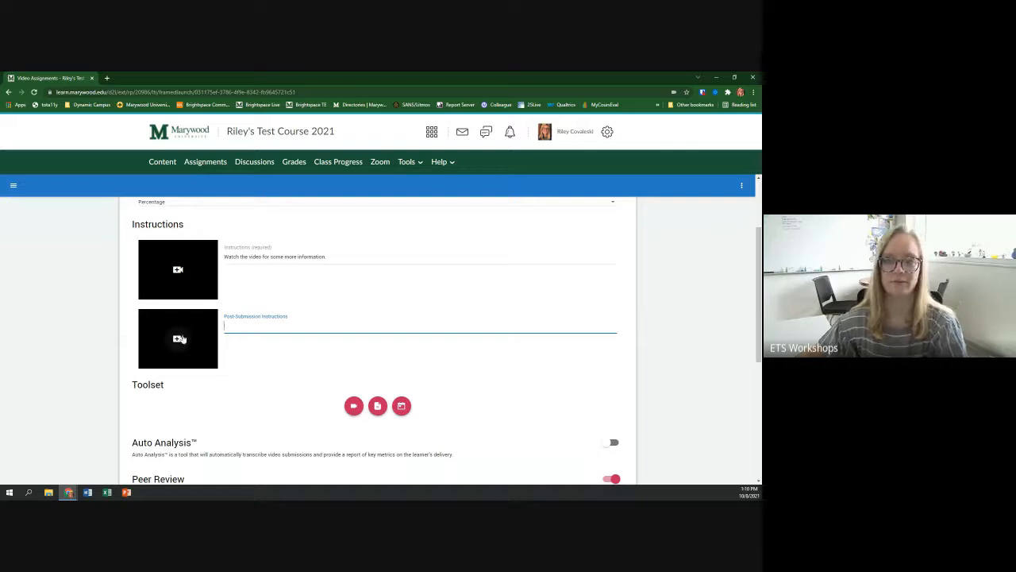
{"action": "left_click", "coordinate": [288, 336]}
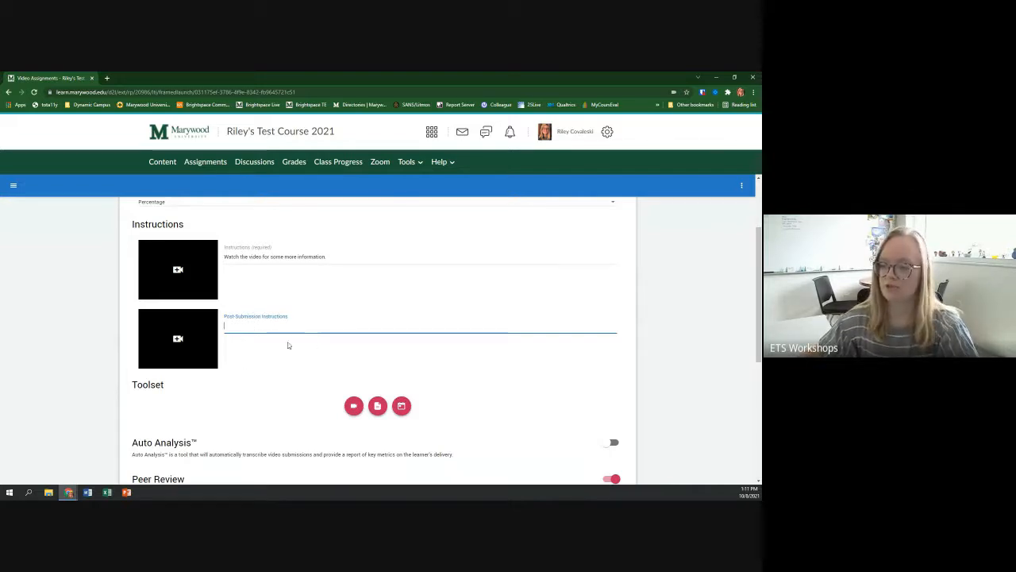
{"action": "left_click", "coordinate": [664, 357]}
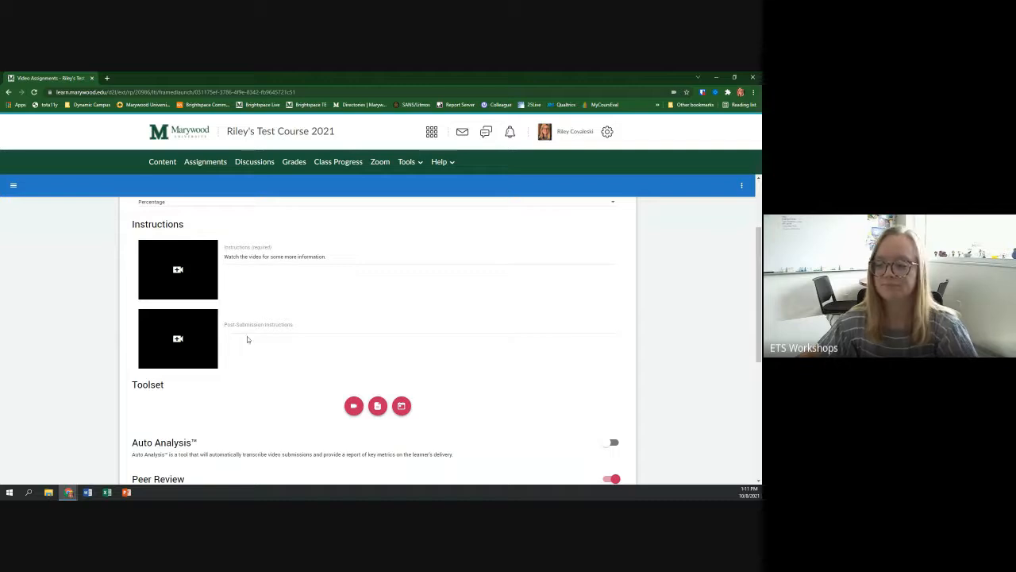
Step: Disable meetings in the assignment's toolset, and switch the document and video tools off and on again
{"action": "scroll", "coordinate": [216, 383], "scroll_direction": "down", "scroll_amount": 3}
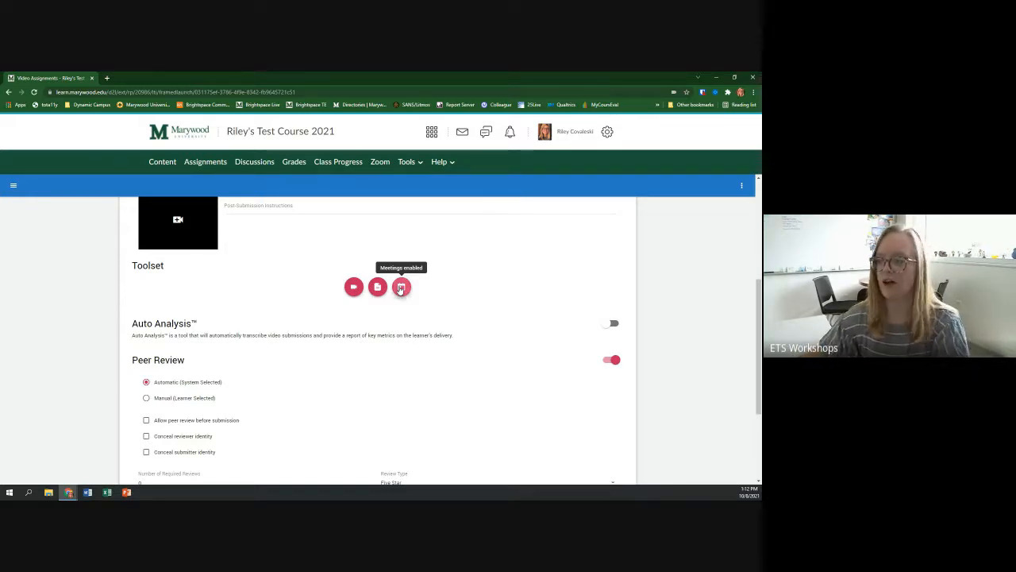
{"action": "left_click", "coordinate": [401, 287]}
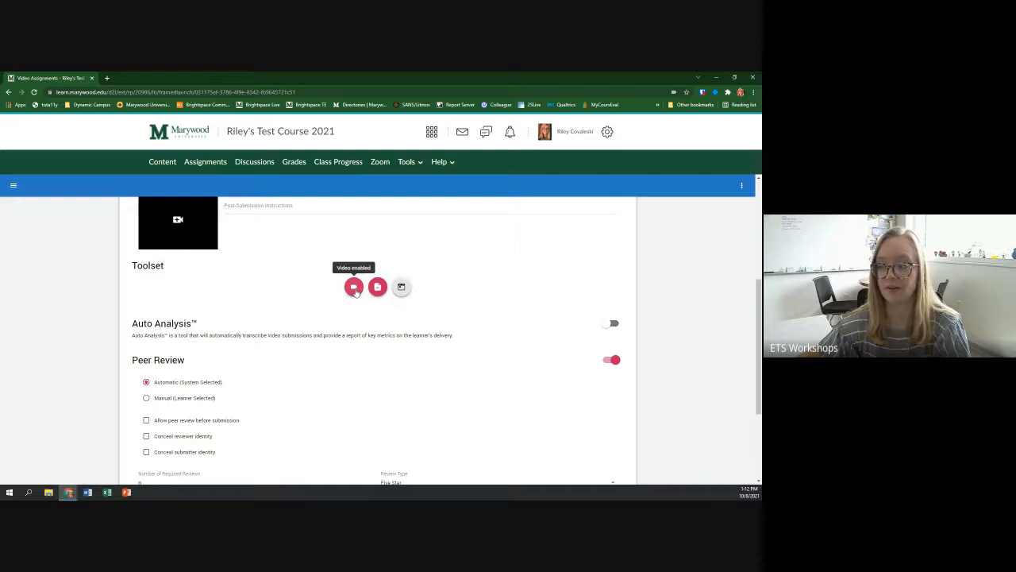
{"action": "left_click", "coordinate": [377, 287]}
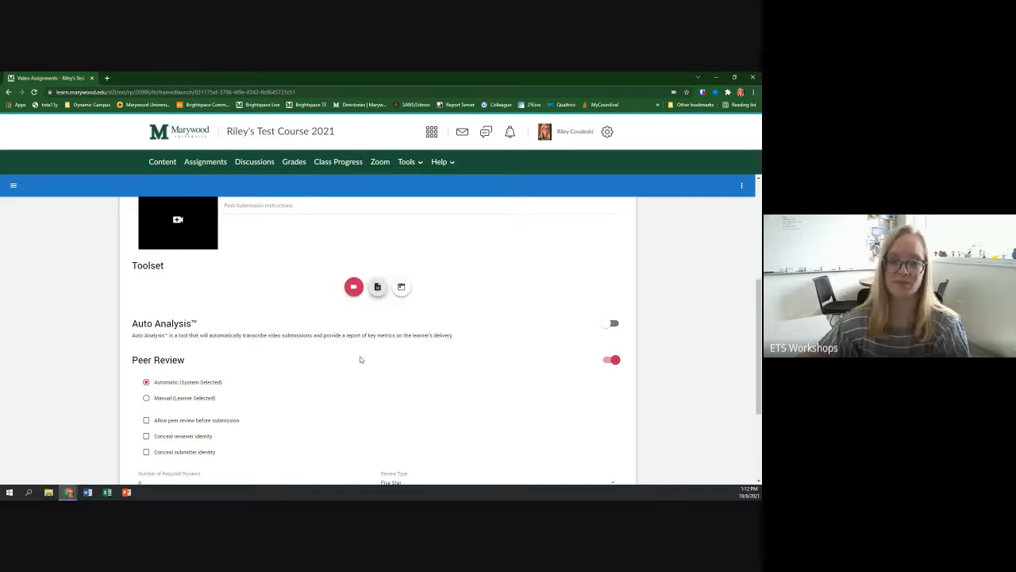
{"action": "left_click", "coordinate": [373, 290]}
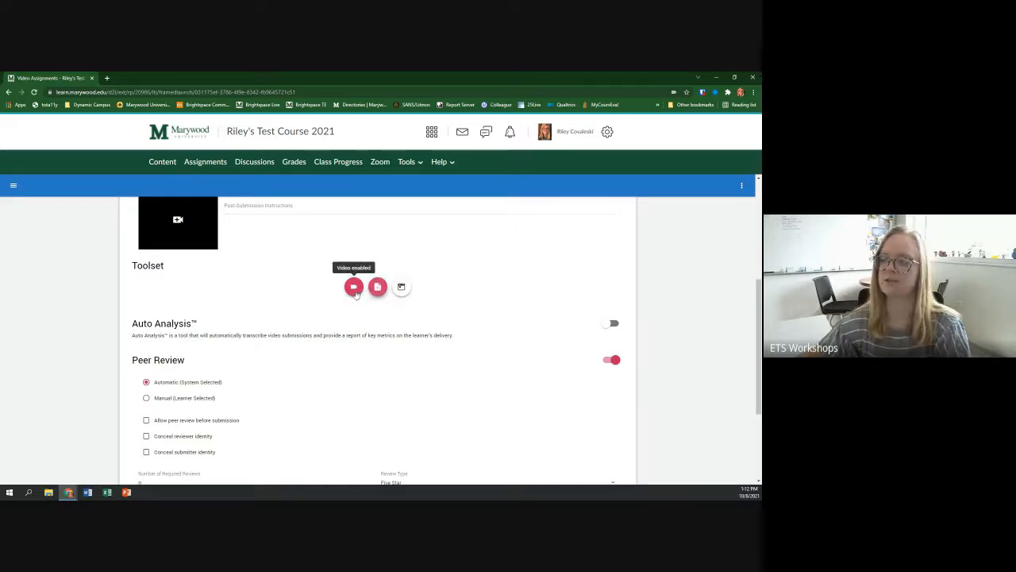
{"action": "left_click", "coordinate": [355, 289]}
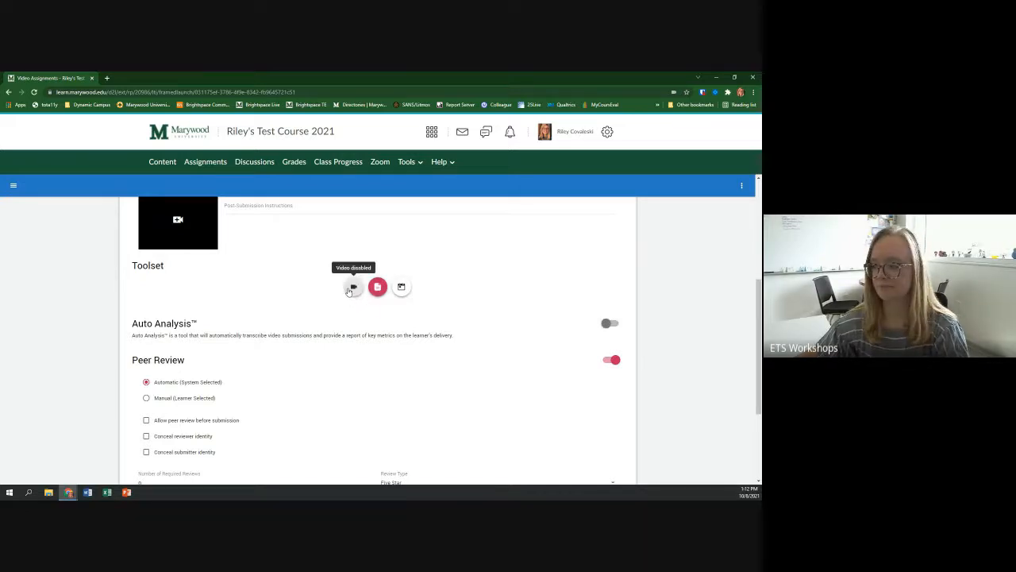
{"action": "left_click", "coordinate": [353, 288]}
Step: Enable concealing the submitter's identity in the peer review settings
{"action": "scroll", "coordinate": [254, 332], "scroll_direction": "down", "scroll_amount": 3}
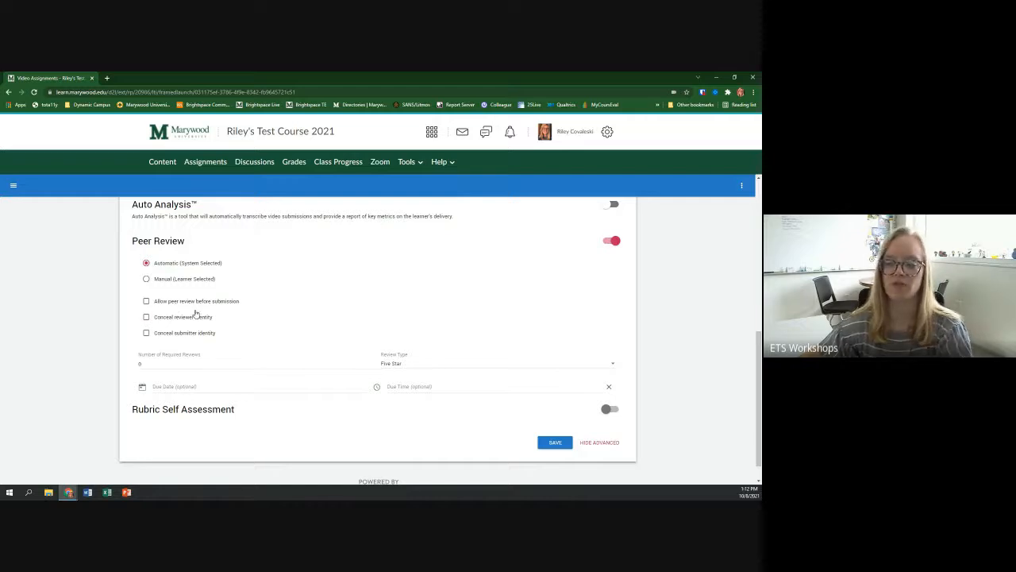
{"action": "mouse_move", "coordinate": [182, 310]}
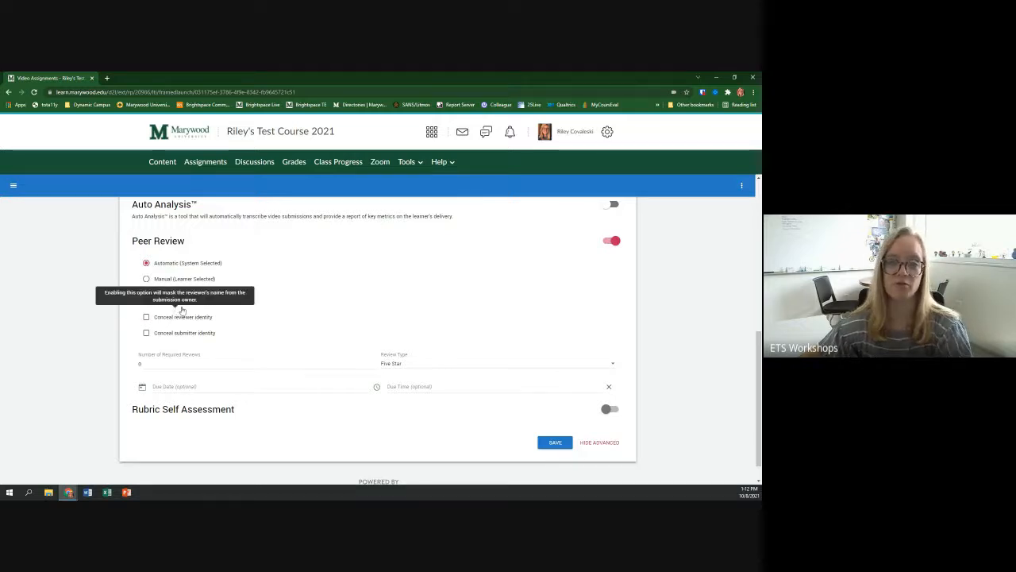
{"action": "left_click", "coordinate": [144, 334]}
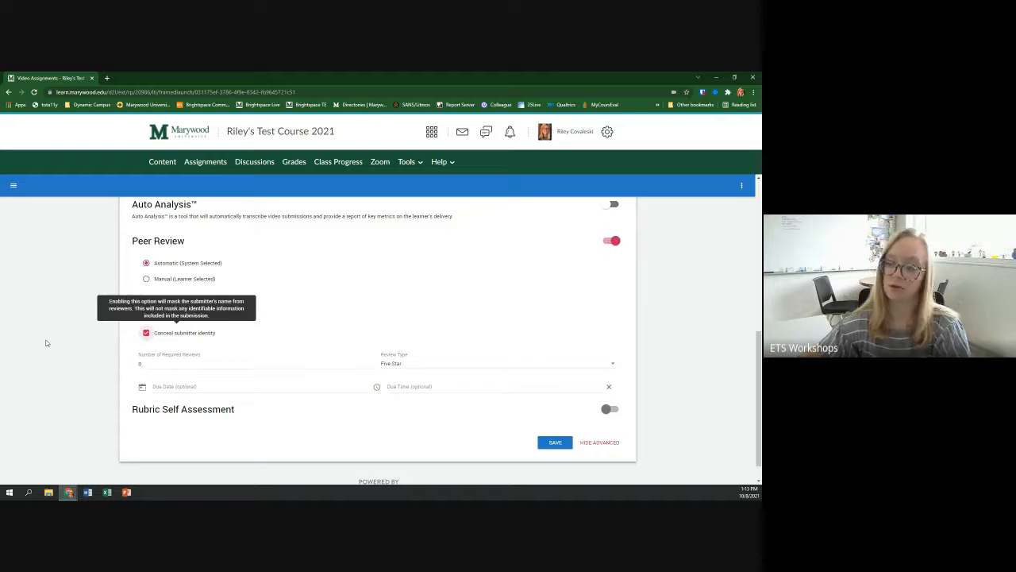
Step: Leave concealing of reviewer and submitter identities turned off in the peer review settings, and set the review type to None
{"action": "left_click", "coordinate": [146, 318]}
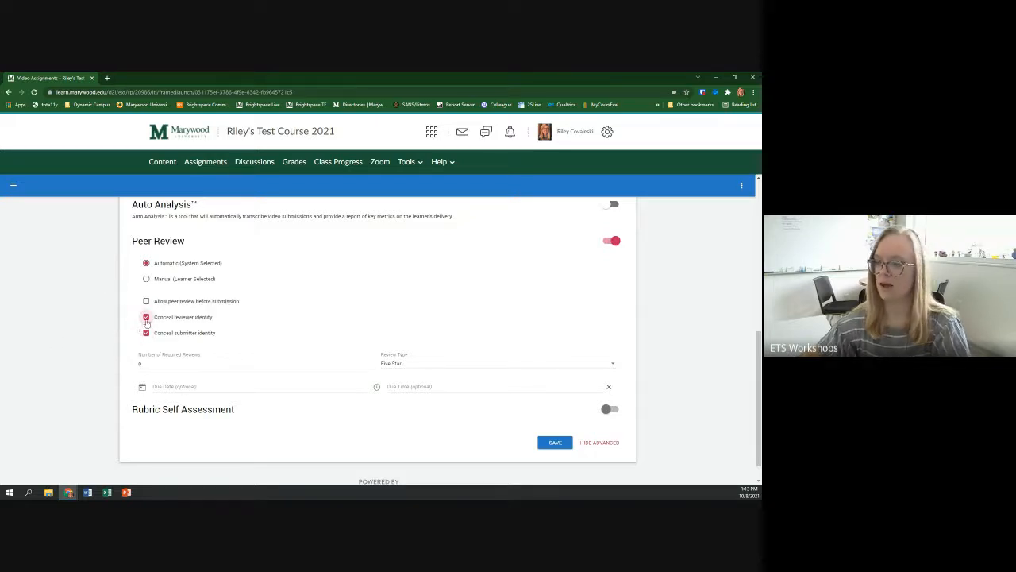
{"action": "left_click", "coordinate": [147, 319]}
{"action": "left_click", "coordinate": [146, 333]}
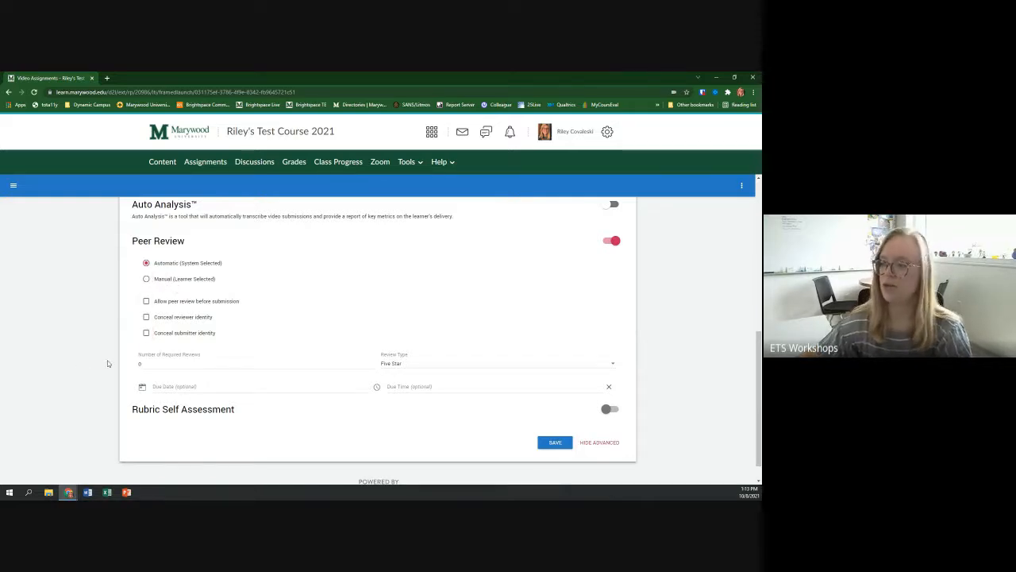
{"action": "left_click", "coordinate": [420, 362]}
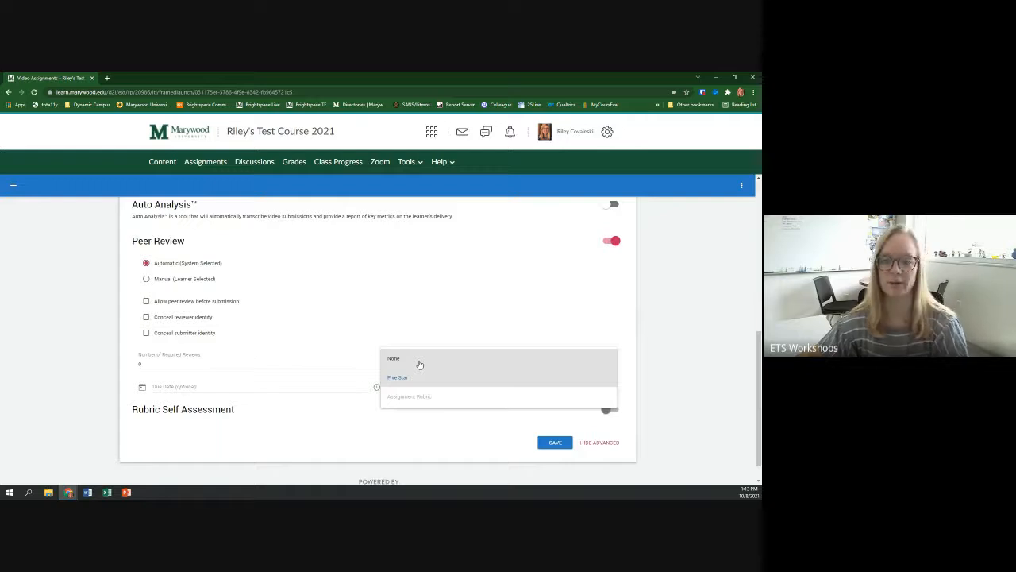
{"action": "left_click", "coordinate": [397, 375]}
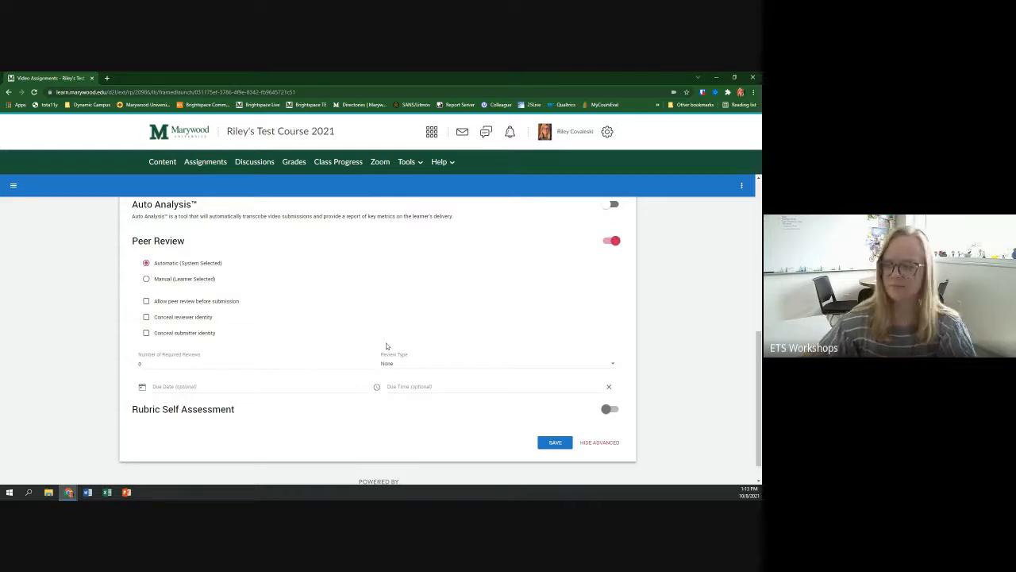
Step: Set the peer review due date to 10/20/2021
{"action": "left_click", "coordinate": [177, 390]}
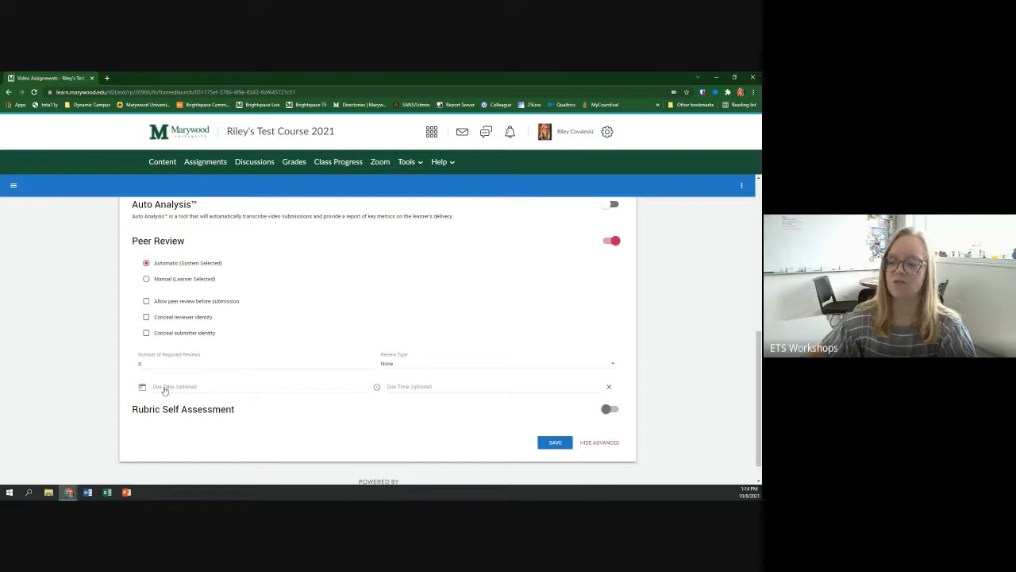
{"action": "left_click", "coordinate": [163, 389]}
{"action": "left_click", "coordinate": [191, 390]}
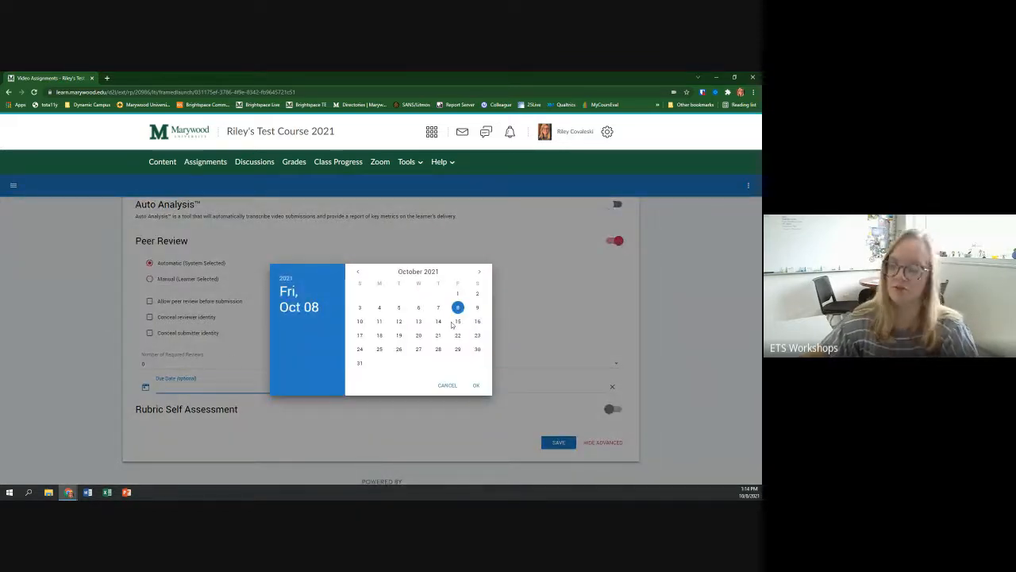
{"action": "left_click", "coordinate": [419, 336]}
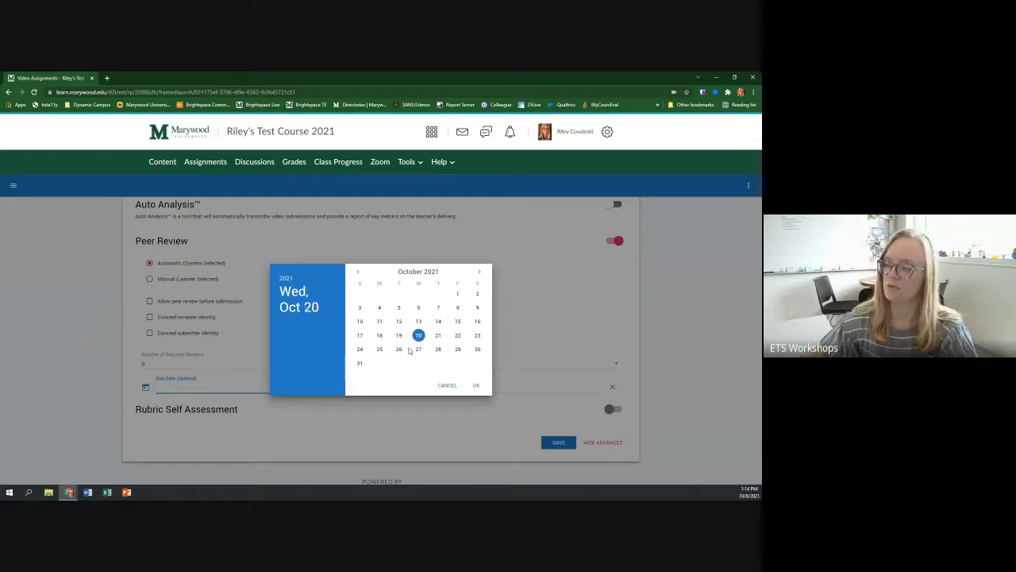
{"action": "left_click", "coordinate": [474, 385]}
Step: Set the peer review due time to 11:59 PM
{"action": "left_click", "coordinate": [421, 391]}
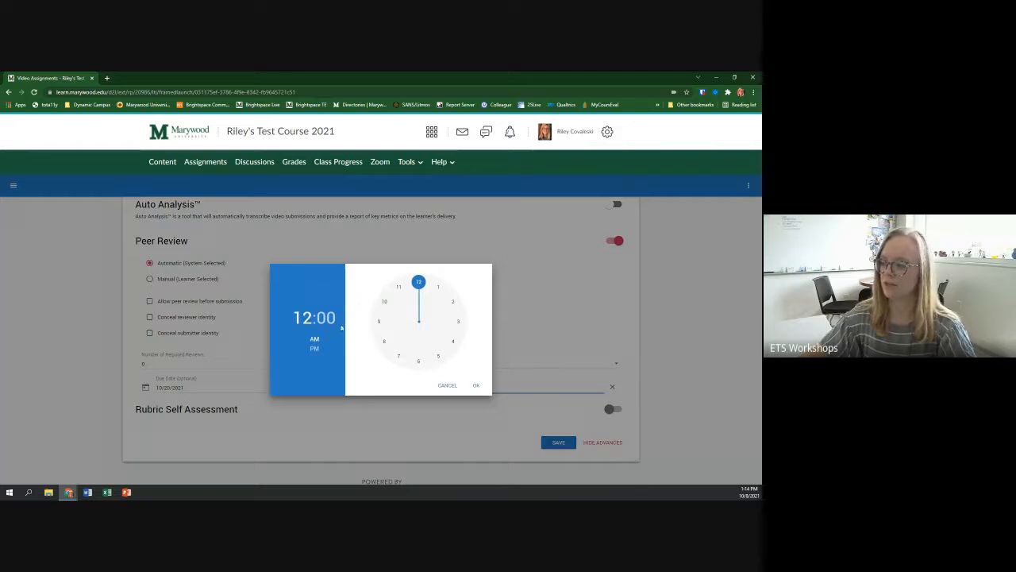
{"action": "left_click", "coordinate": [399, 287]}
{"action": "left_click", "coordinate": [324, 320]}
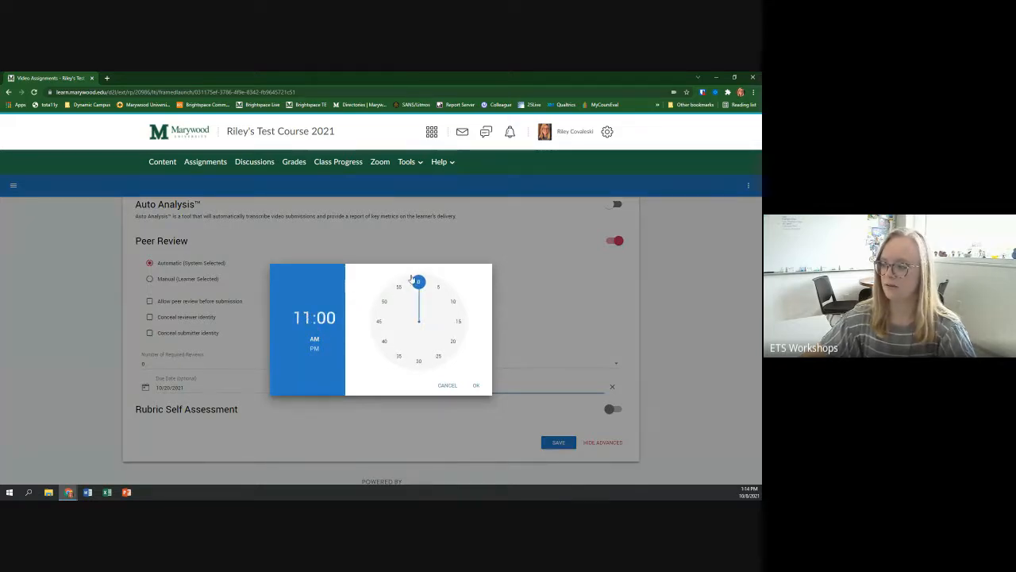
{"action": "left_click_drag", "start_coordinate": [419, 280], "coordinate": [416, 281]}
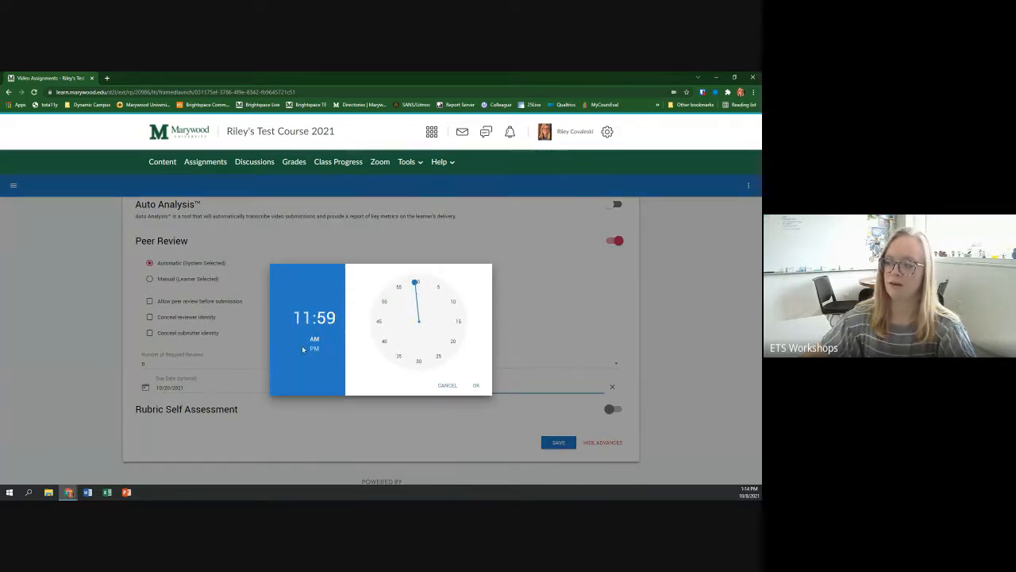
{"action": "left_click", "coordinate": [314, 348]}
{"action": "left_click", "coordinate": [476, 386]}
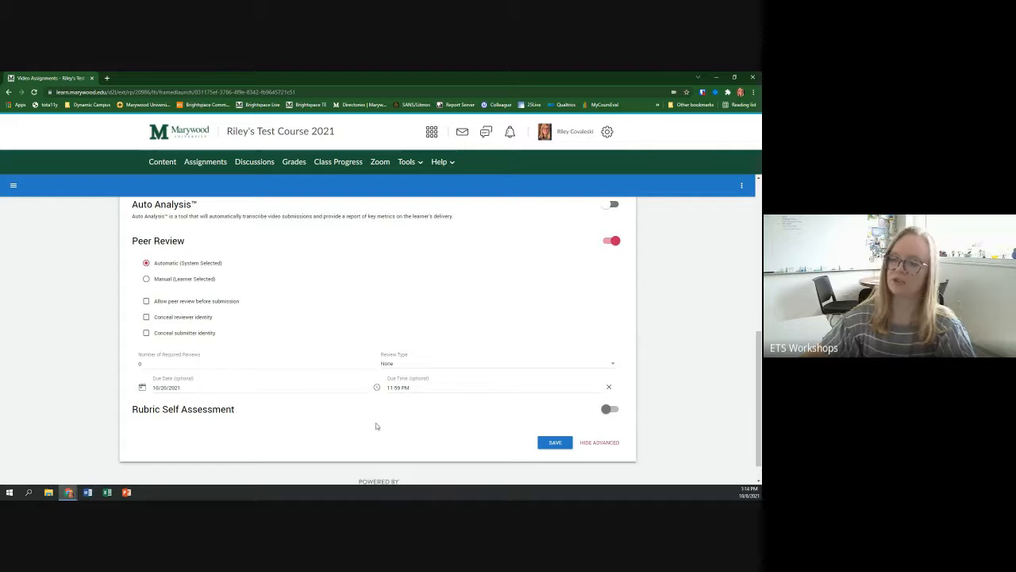
Step: Review all settings of the new individual assignment from the general section to peer review, and save it
{"action": "scroll", "coordinate": [358, 428], "scroll_direction": "up", "scroll_amount": 3}
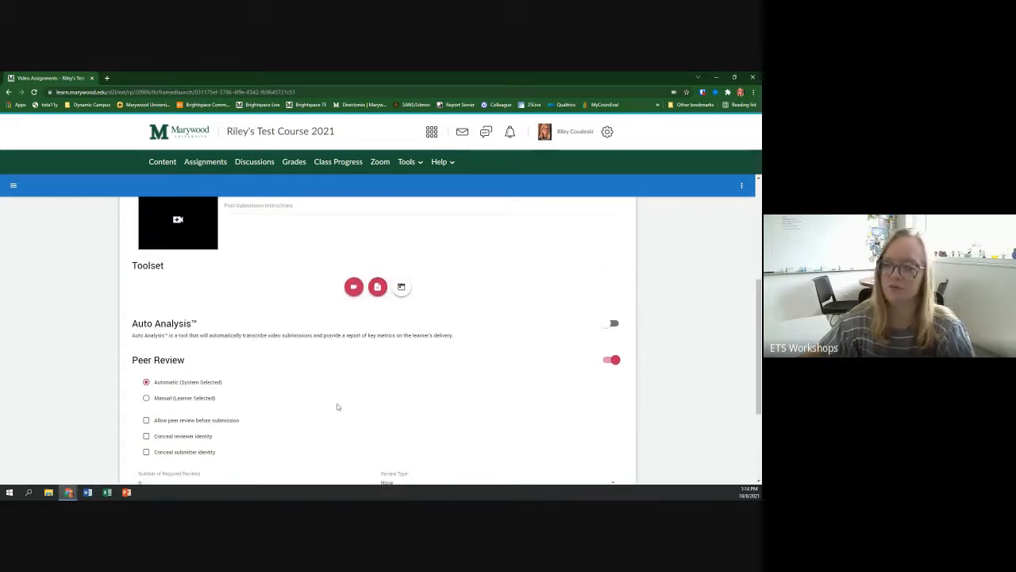
{"action": "scroll", "coordinate": [324, 377], "scroll_direction": "up", "scroll_amount": 3}
{"action": "scroll", "coordinate": [275, 363], "scroll_direction": "up", "scroll_amount": 2}
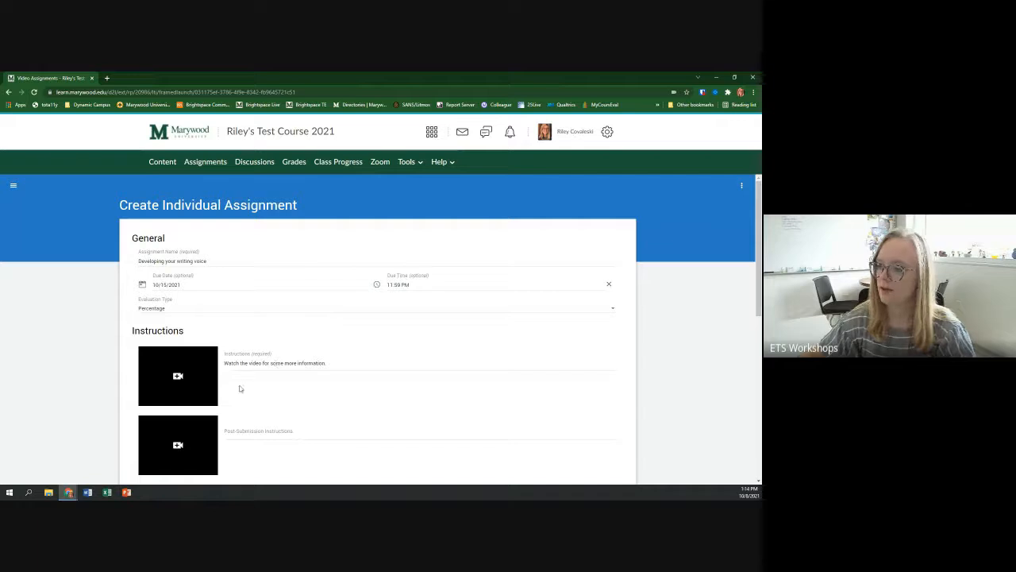
{"action": "scroll", "coordinate": [309, 397], "scroll_direction": "down", "scroll_amount": 4}
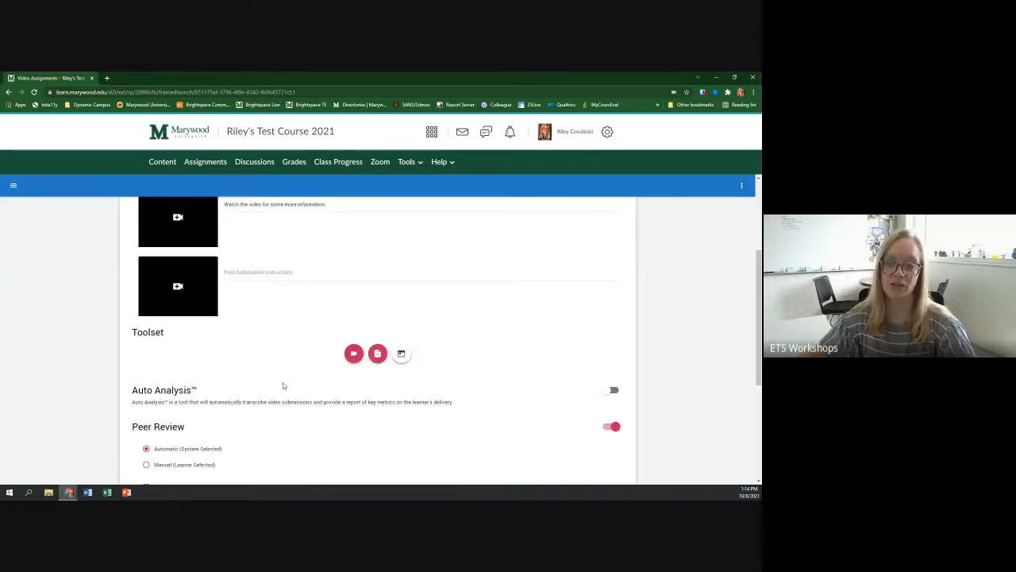
{"action": "scroll", "coordinate": [281, 385], "scroll_direction": "down", "scroll_amount": 2}
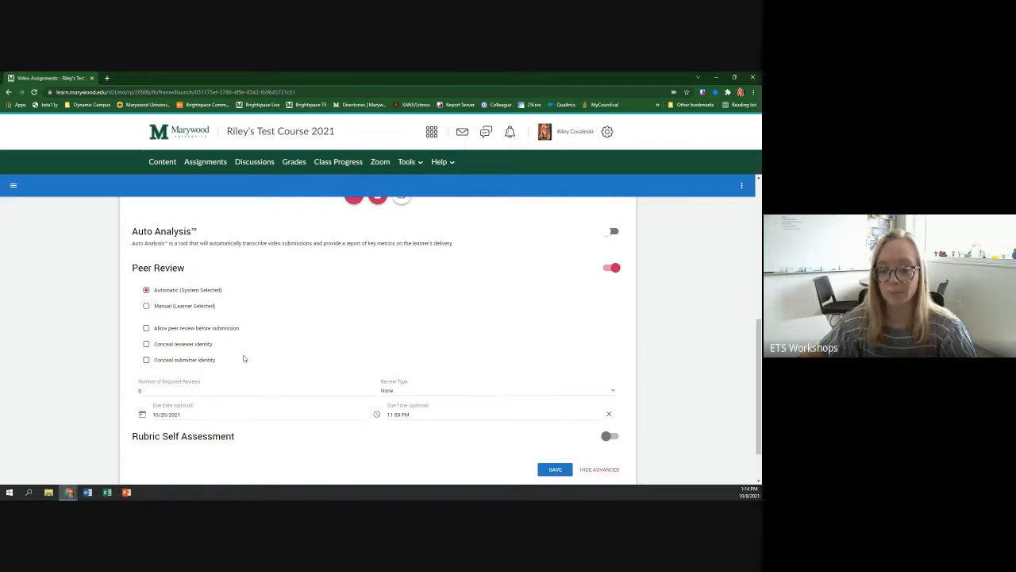
{"action": "left_click", "coordinate": [555, 470]}
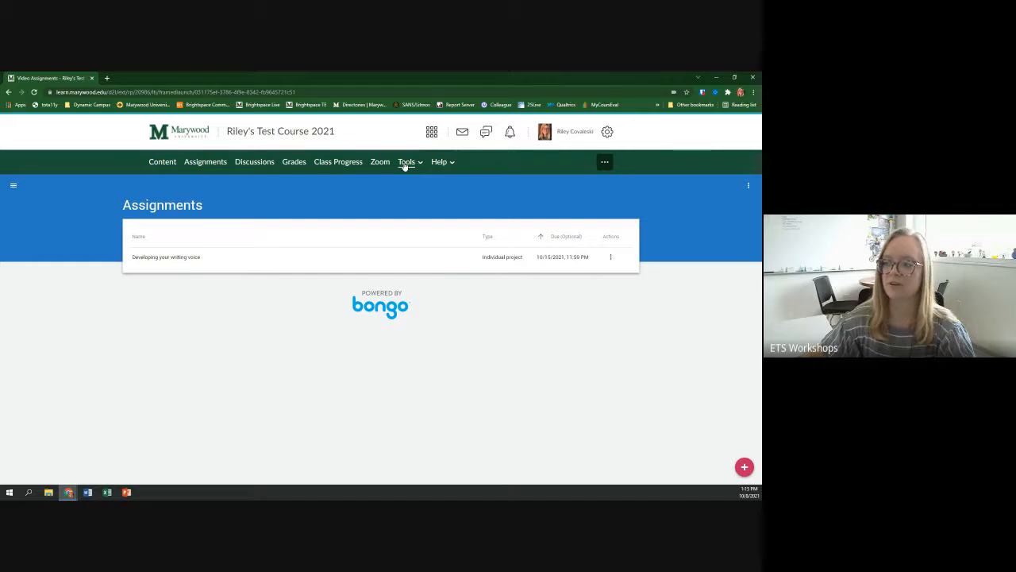
Step: Open the configuration of "Developing your writing voice", save it without edits, and check the assignment's other available actions
{"action": "left_click", "coordinate": [611, 259]}
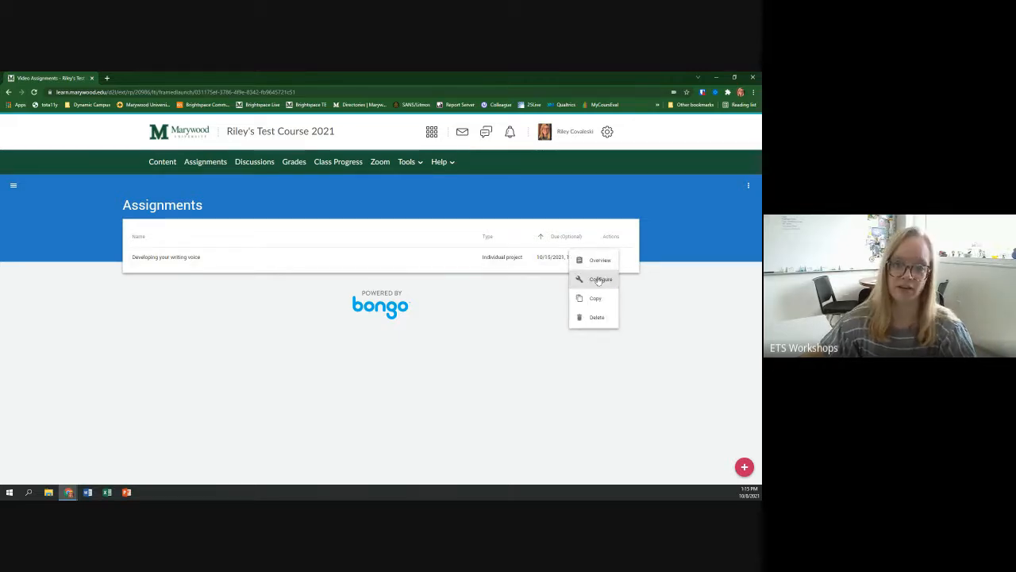
{"action": "left_click", "coordinate": [599, 279]}
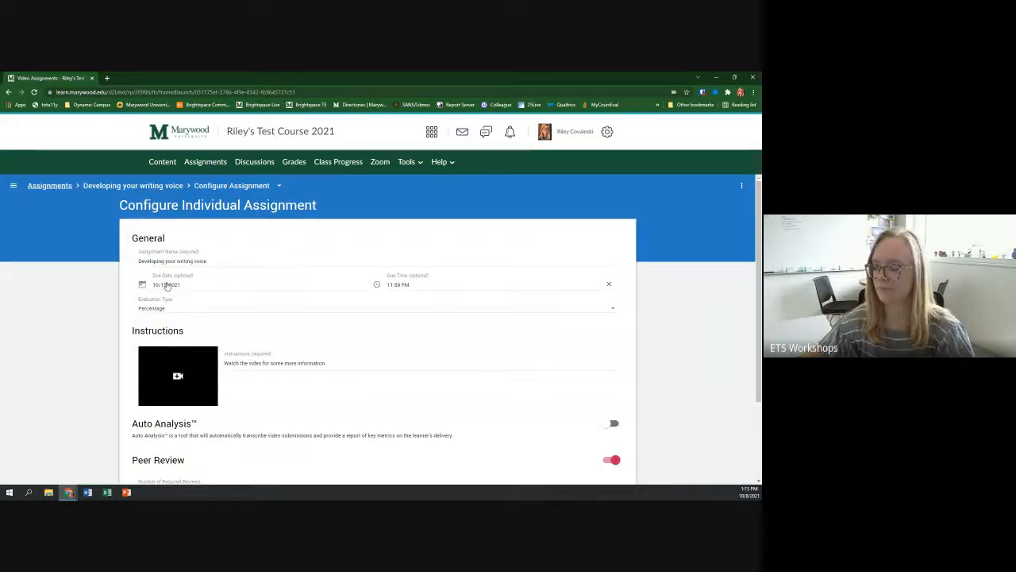
{"action": "scroll", "coordinate": [525, 381], "scroll_direction": "down", "scroll_amount": 3}
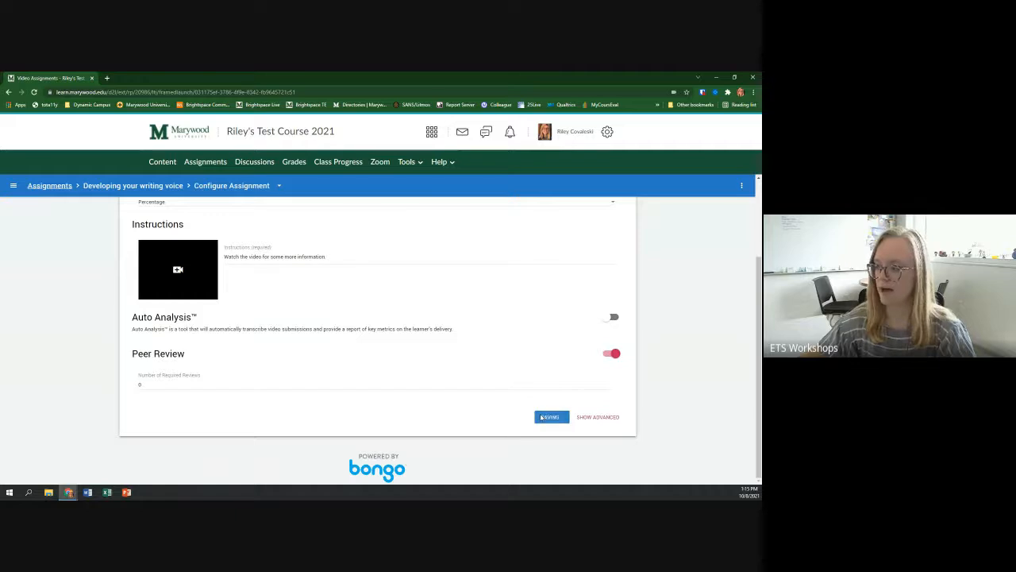
{"action": "left_click", "coordinate": [552, 417]}
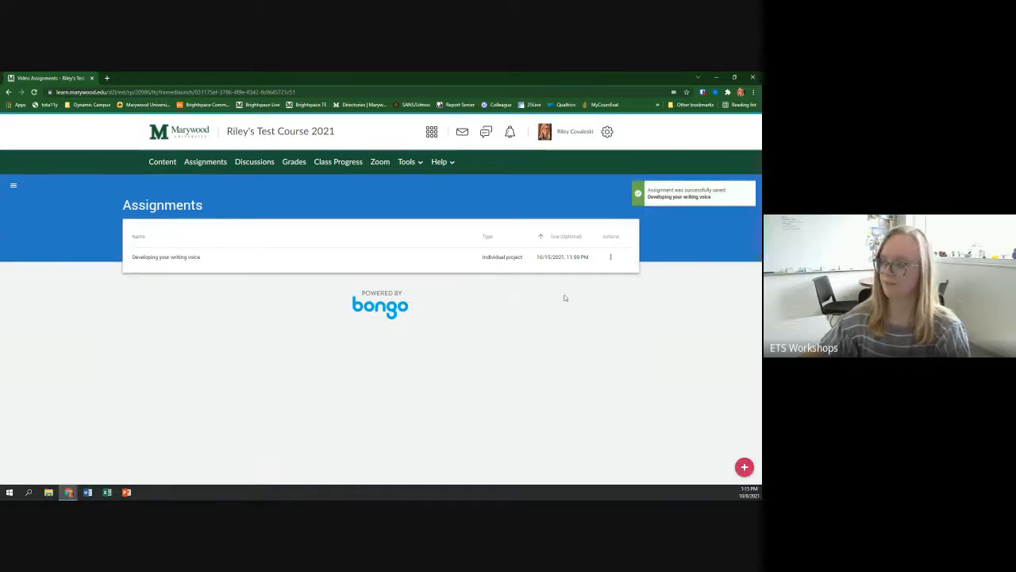
{"action": "left_click", "coordinate": [610, 257]}
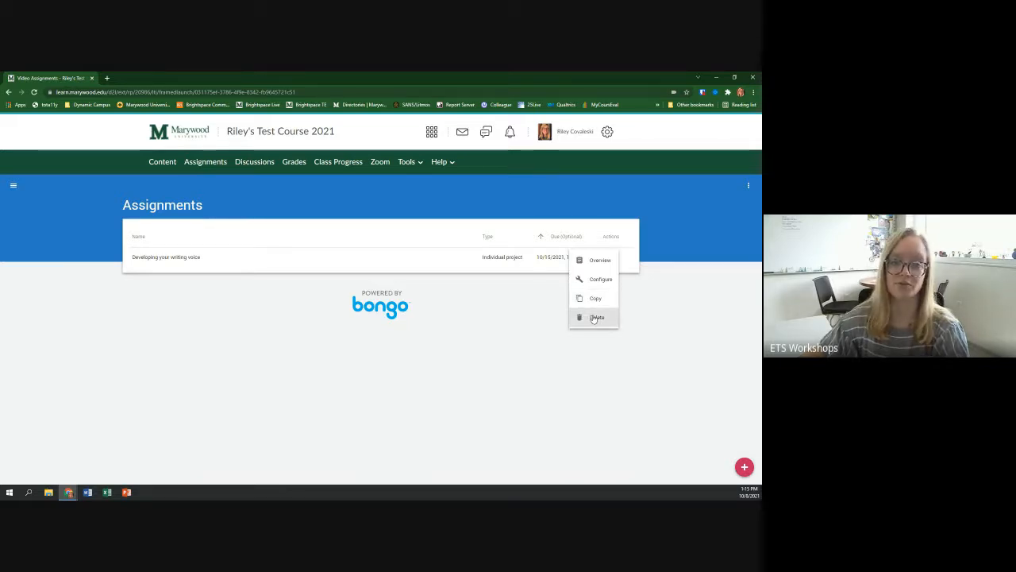
{"action": "left_click", "coordinate": [433, 334]}
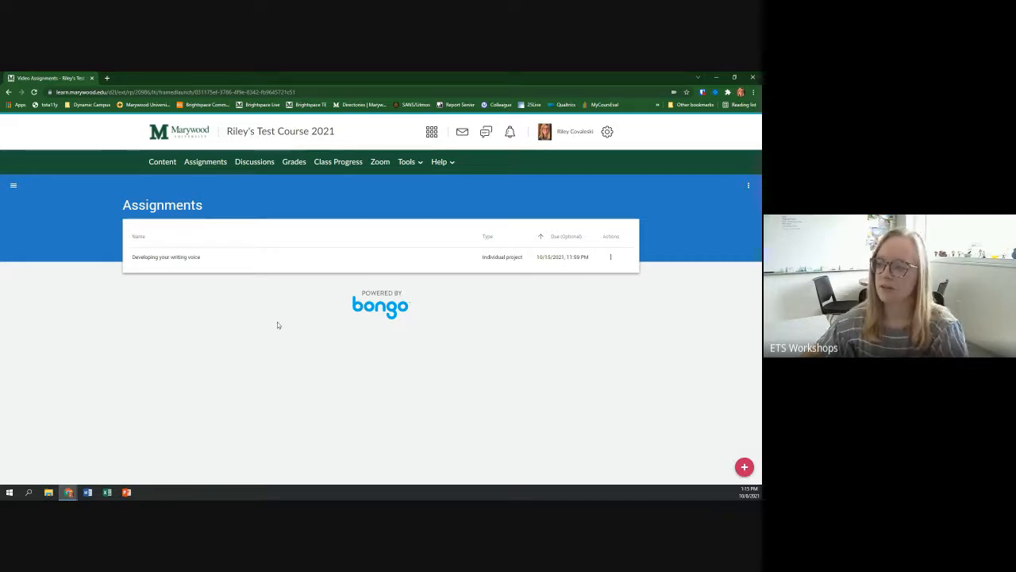
Step: Go to the course content and open the "Week 1: Find Your Voice" module
{"action": "left_click", "coordinate": [166, 162]}
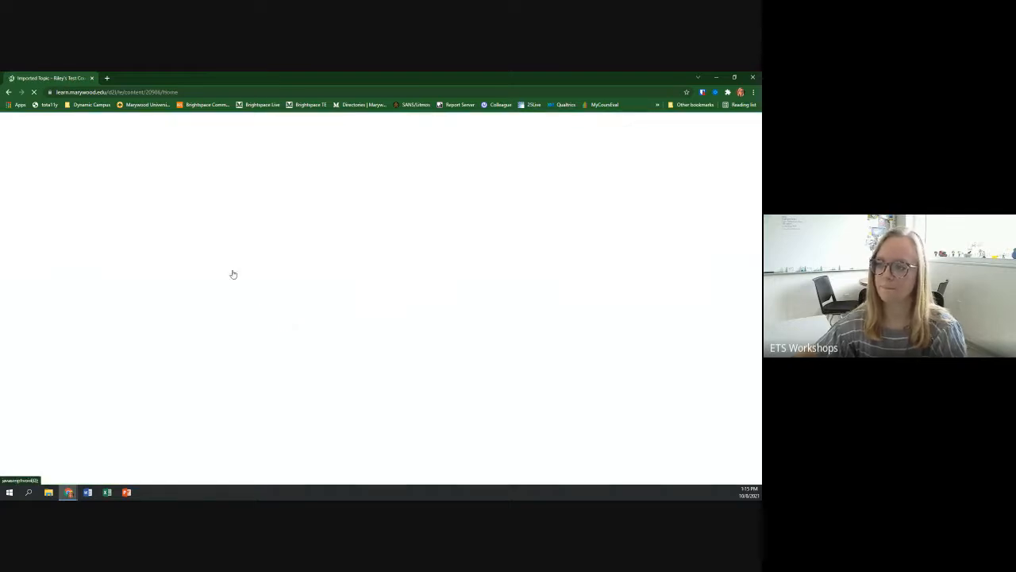
{"action": "scroll", "coordinate": [111, 301], "scroll_direction": "down", "scroll_amount": 2}
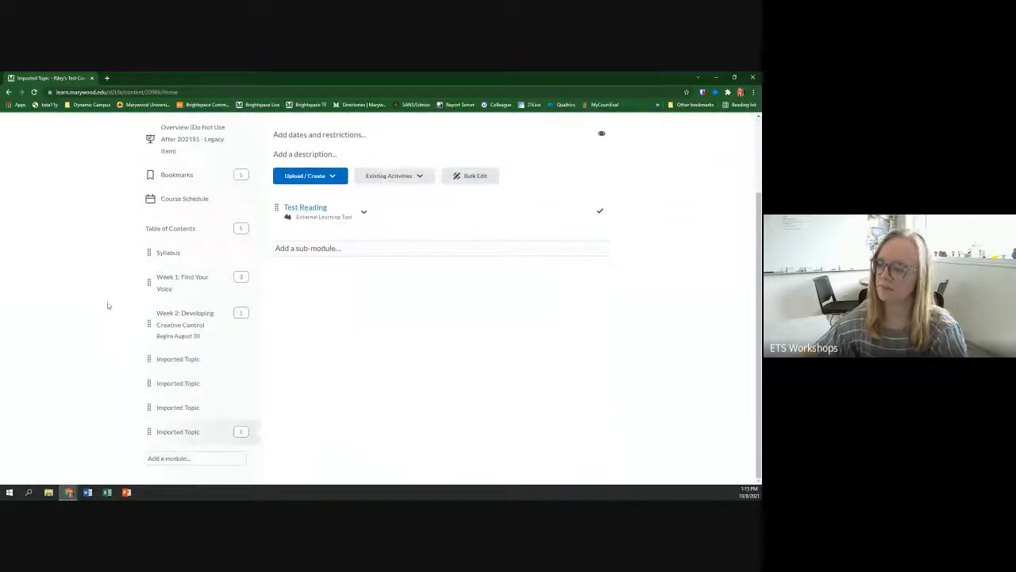
{"action": "left_click", "coordinate": [190, 291]}
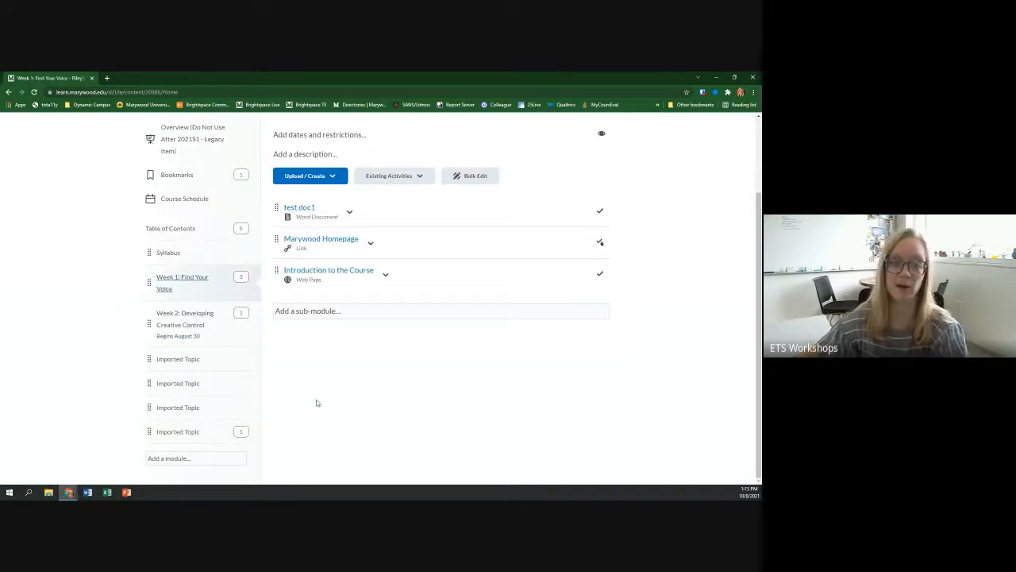
{"action": "scroll", "coordinate": [329, 404], "scroll_direction": "up", "scroll_amount": 1}
{"action": "scroll", "coordinate": [328, 404], "scroll_direction": "up", "scroll_amount": 1}
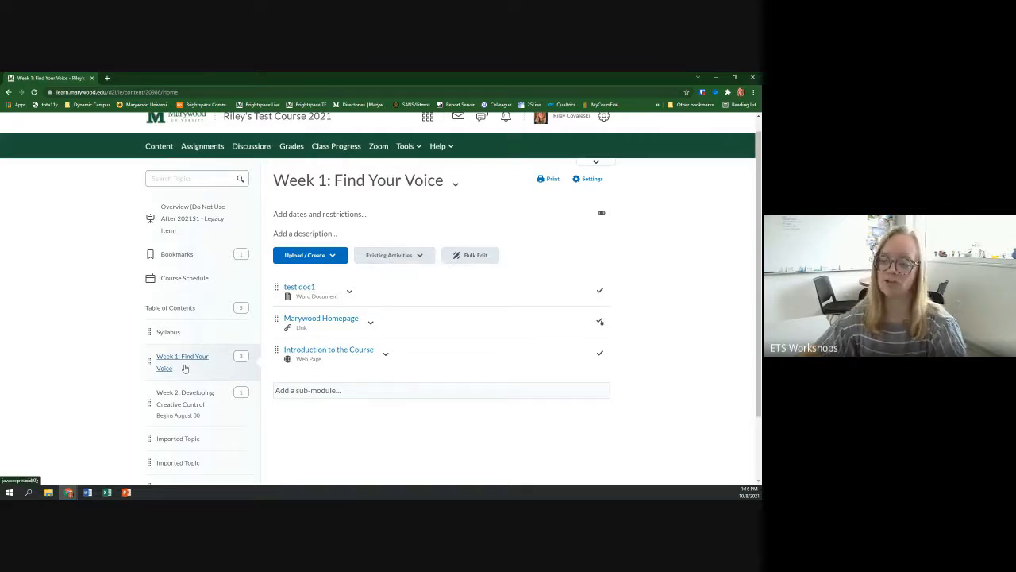
Step: Add the existing video assignment "Developing your writing voice" to the Week 1 module
{"action": "left_click", "coordinate": [401, 256]}
{"action": "scroll", "coordinate": [379, 327], "scroll_direction": "down", "scroll_amount": 3}
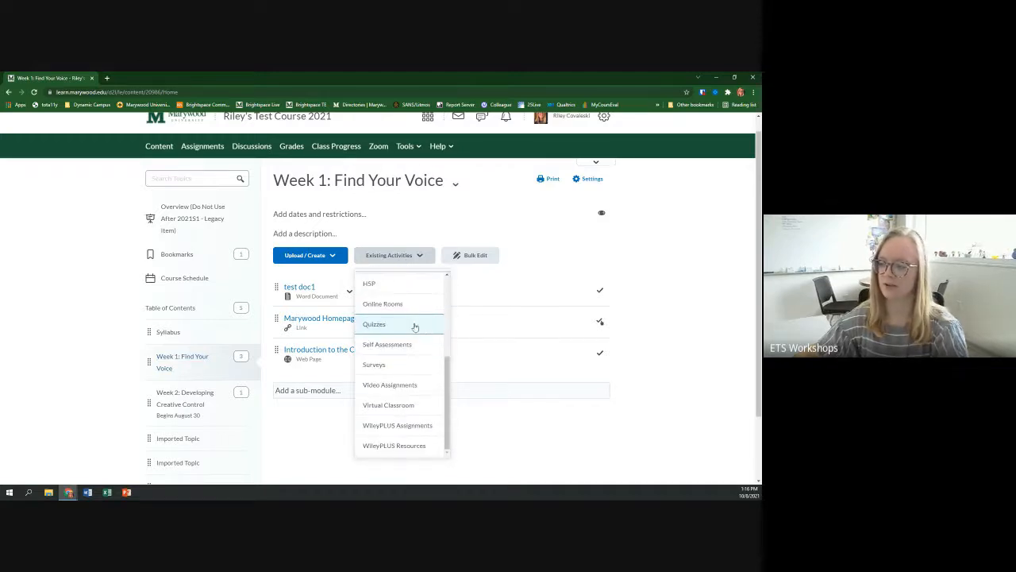
{"action": "left_click", "coordinate": [385, 387]}
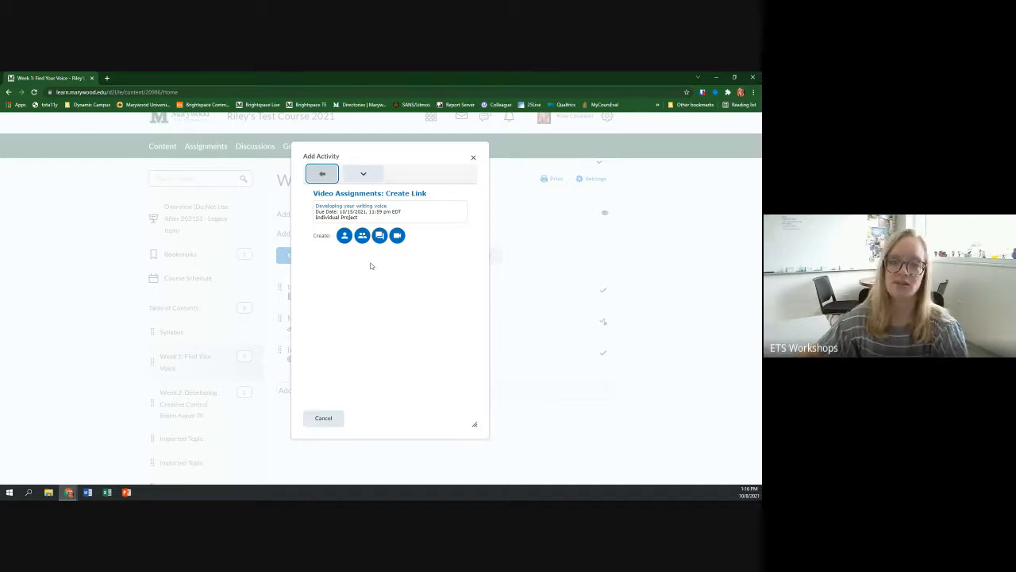
{"action": "left_click", "coordinate": [368, 210]}
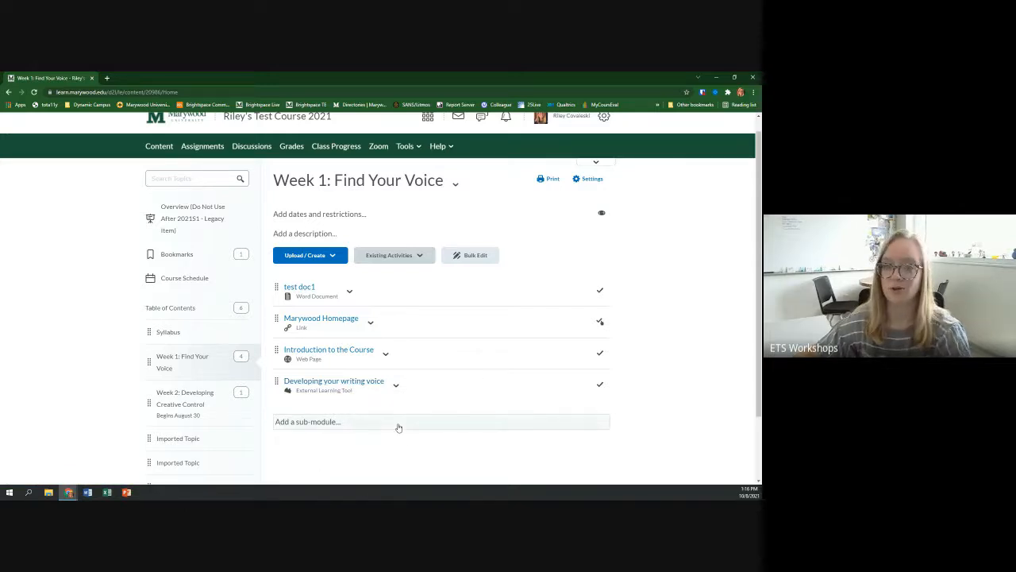
Step: Open the "Developing your writing voice" topic and examine the Viewed, In Progress and Needs Evaluation stages of its progress insights
{"action": "scroll", "coordinate": [399, 427], "scroll_direction": "down", "scroll_amount": 1}
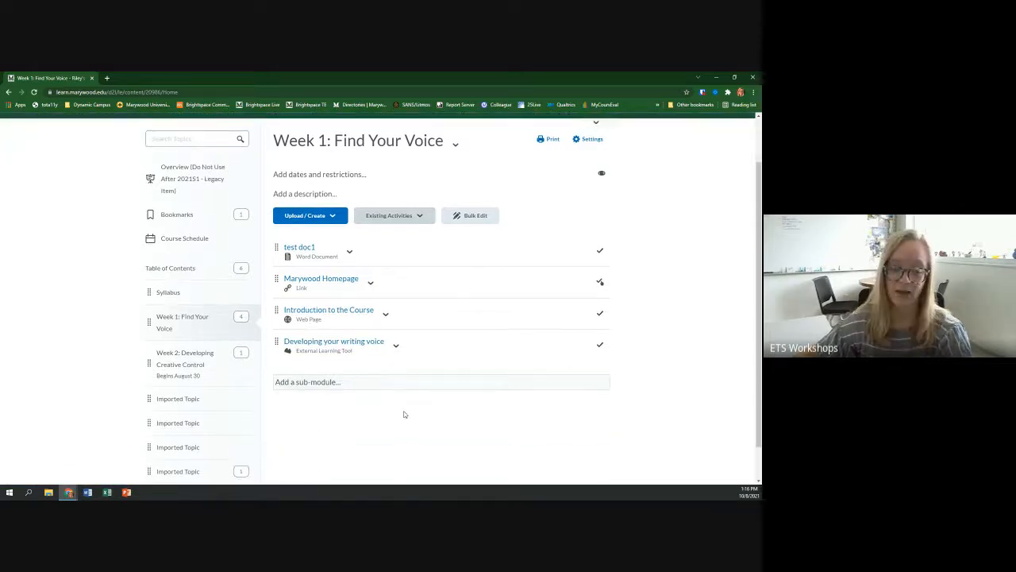
{"action": "left_click", "coordinate": [328, 342]}
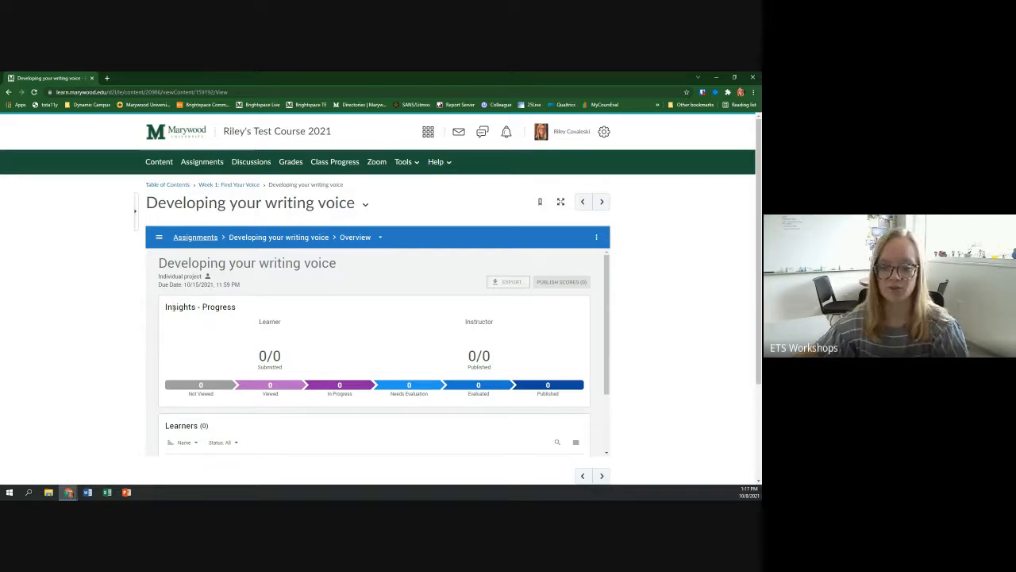
{"action": "scroll", "coordinate": [268, 305], "scroll_direction": "down", "scroll_amount": 1}
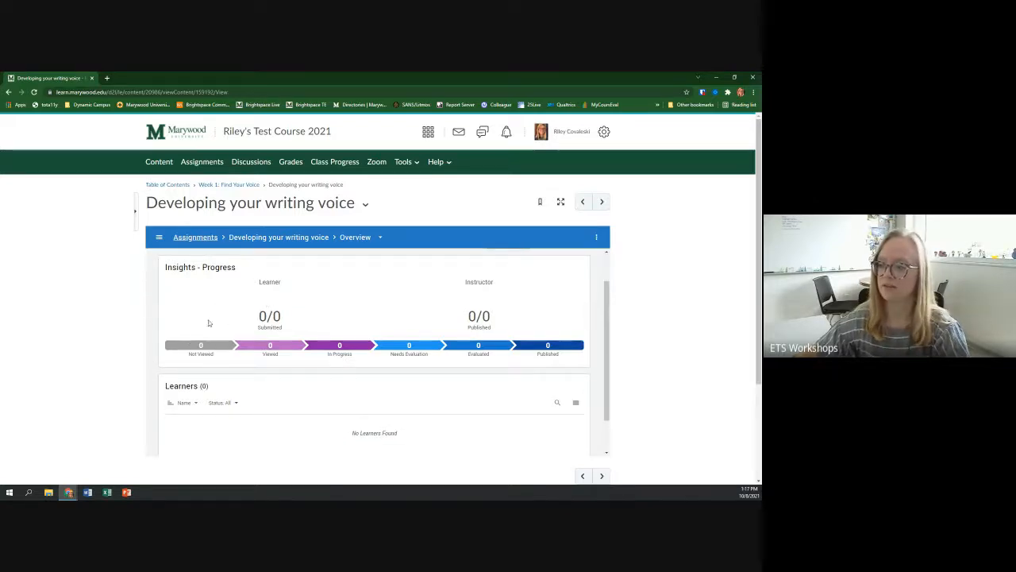
{"action": "mouse_move", "coordinate": [262, 347]}
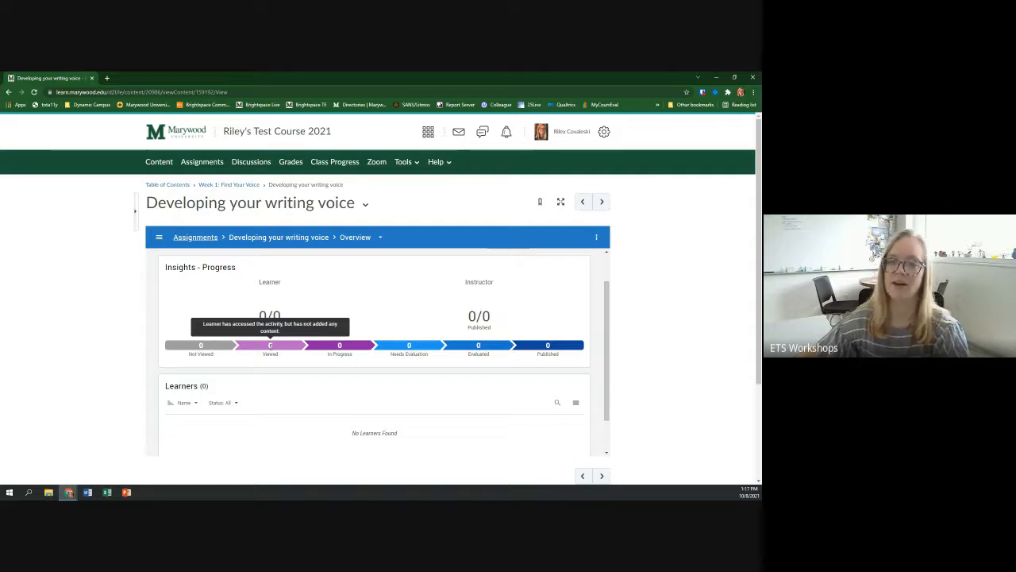
{"action": "mouse_move", "coordinate": [338, 350]}
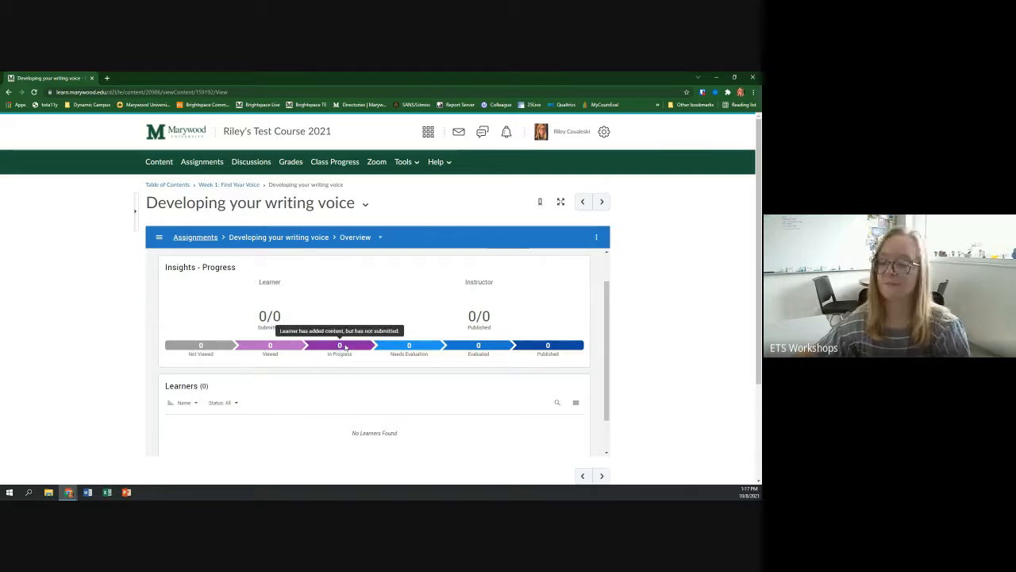
{"action": "mouse_move", "coordinate": [405, 347]}
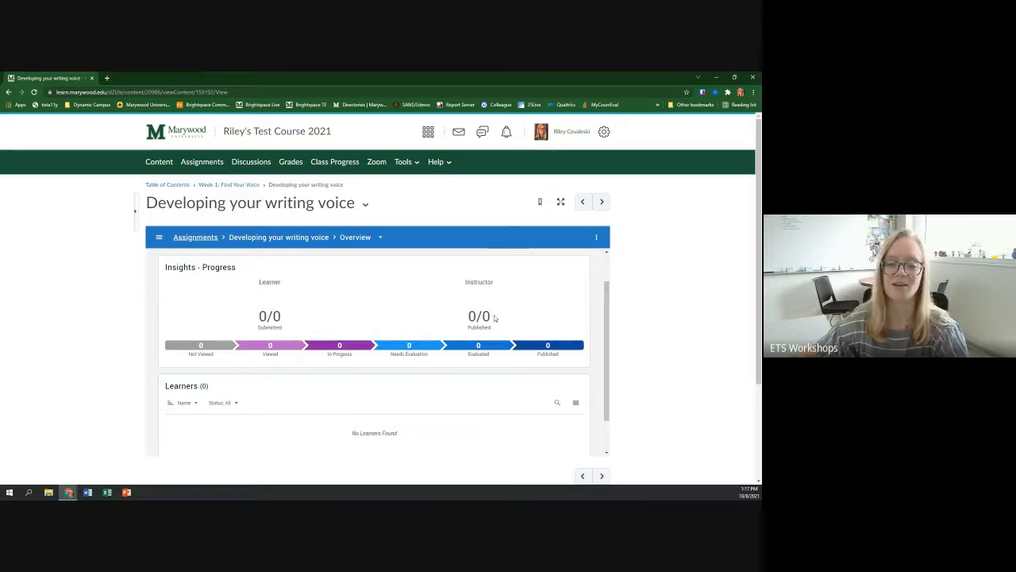
Step: Check the assignment's learners list, and go to the video assignments of the first pinned test course
{"action": "scroll", "coordinate": [409, 345], "scroll_direction": "down", "scroll_amount": 1}
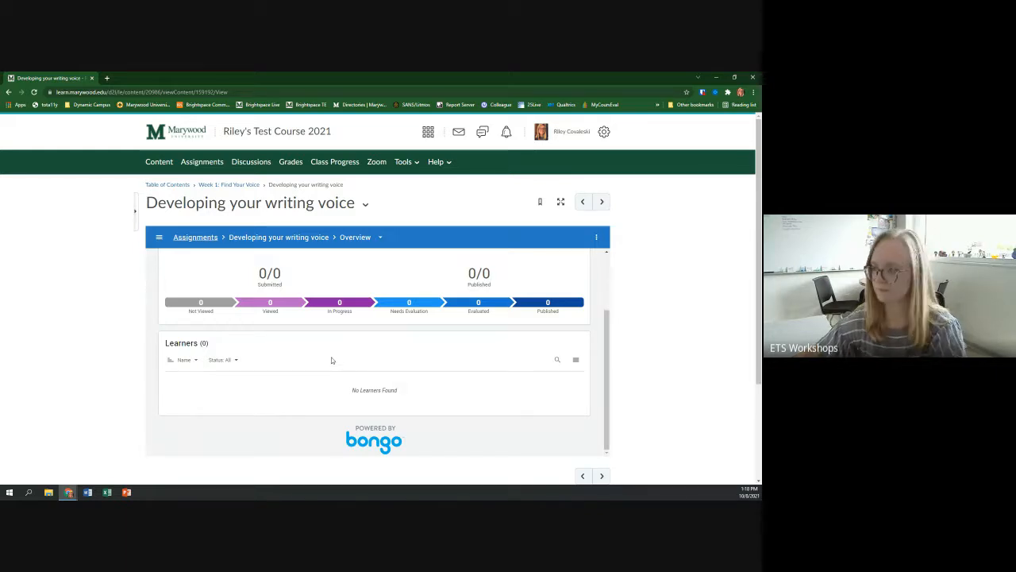
{"action": "scroll", "coordinate": [402, 341], "scroll_direction": "up", "scroll_amount": 2}
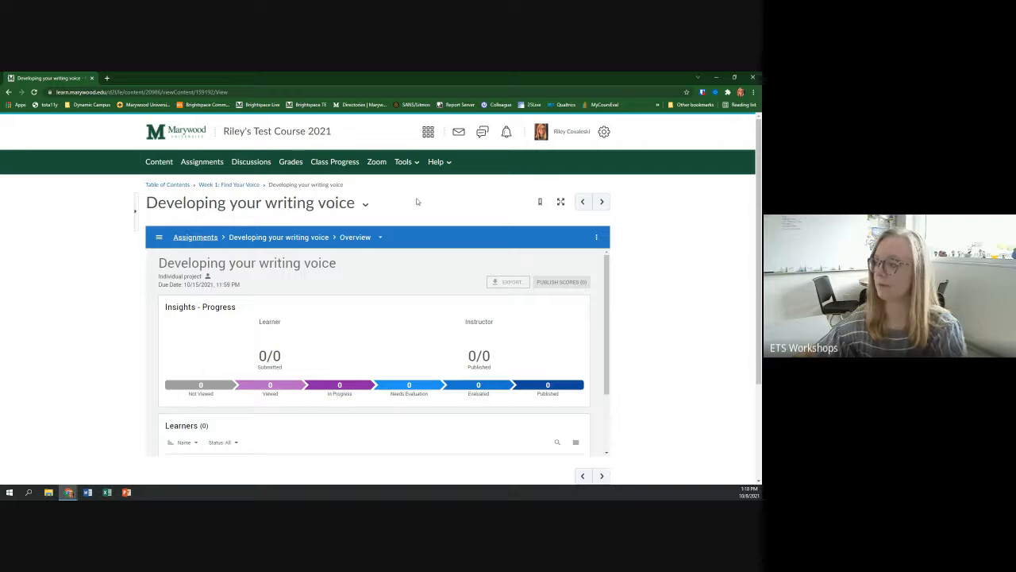
{"action": "left_click", "coordinate": [428, 131]}
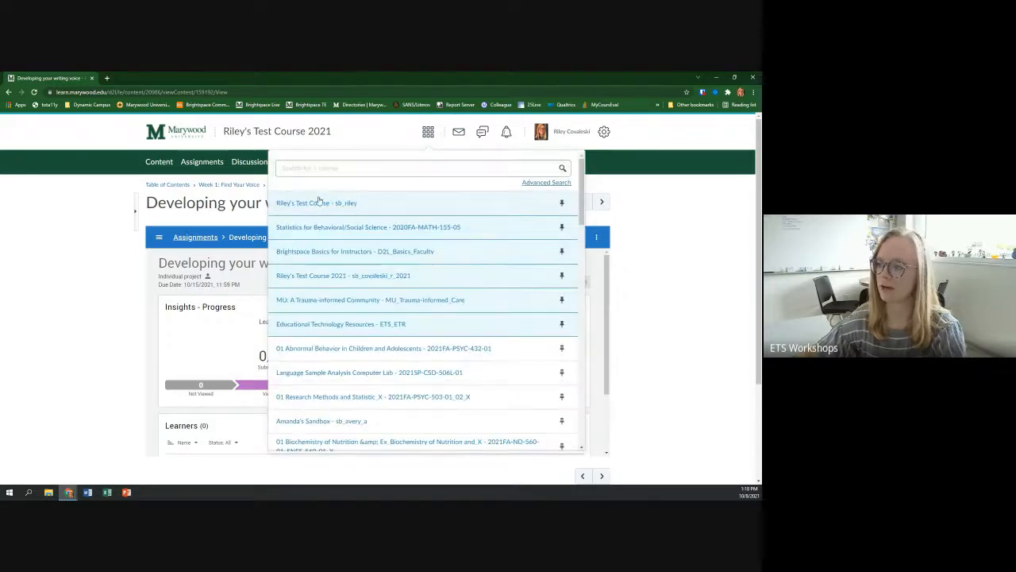
{"action": "left_click", "coordinate": [319, 202]}
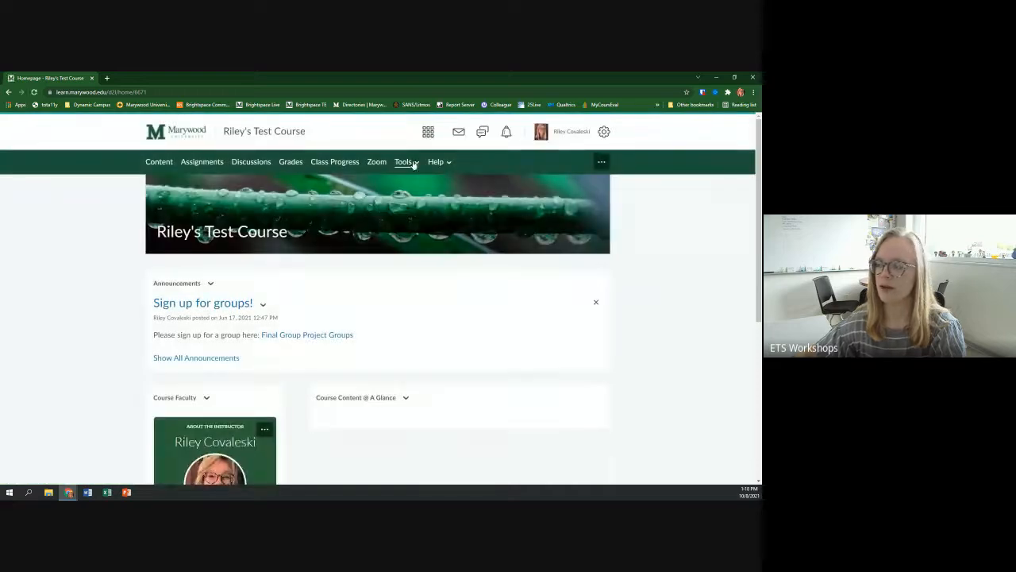
{"action": "left_click", "coordinate": [404, 162]}
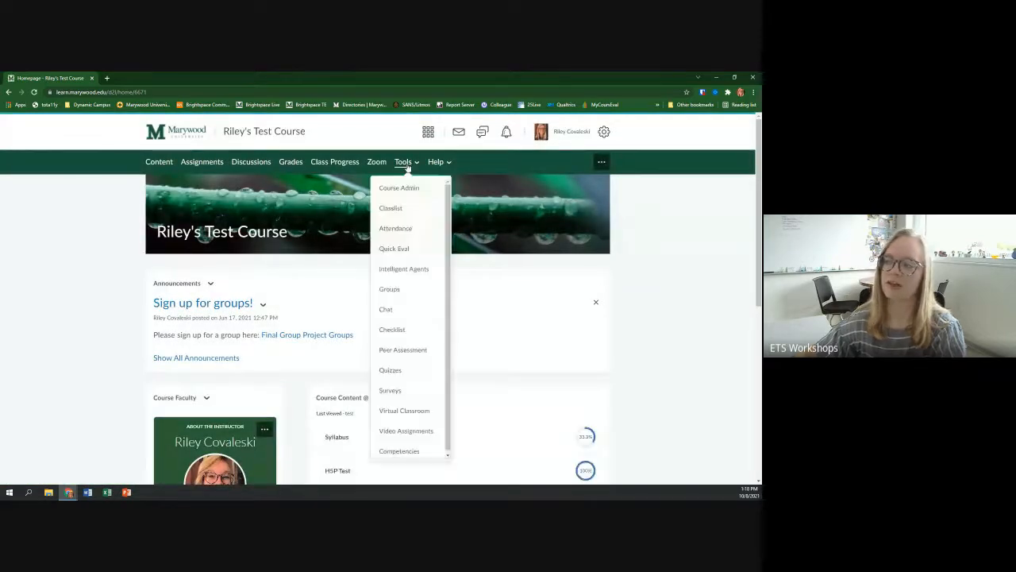
{"action": "left_click", "coordinate": [390, 430]}
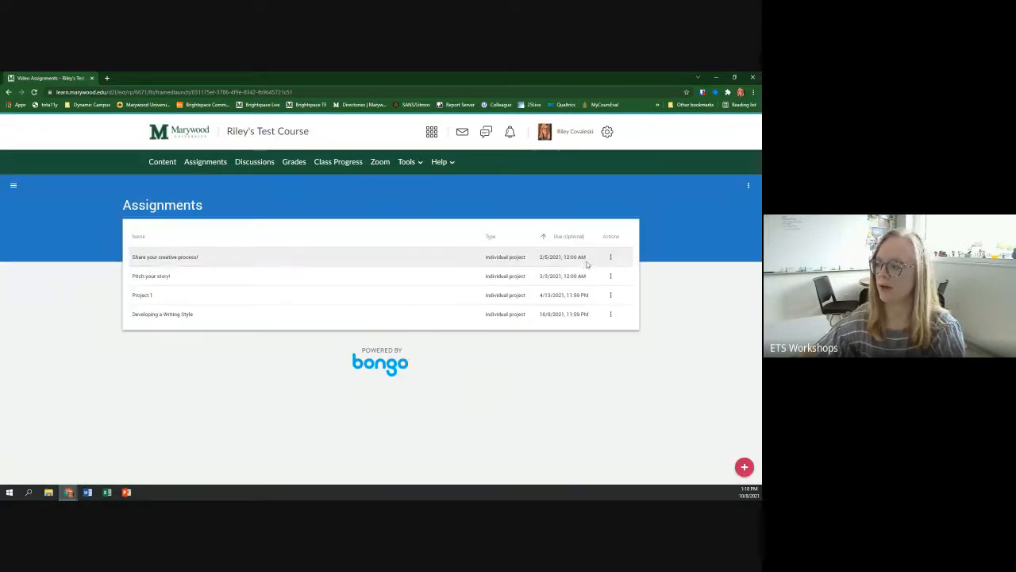
Step: Open the overview of "Share your creative process!", review the learner's status and score, and open the demo student's submission
{"action": "left_click", "coordinate": [612, 259]}
{"action": "left_click", "coordinate": [608, 263]}
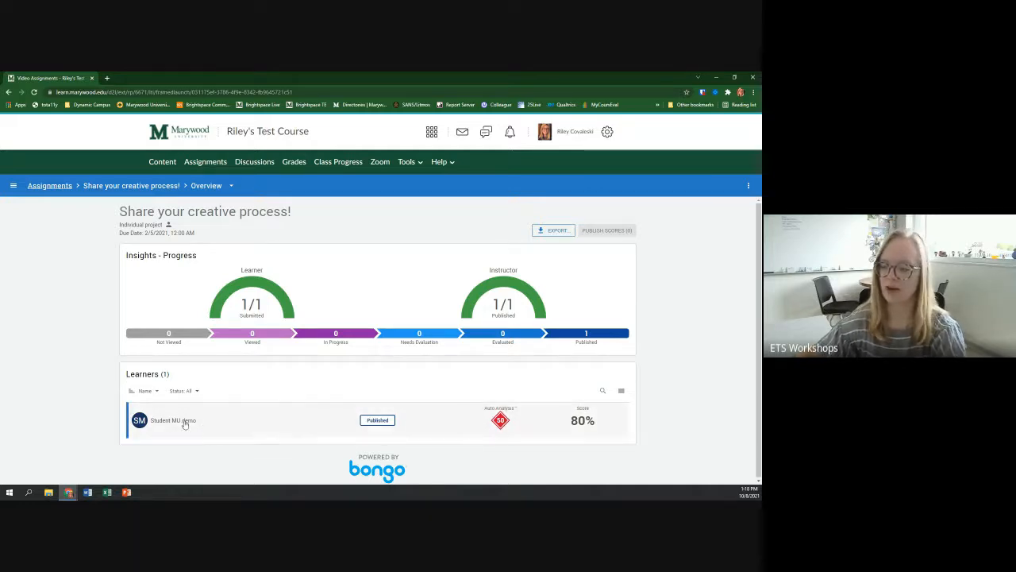
{"action": "mouse_move", "coordinate": [378, 425]}
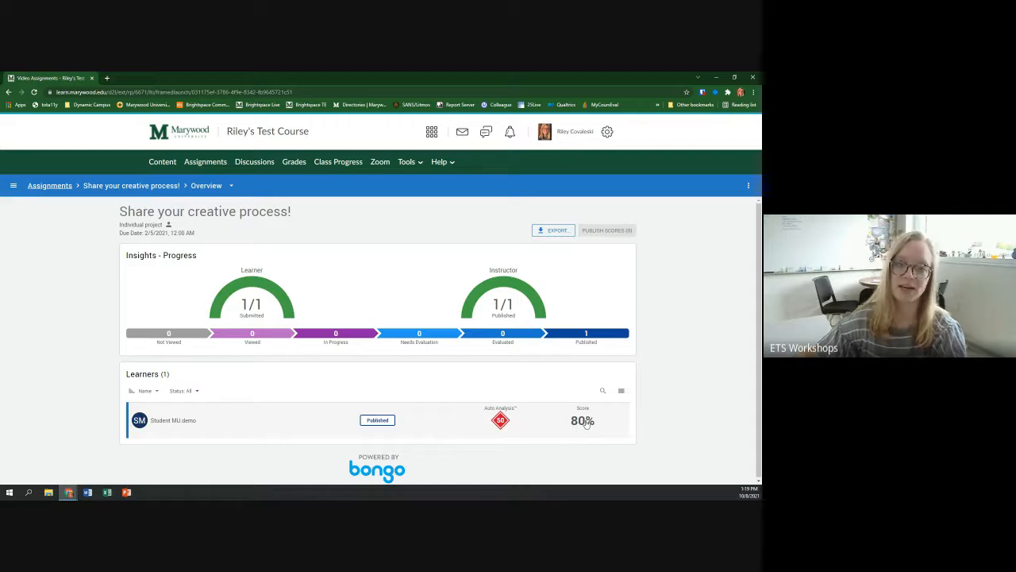
{"action": "left_click", "coordinate": [171, 429]}
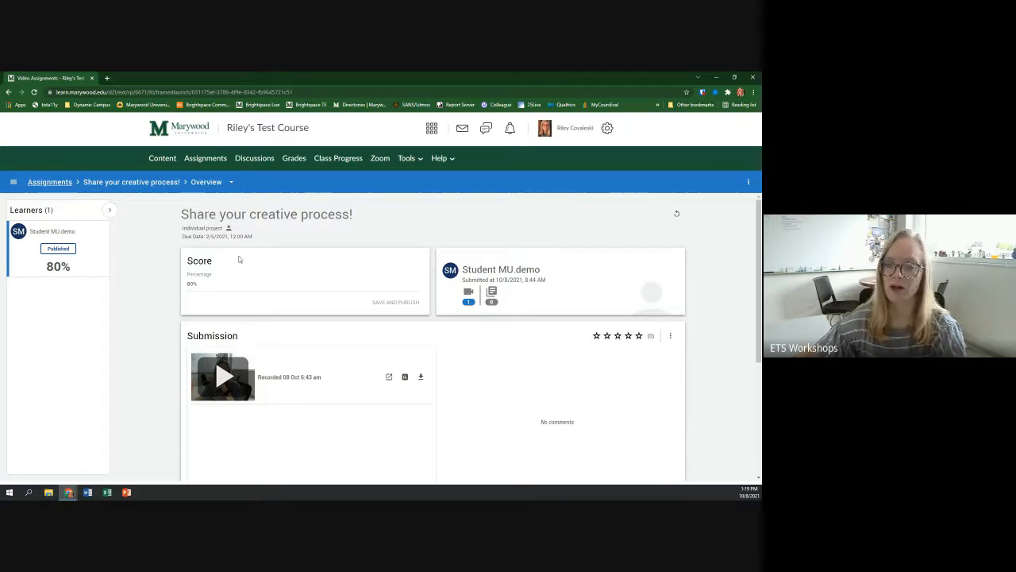
Step: Change the submission's percentage score to 85 without publishing it
{"action": "left_click", "coordinate": [202, 283]}
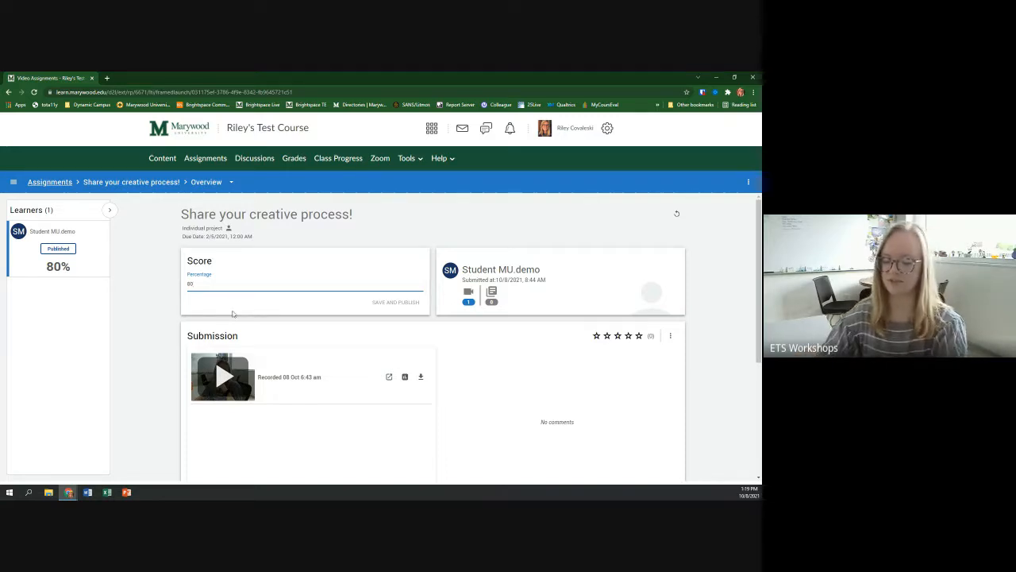
{"action": "key", "text": "BackSpace"}
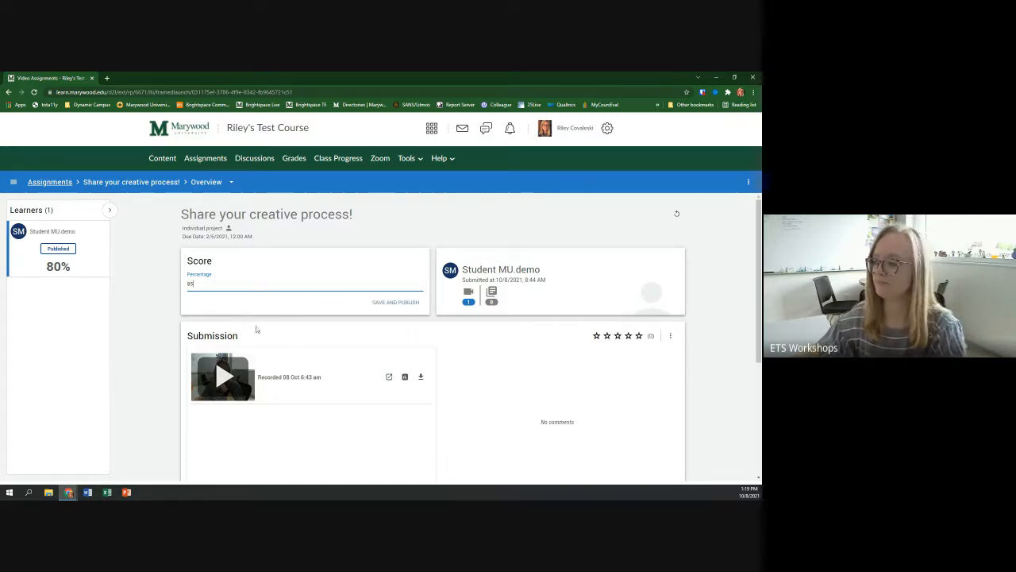
{"action": "left_click", "coordinate": [168, 329]}
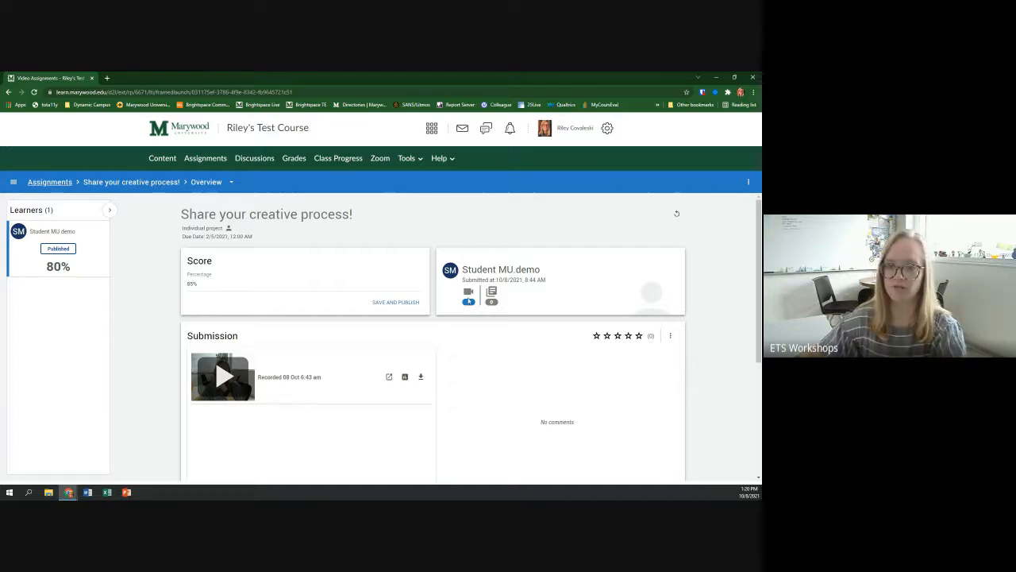
Step: Check which items the demo student submitted, and play the submission video before closing the player
{"action": "mouse_move", "coordinate": [471, 302]}
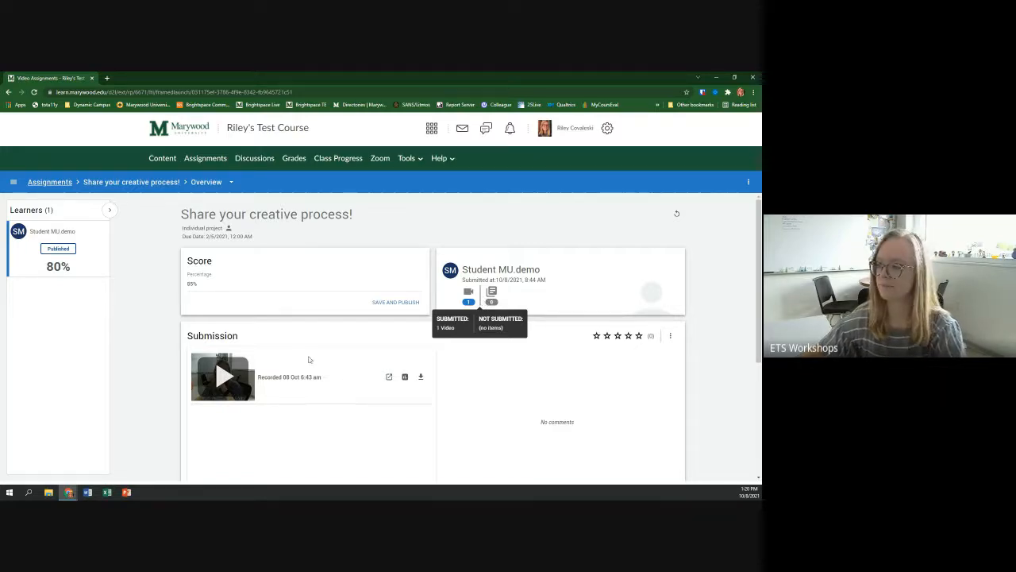
{"action": "scroll", "coordinate": [278, 393], "scroll_direction": "down", "scroll_amount": 1}
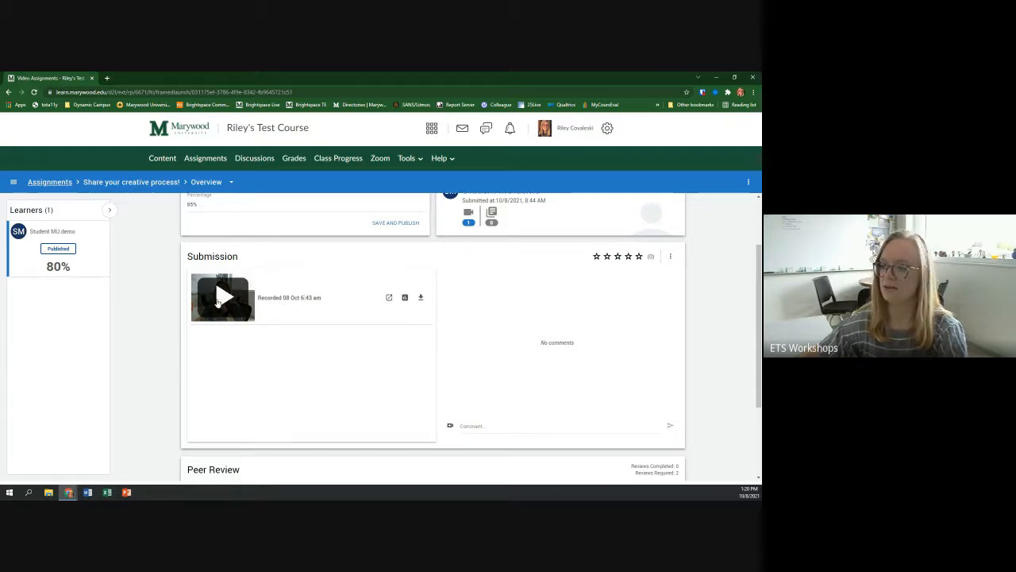
{"action": "left_click", "coordinate": [219, 300]}
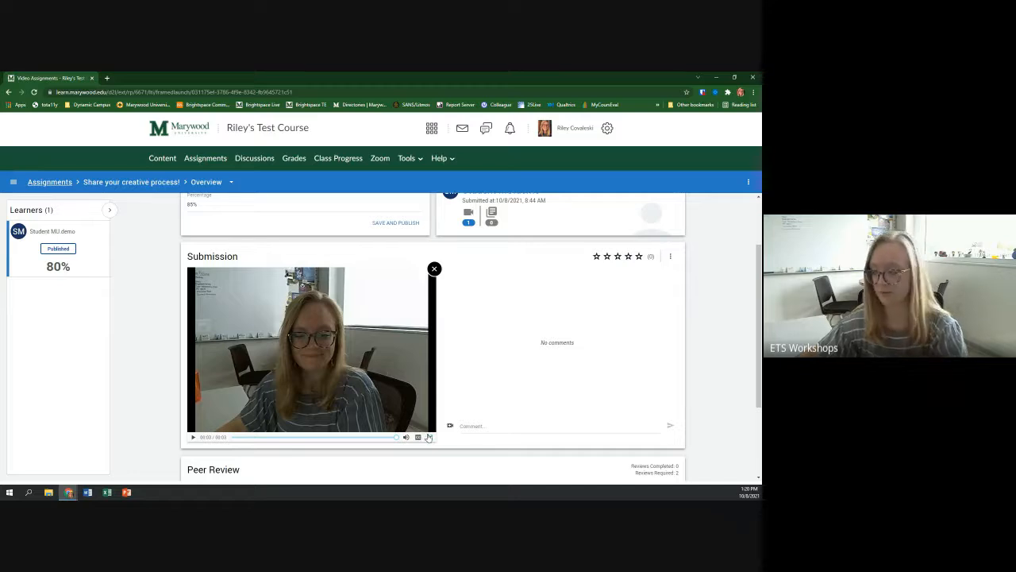
{"action": "left_click", "coordinate": [434, 269]}
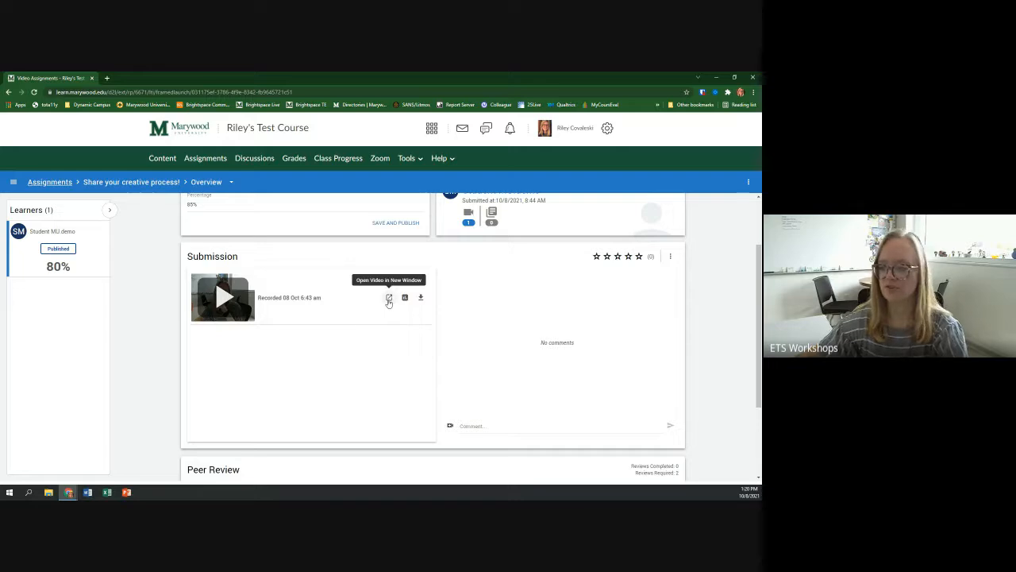
Step: Show the Auto Analysis of the submission video, examine its delivery ratings and transcript, and return to the assignment overview
{"action": "left_click", "coordinate": [404, 298]}
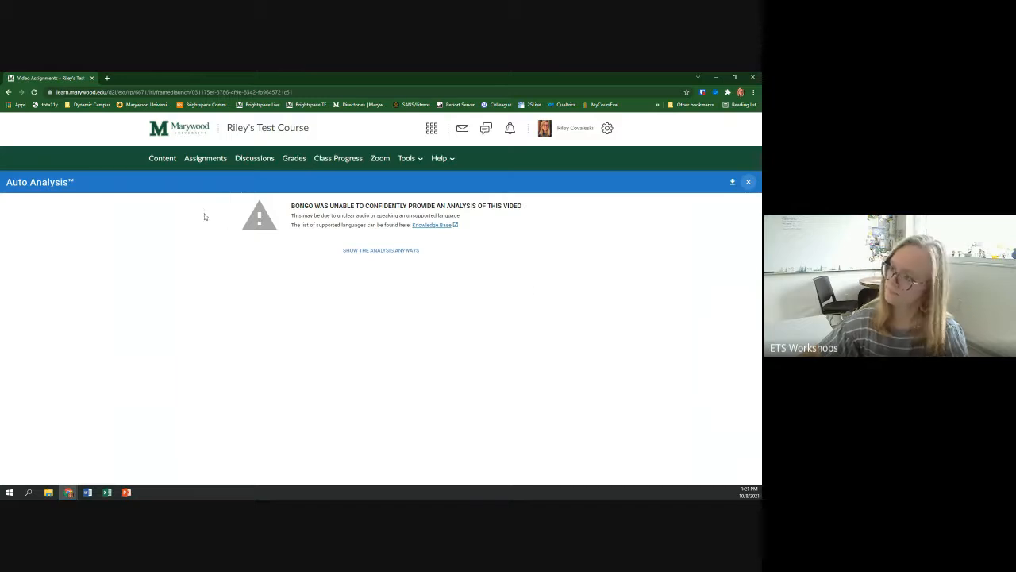
{"action": "left_click", "coordinate": [378, 251]}
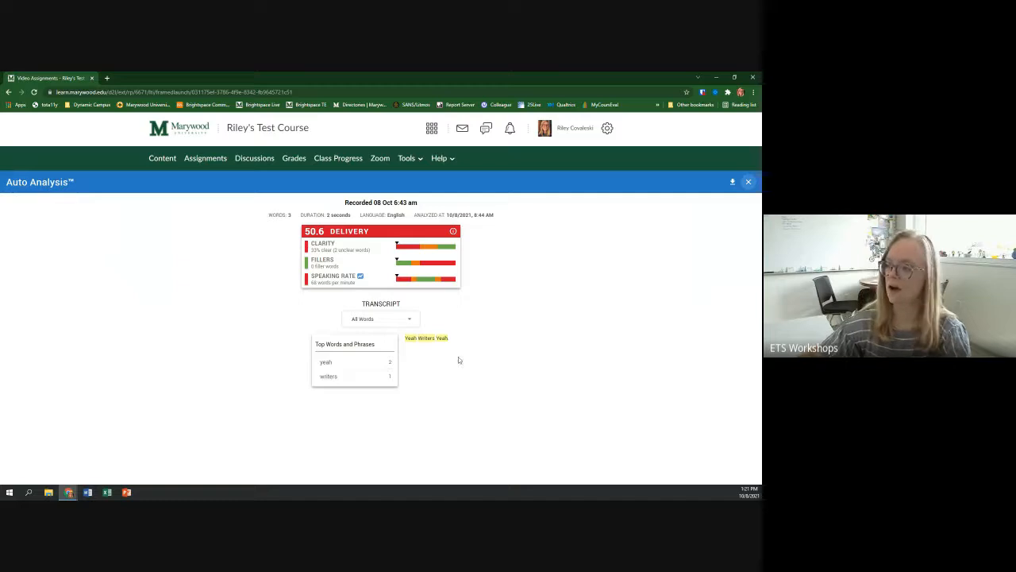
{"action": "mouse_move", "coordinate": [321, 280]}
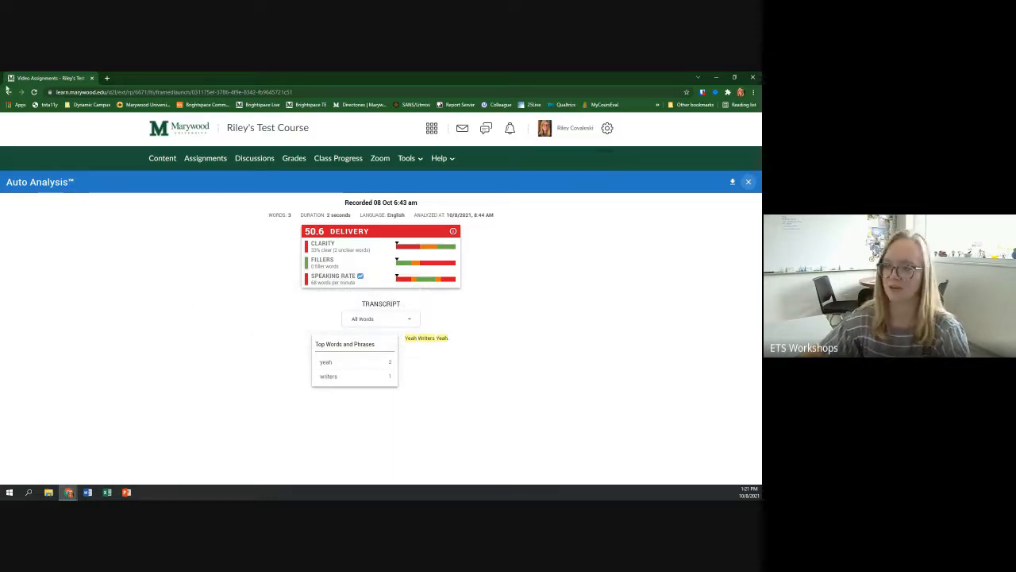
{"action": "left_click", "coordinate": [8, 91]}
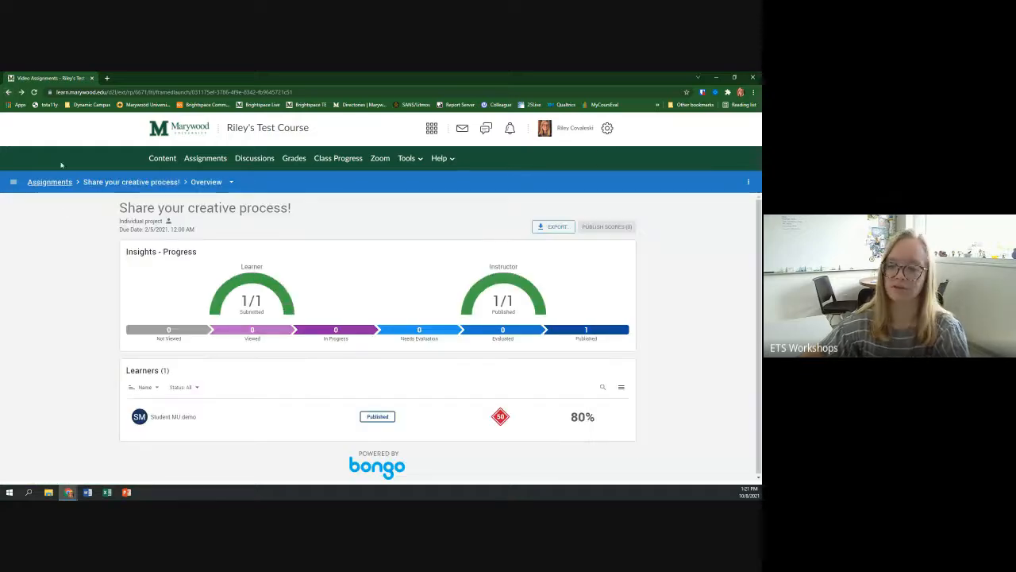
Step: Reopen the demo student's submission and check the additional comment options of its Submission section
{"action": "left_click", "coordinate": [159, 417]}
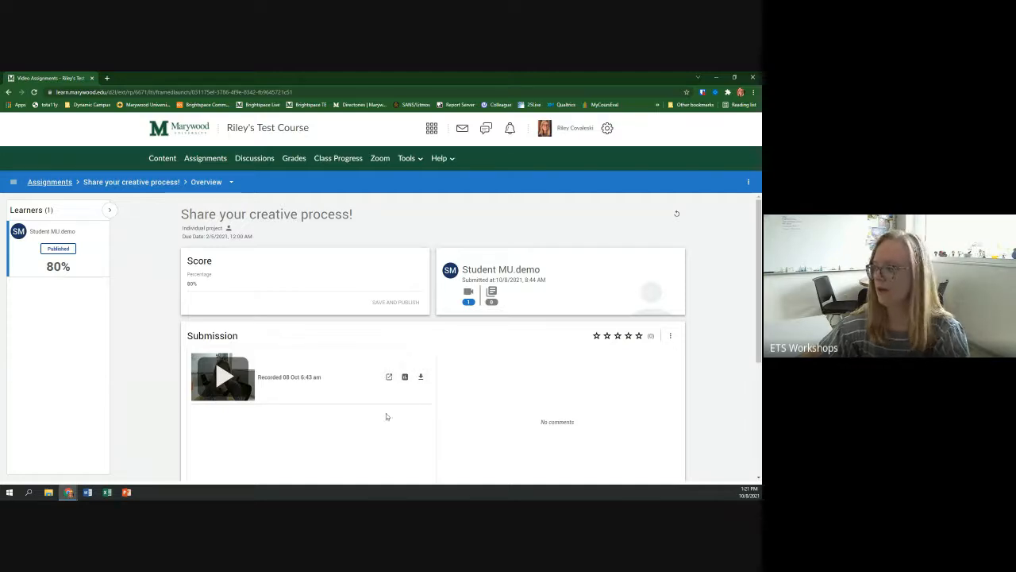
{"action": "scroll", "coordinate": [386, 415], "scroll_direction": "down", "scroll_amount": 1}
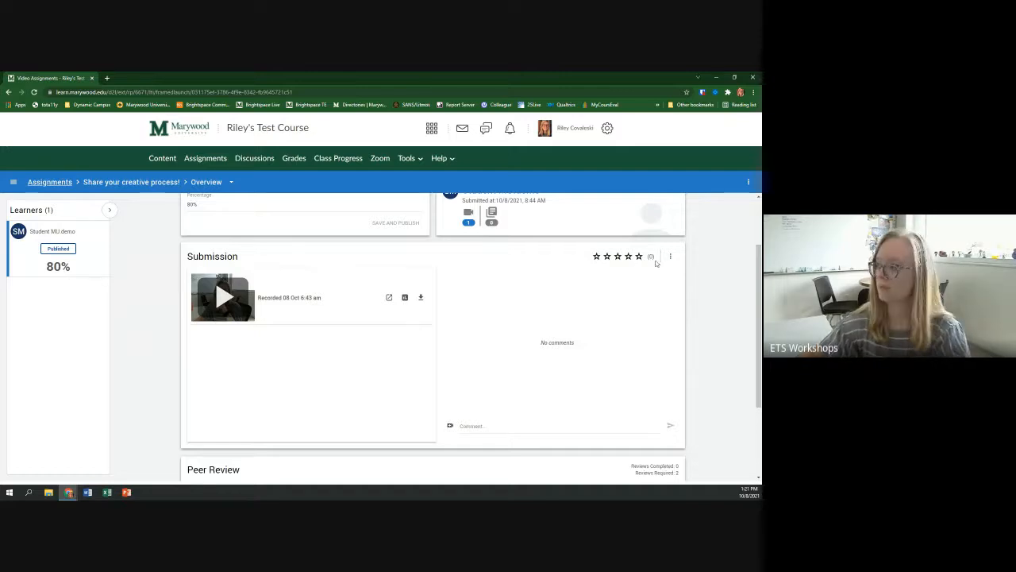
{"action": "left_click", "coordinate": [672, 259]}
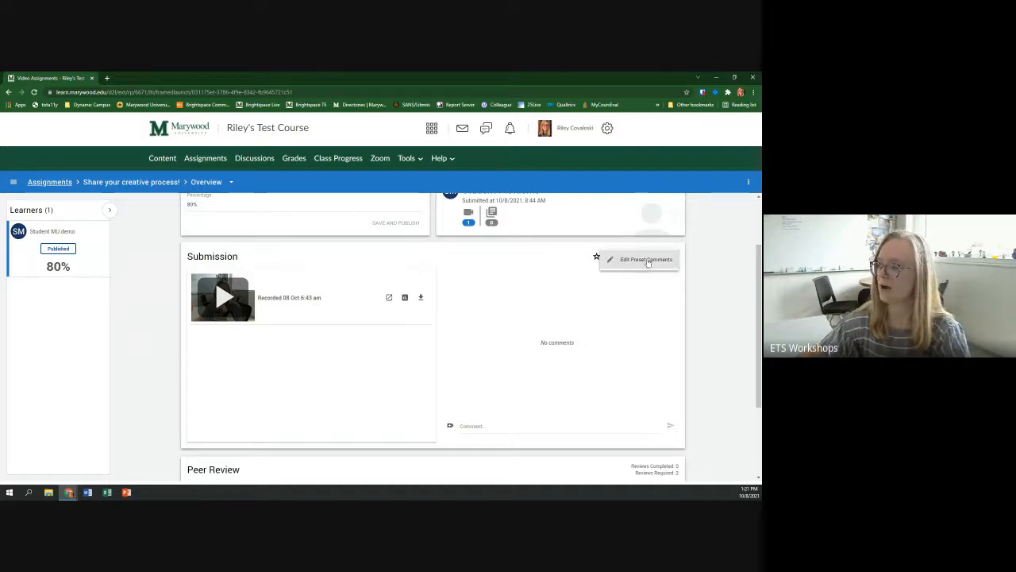
{"action": "left_click", "coordinate": [591, 326]}
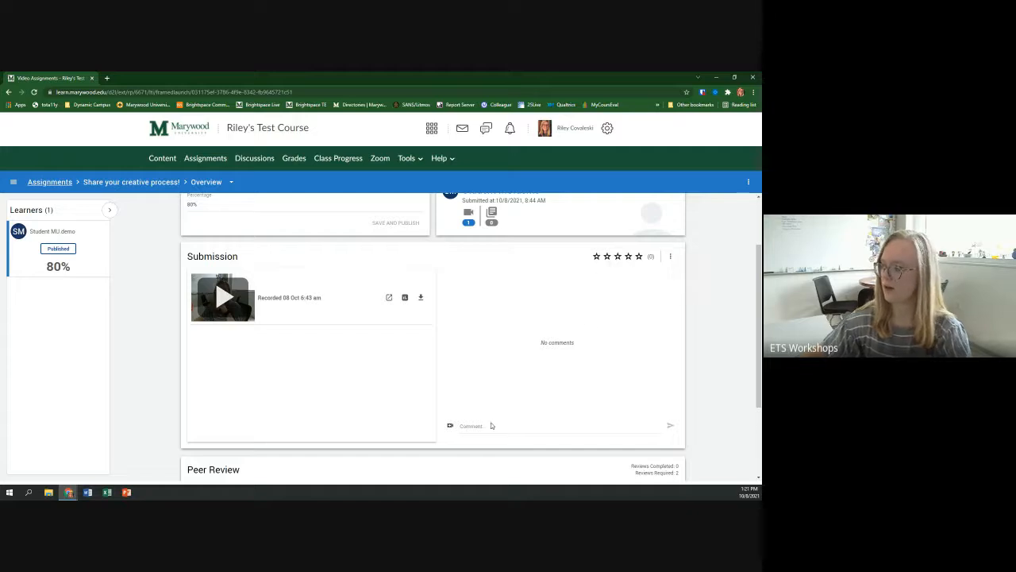
Step: Post the comment "Great job!" on the submission and check the actions available for it
{"action": "left_click", "coordinate": [484, 426]}
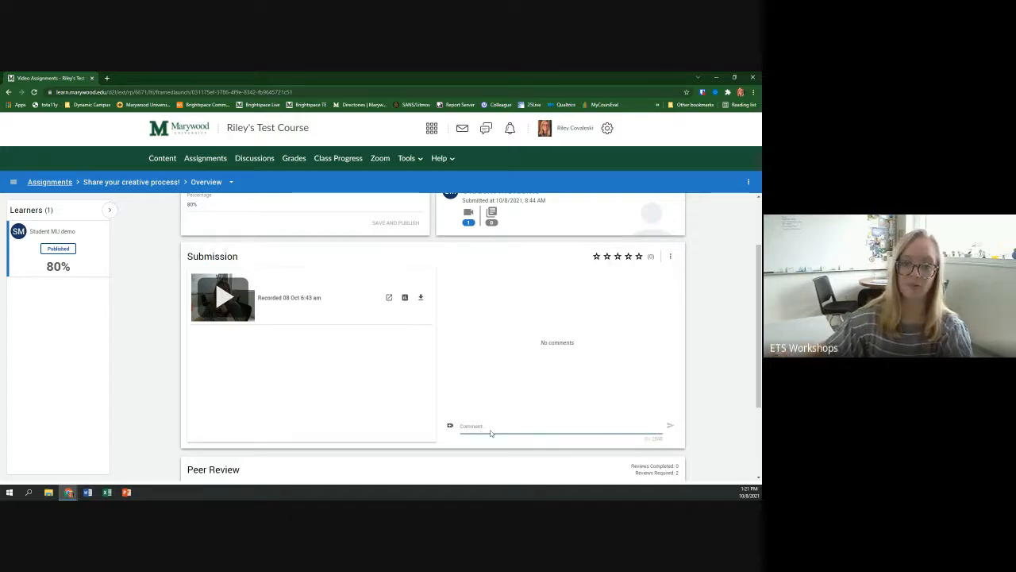
{"action": "type", "text": "Great"}
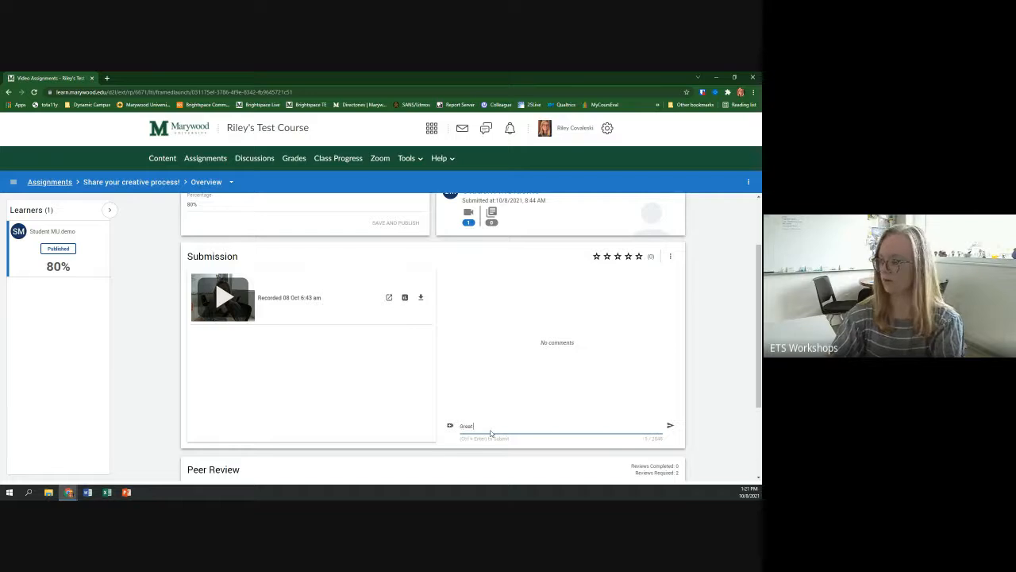
{"action": "type", "text": " job!"}
{"action": "key", "text": "Return"}
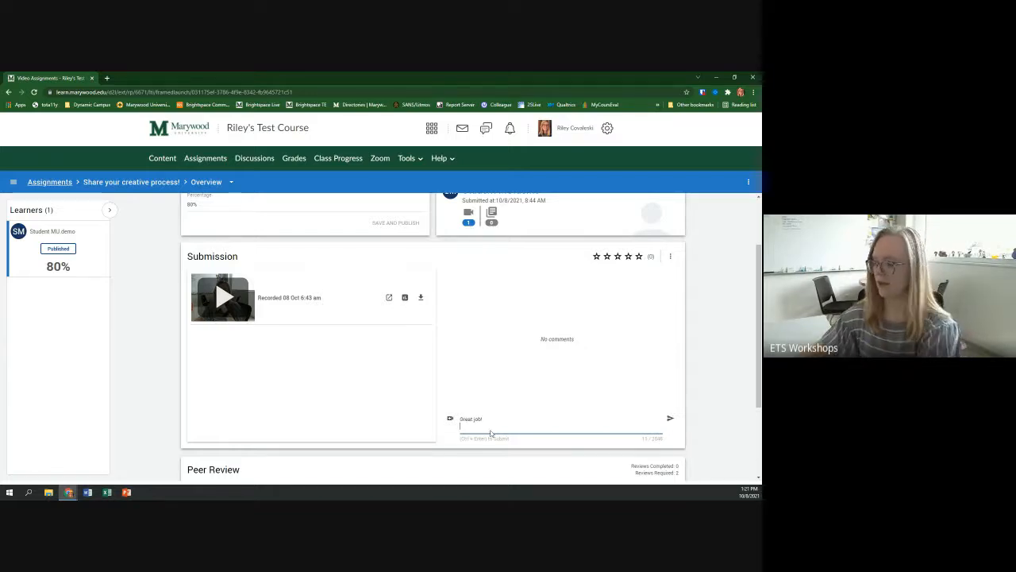
{"action": "left_click", "coordinate": [671, 418]}
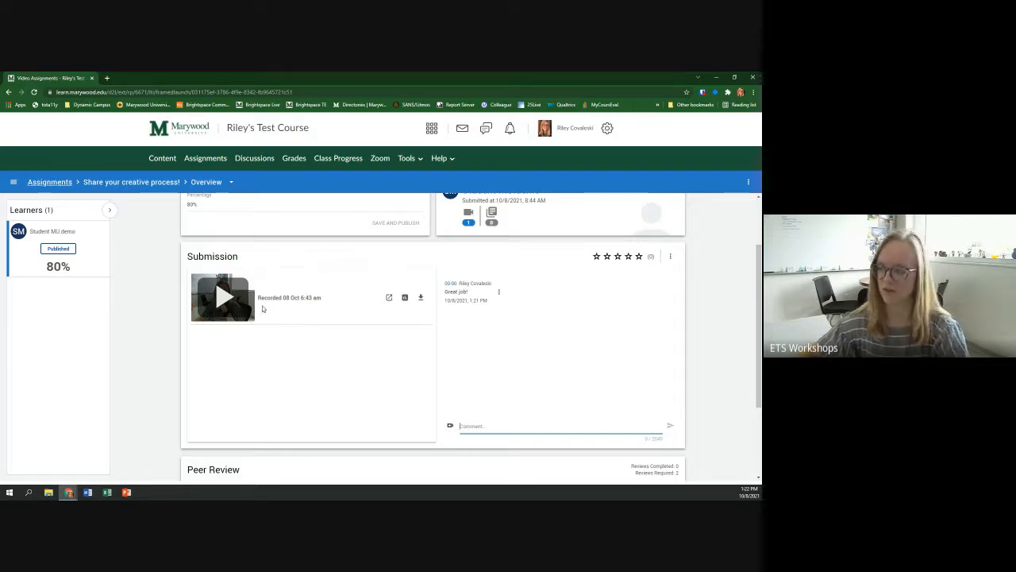
{"action": "left_click", "coordinate": [496, 292]}
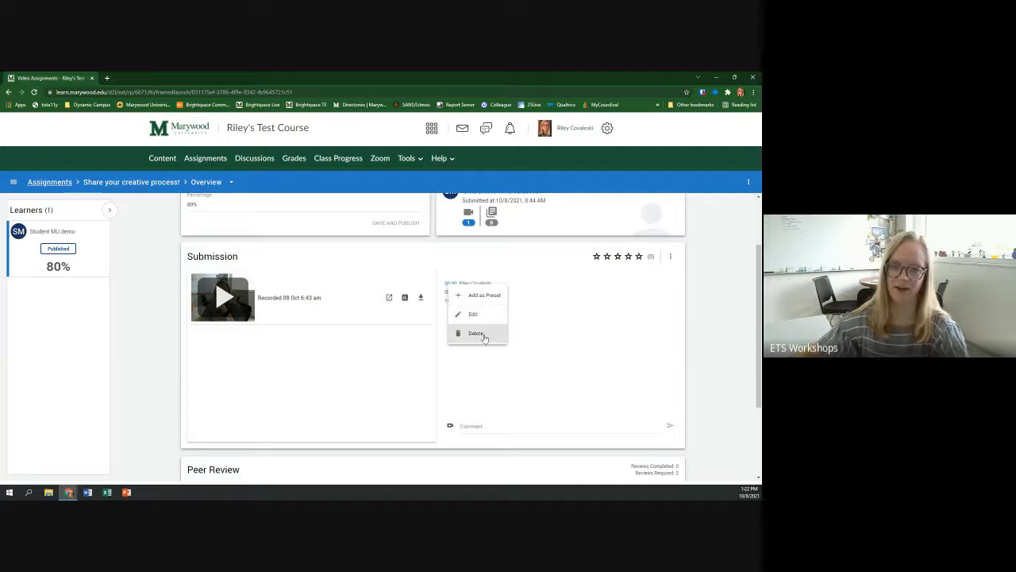
{"action": "left_click", "coordinate": [545, 336]}
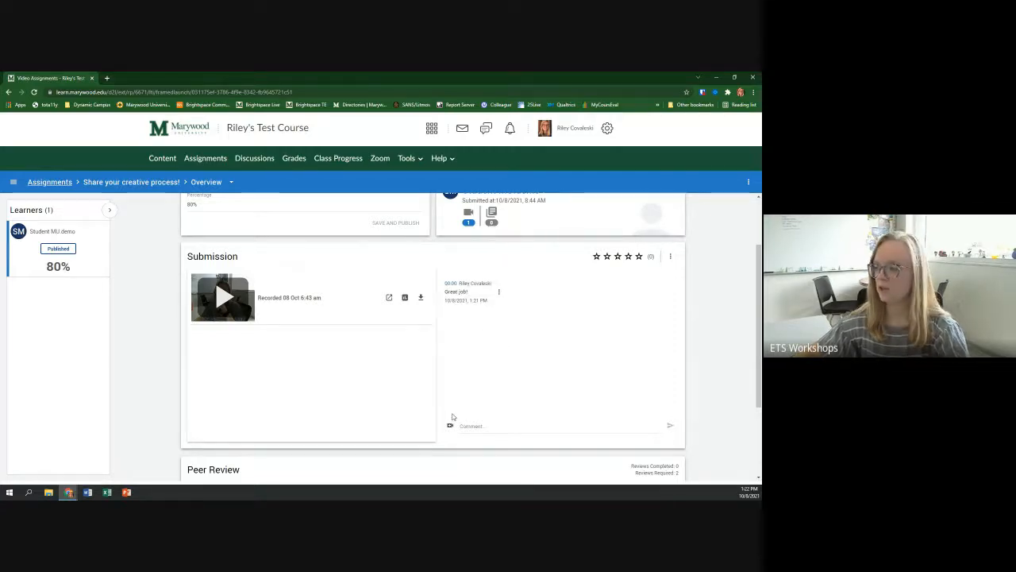
Step: Record a short video comment for the submission, play it back, and save it
{"action": "left_click", "coordinate": [450, 425]}
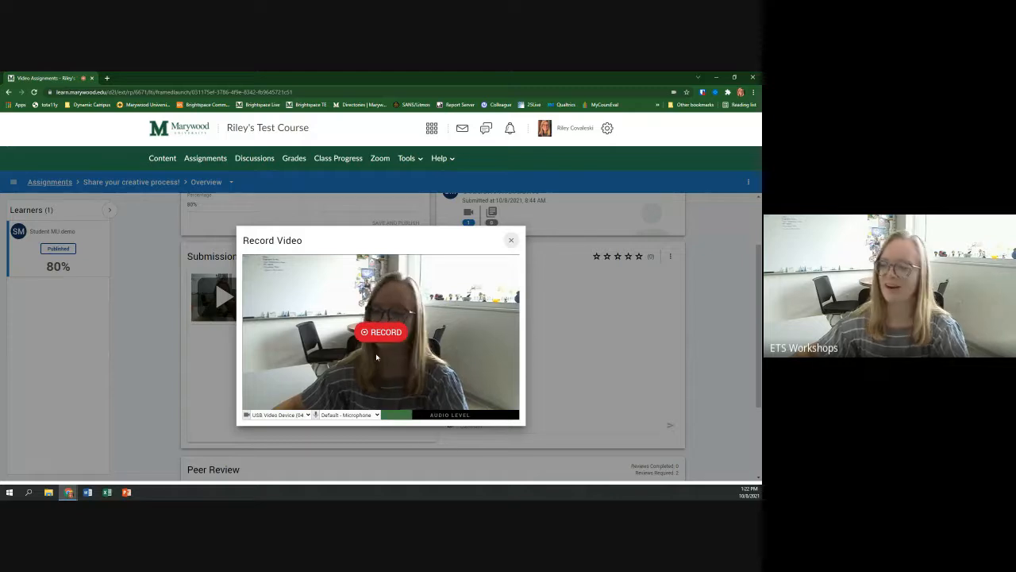
{"action": "left_click", "coordinate": [377, 333]}
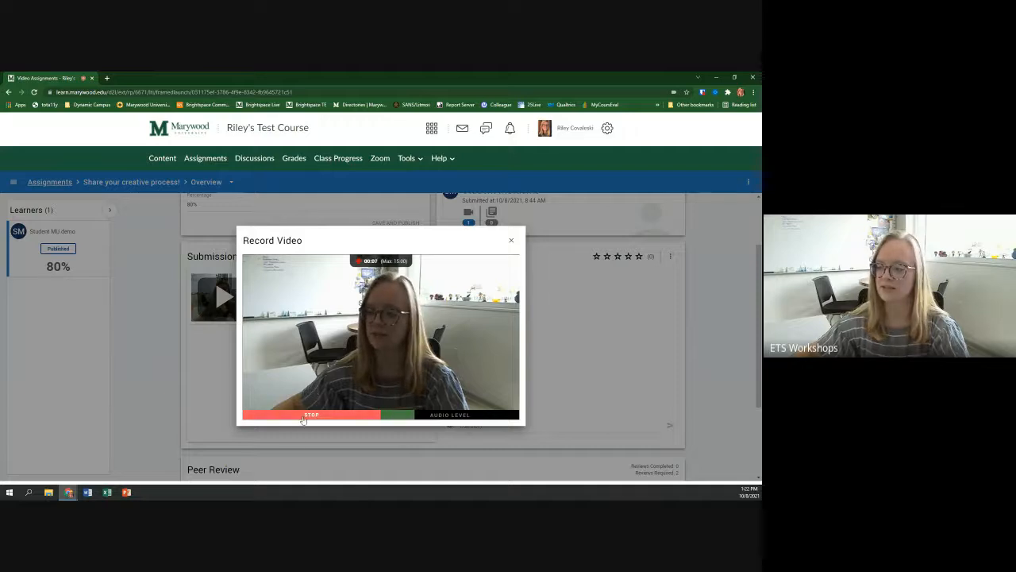
{"action": "left_click", "coordinate": [302, 416]}
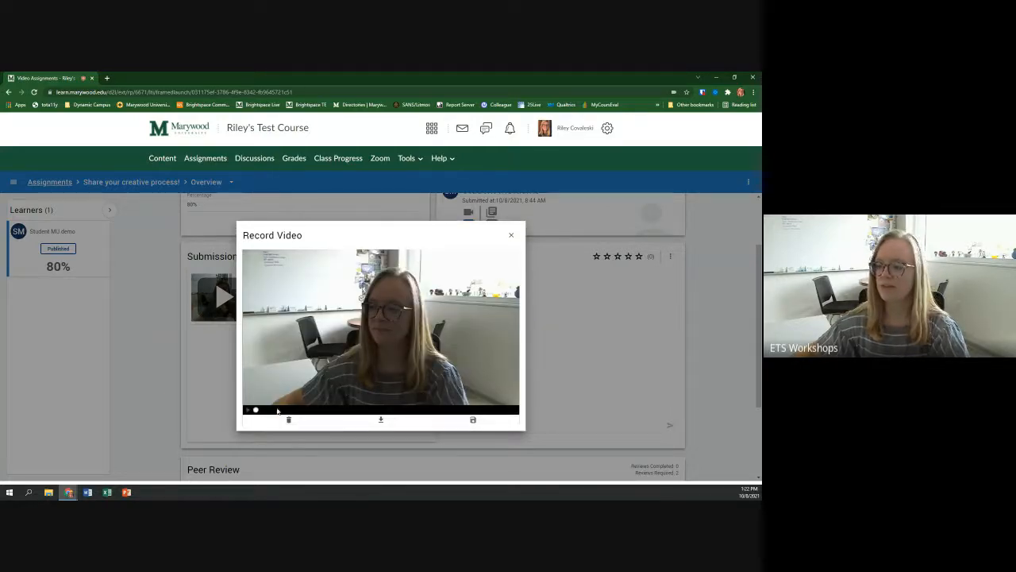
{"action": "left_click", "coordinate": [249, 412]}
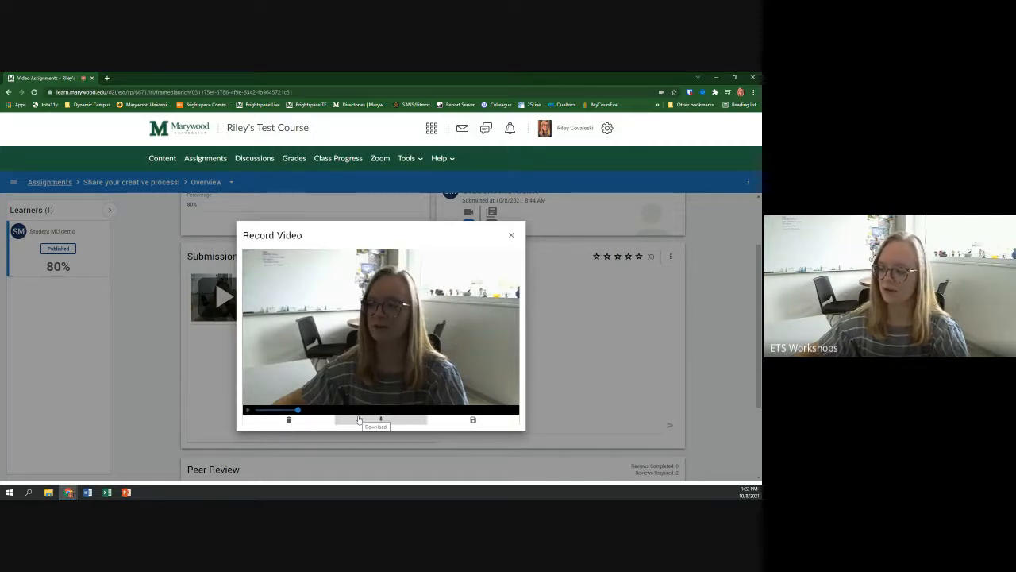
{"action": "left_click", "coordinate": [474, 421]}
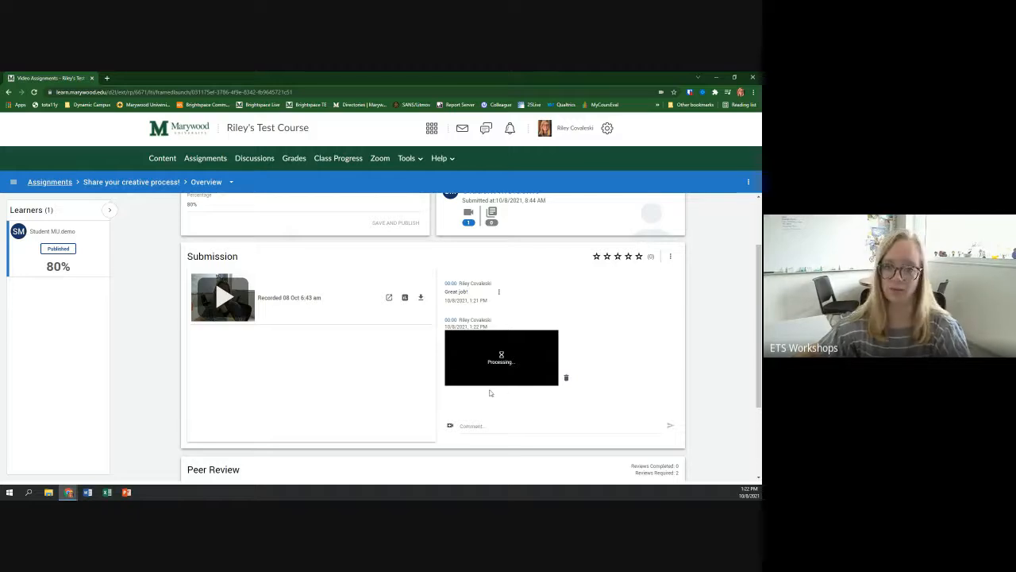
Step: Check the Peer Review section of the submission, set the student's score to 85% and publish it
{"action": "scroll", "coordinate": [485, 392], "scroll_direction": "down", "scroll_amount": 1}
{"action": "scroll", "coordinate": [481, 391], "scroll_direction": "down", "scroll_amount": 3}
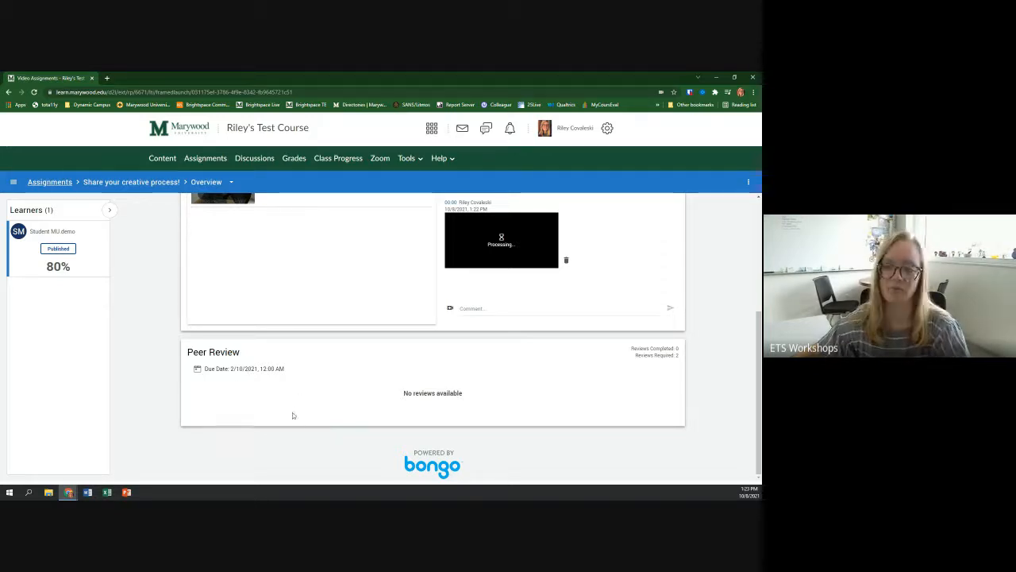
{"action": "scroll", "coordinate": [230, 436], "scroll_direction": "up", "scroll_amount": 1}
{"action": "scroll", "coordinate": [227, 445], "scroll_direction": "up", "scroll_amount": 3}
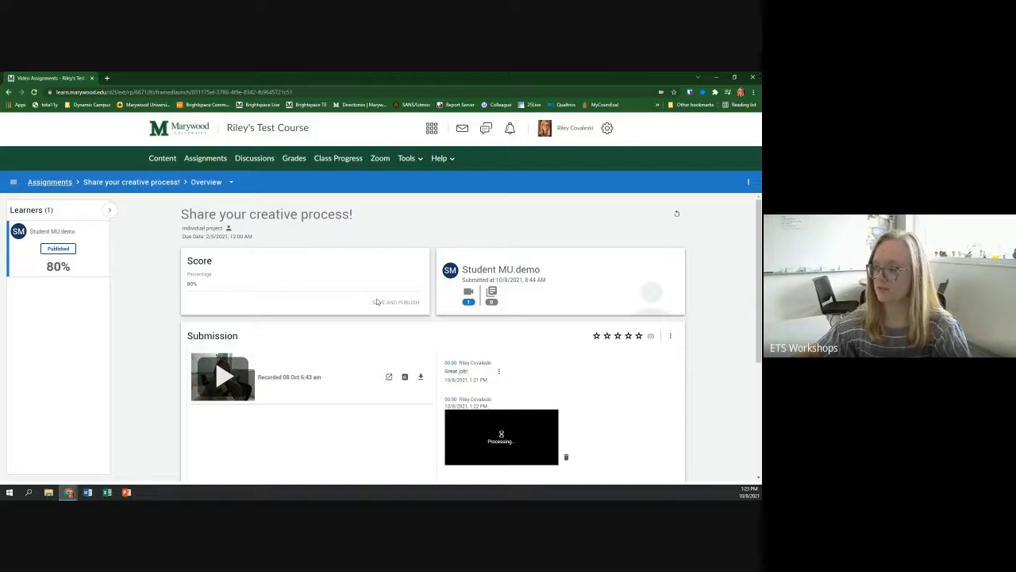
{"action": "left_click", "coordinate": [292, 282]}
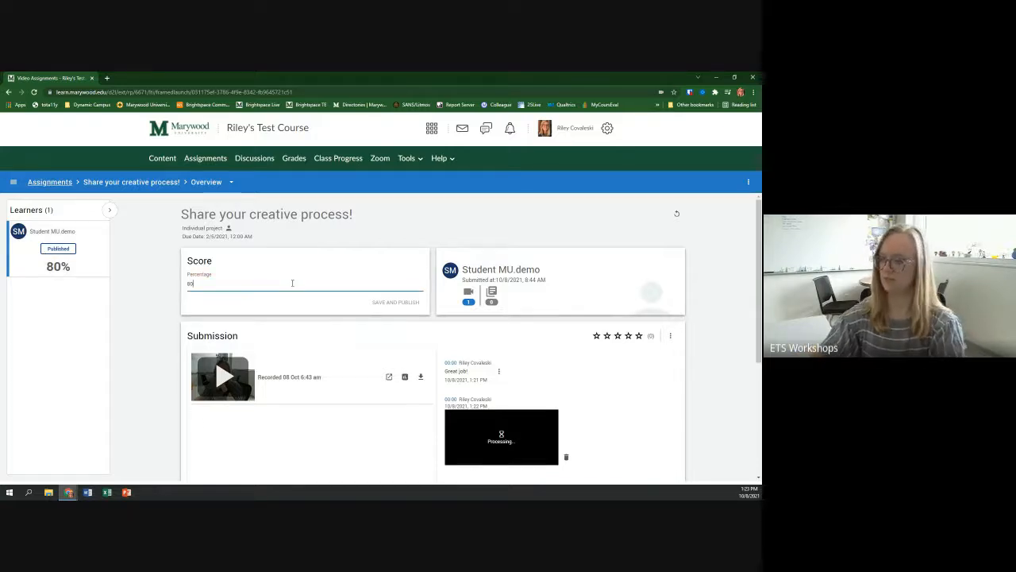
{"action": "left_click", "coordinate": [406, 303]}
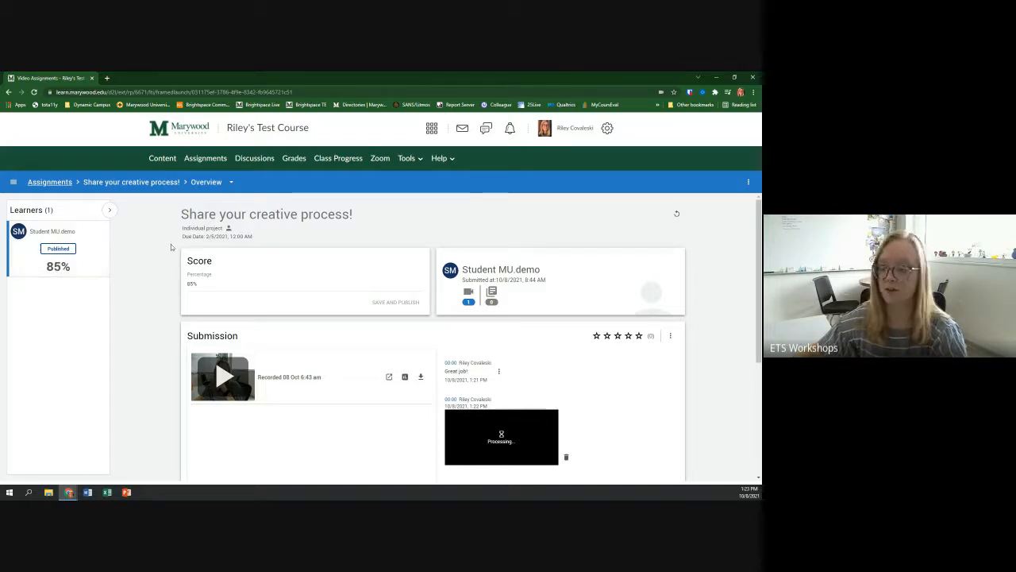
Step: Examine the demo student's grade for "Share your creative process!" in the course gradebook
{"action": "left_click", "coordinate": [292, 161]}
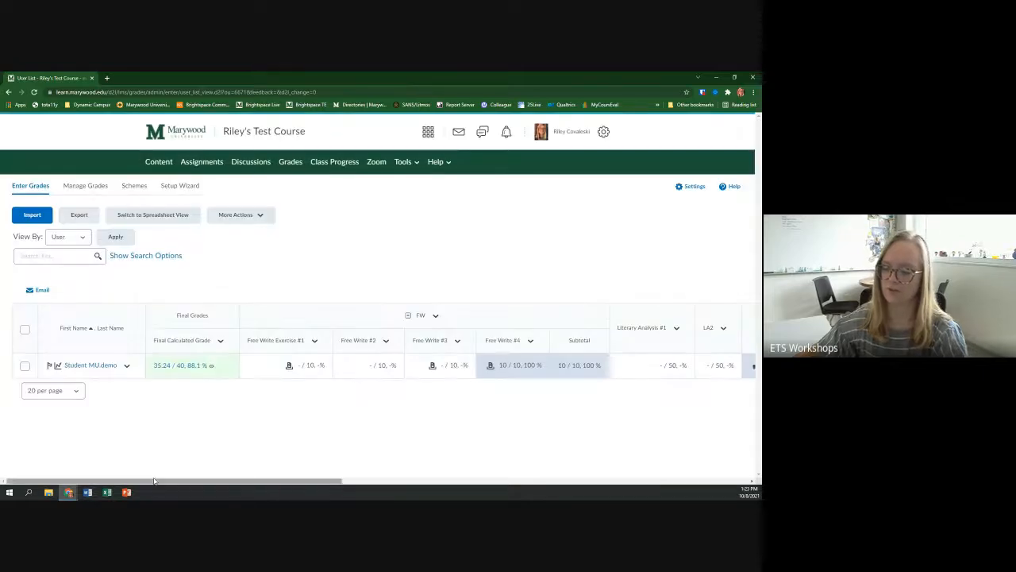
{"action": "left_click_drag", "start_coordinate": [155, 480], "coordinate": [601, 466]}
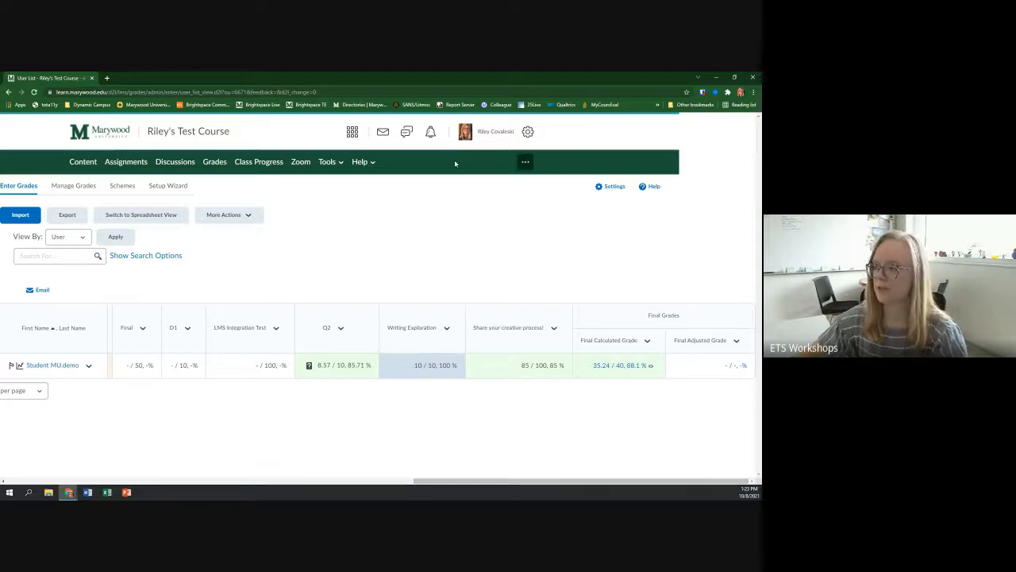
Step: Switch to the 2021 test course and check the grade items in its gradebook
{"action": "left_click", "coordinate": [352, 132]}
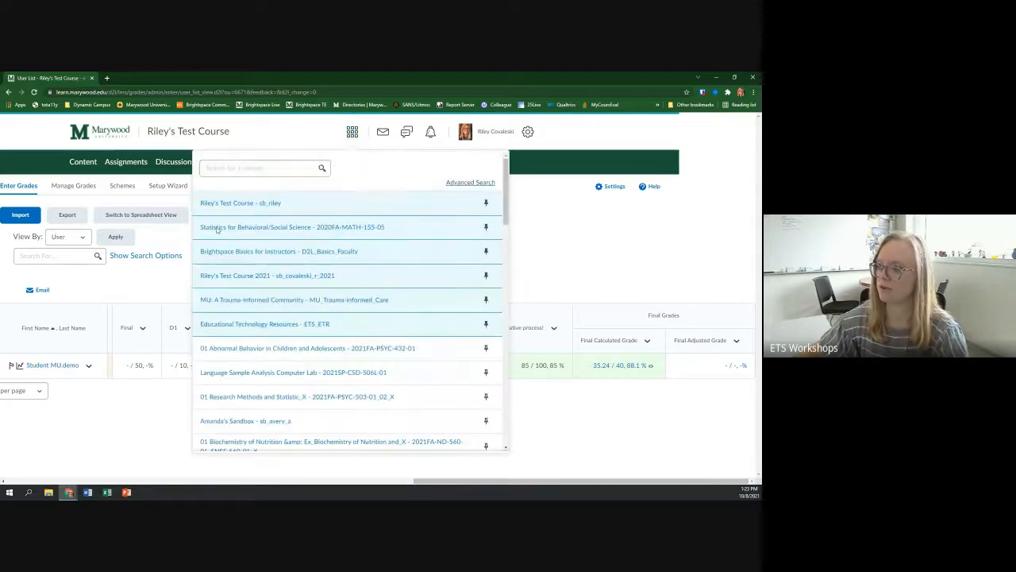
{"action": "left_click", "coordinate": [246, 280]}
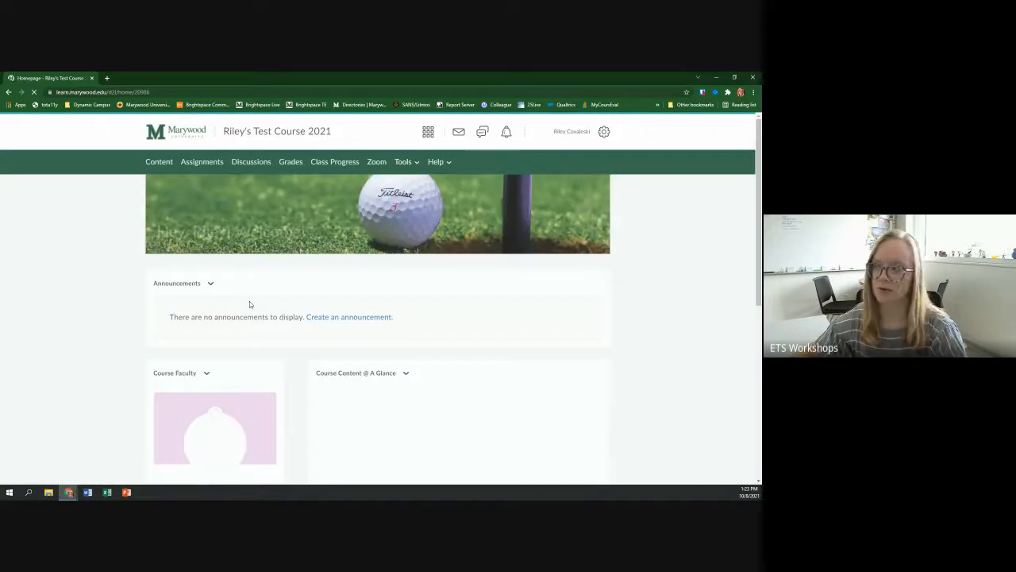
{"action": "left_click", "coordinate": [292, 163]}
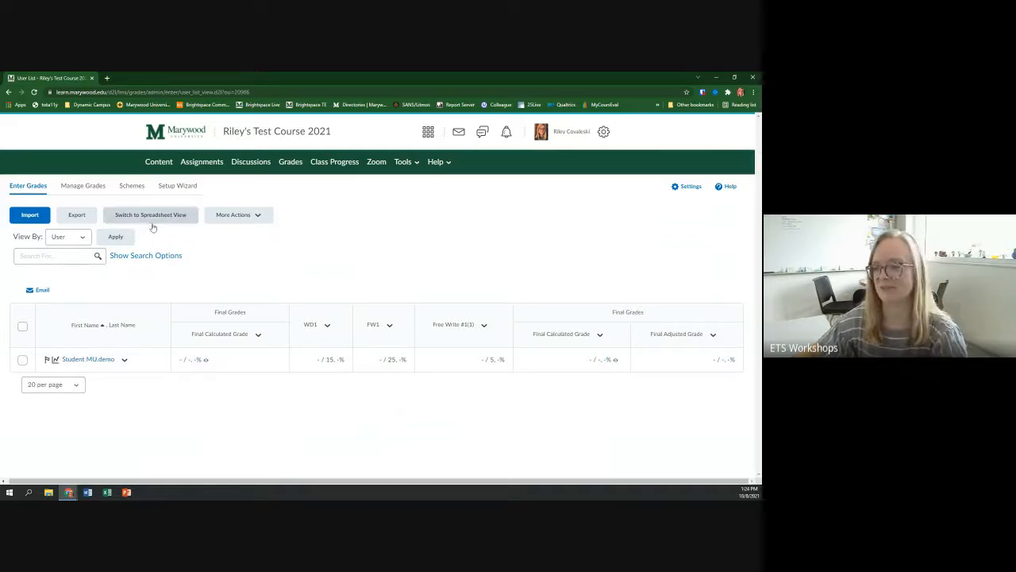
Step: Open Week 1: Find Your Voice in the course content and examine the in-place properties of the "Developing your writing voice" topic
{"action": "left_click", "coordinate": [160, 163]}
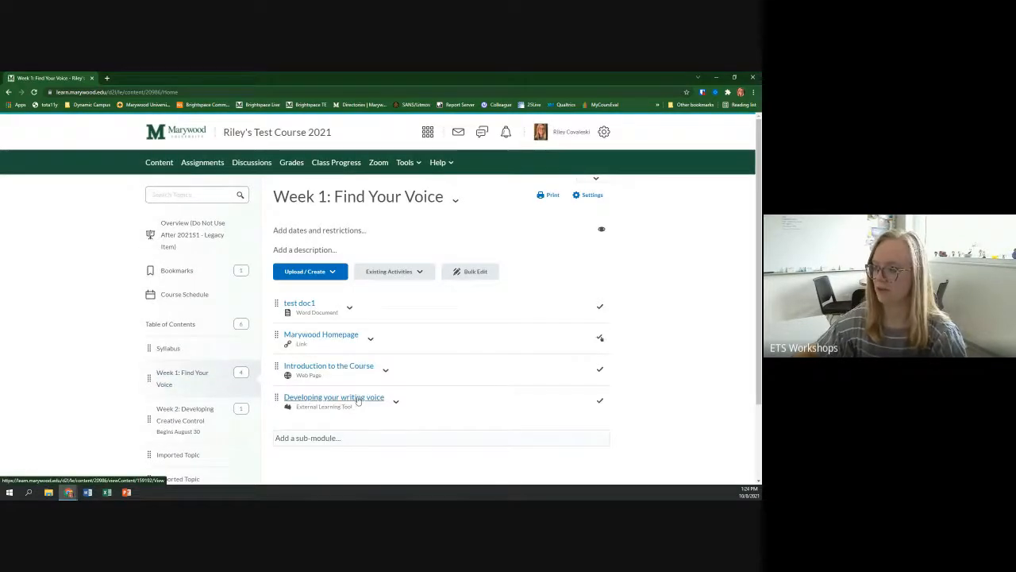
{"action": "scroll", "coordinate": [392, 426], "scroll_direction": "down", "scroll_amount": 1}
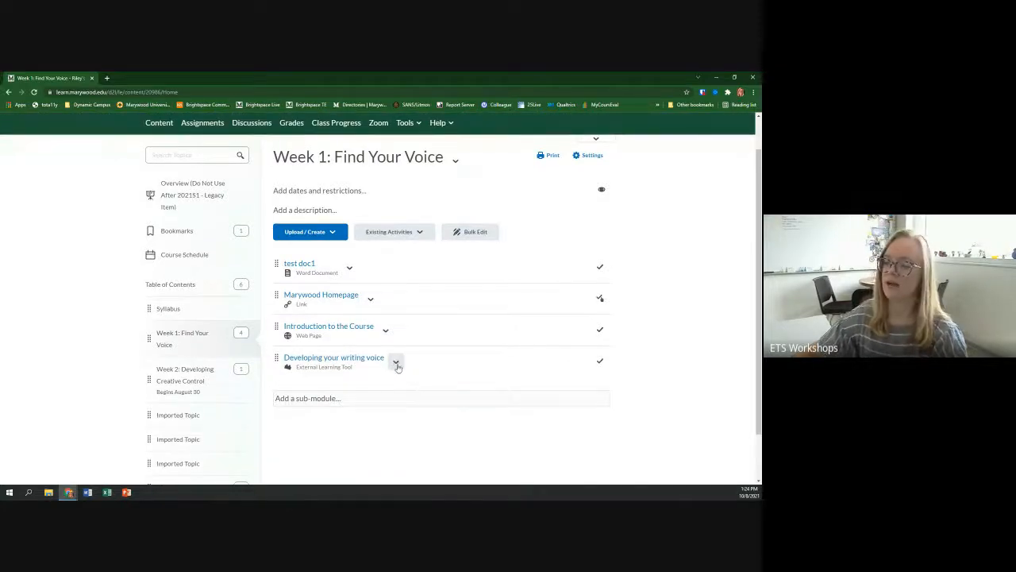
{"action": "left_click", "coordinate": [396, 364]}
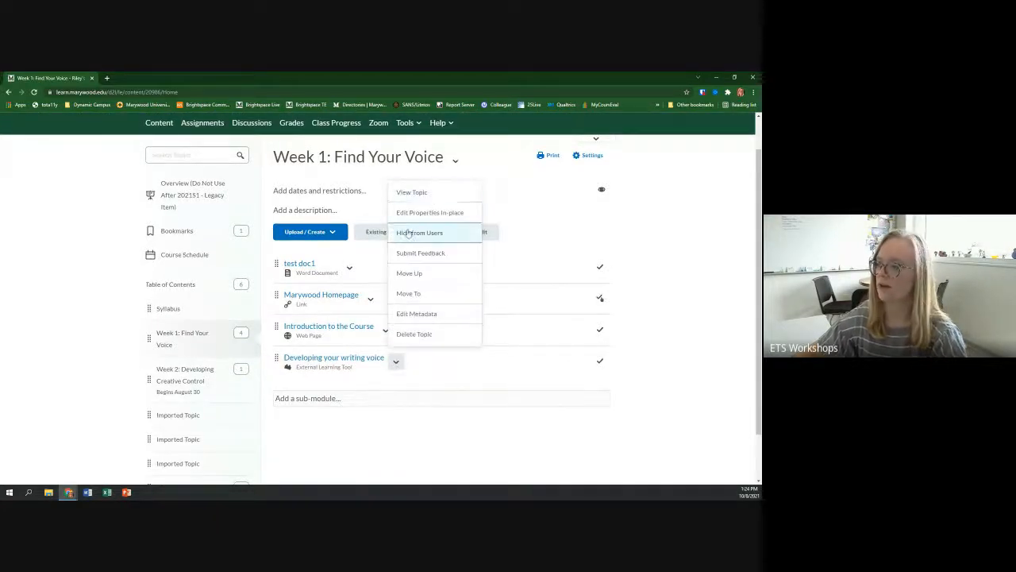
{"action": "left_click", "coordinate": [421, 219]}
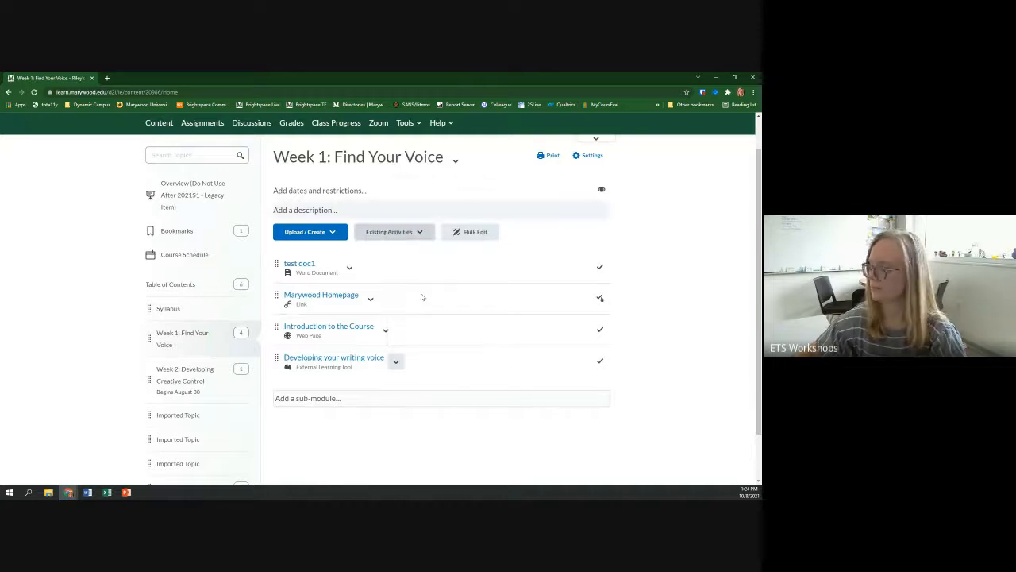
{"action": "scroll", "coordinate": [646, 337], "scroll_direction": "down", "scroll_amount": 1}
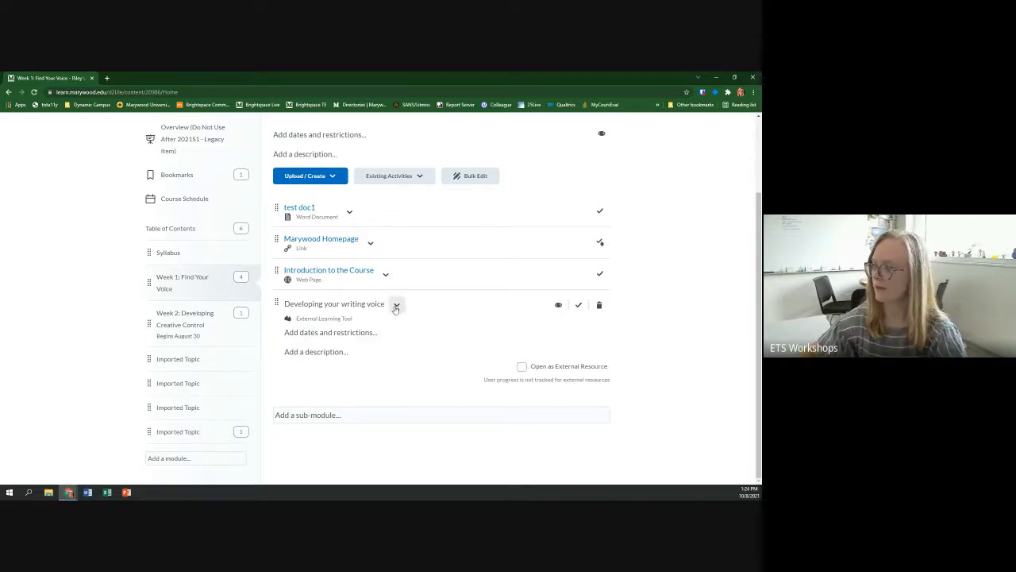
{"action": "left_click", "coordinate": [197, 280]}
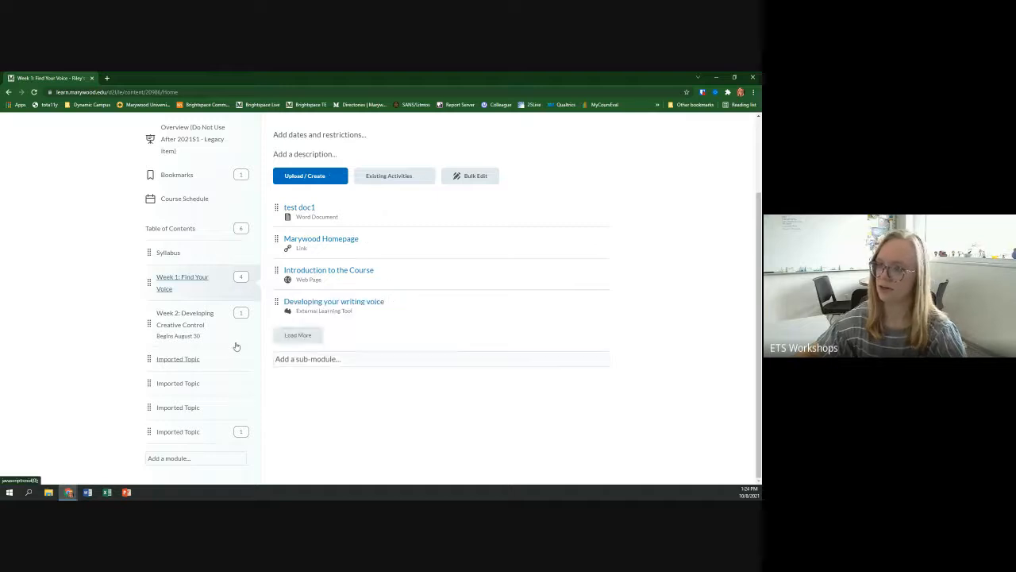
Step: Open the "Developing your writing voice" topic and start a new grade item for its assessment
{"action": "left_click", "coordinate": [317, 305]}
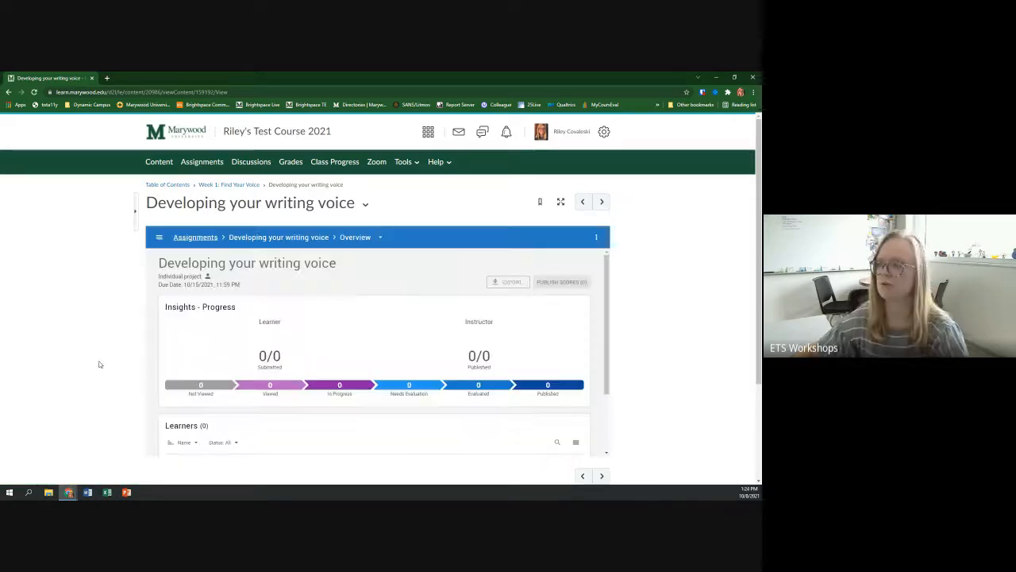
{"action": "scroll", "coordinate": [109, 362], "scroll_direction": "down", "scroll_amount": 3}
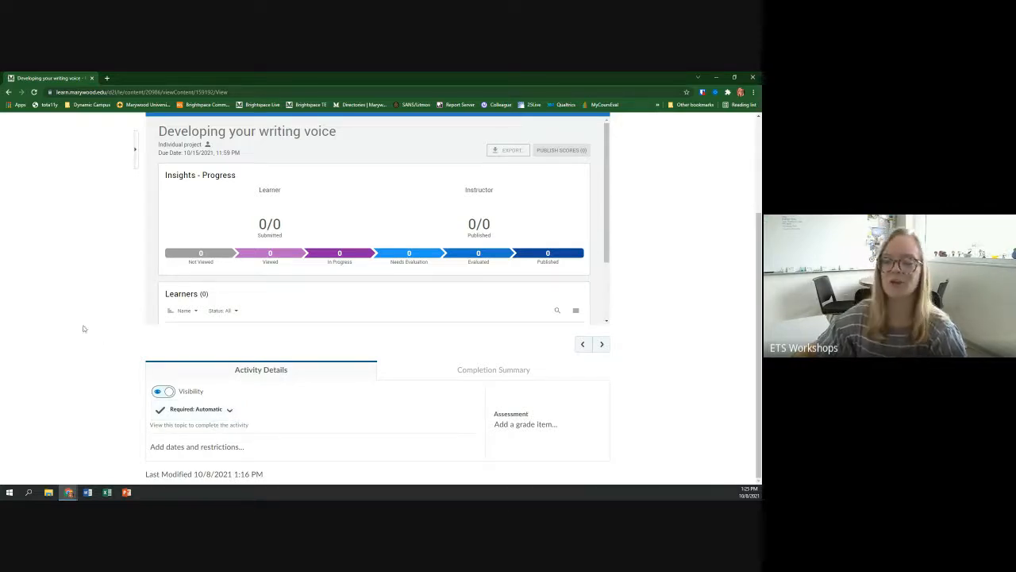
{"action": "scroll", "coordinate": [74, 384], "scroll_direction": "up", "scroll_amount": 3}
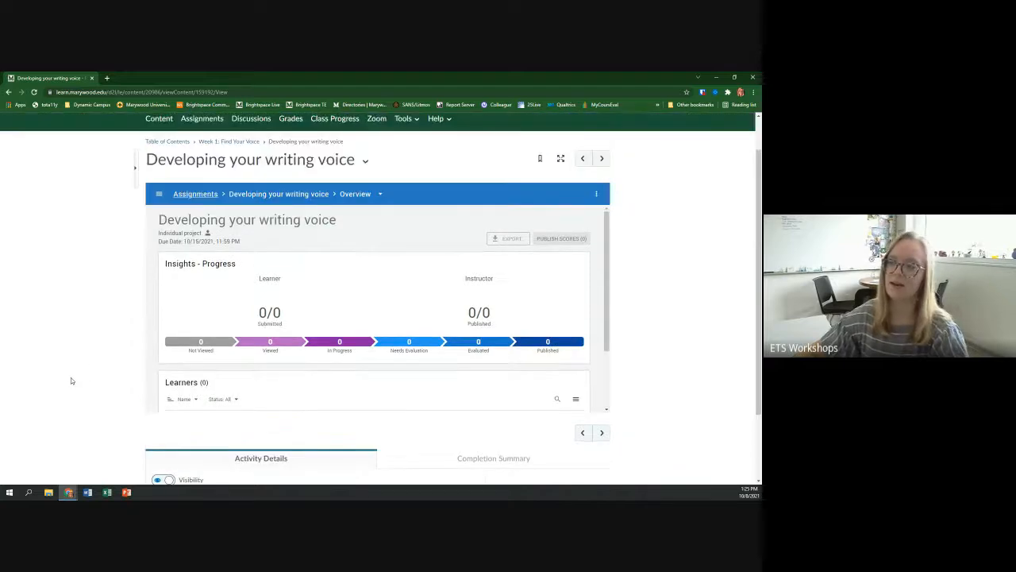
{"action": "scroll", "coordinate": [120, 344], "scroll_direction": "down", "scroll_amount": 3}
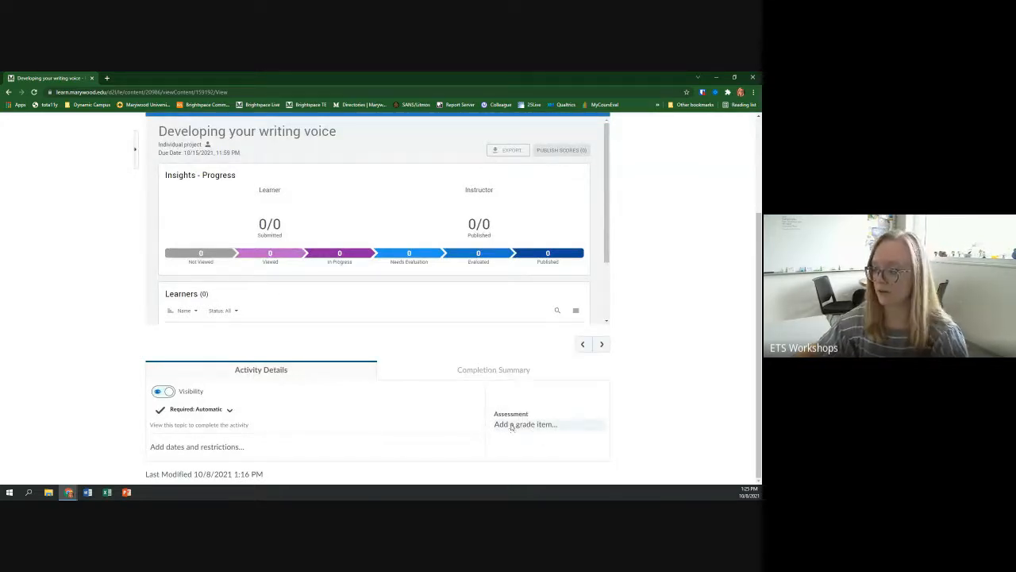
{"action": "left_click", "coordinate": [527, 427]}
{"action": "left_click", "coordinate": [528, 431]}
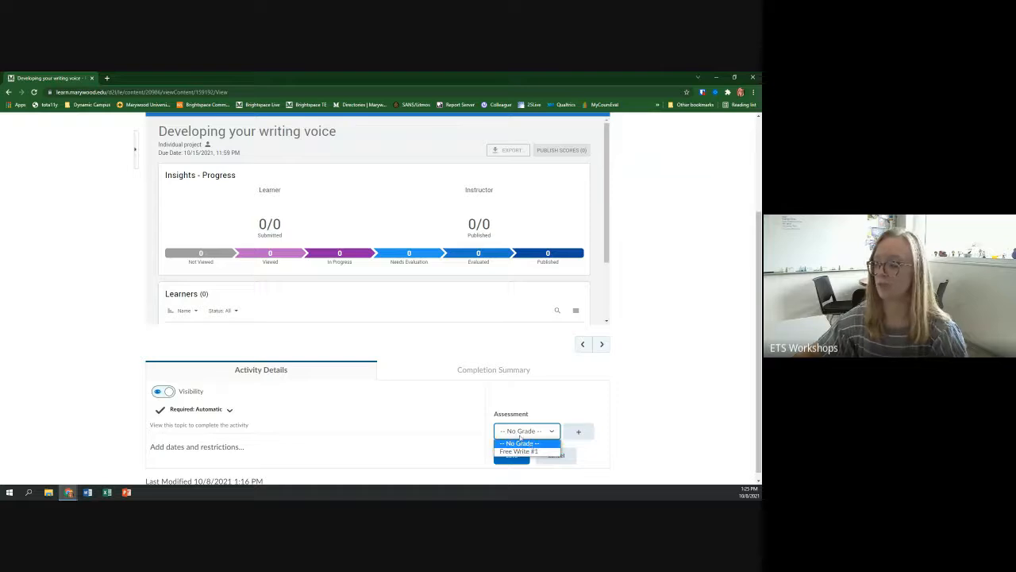
{"action": "left_click", "coordinate": [526, 430]}
{"action": "left_click", "coordinate": [579, 431]}
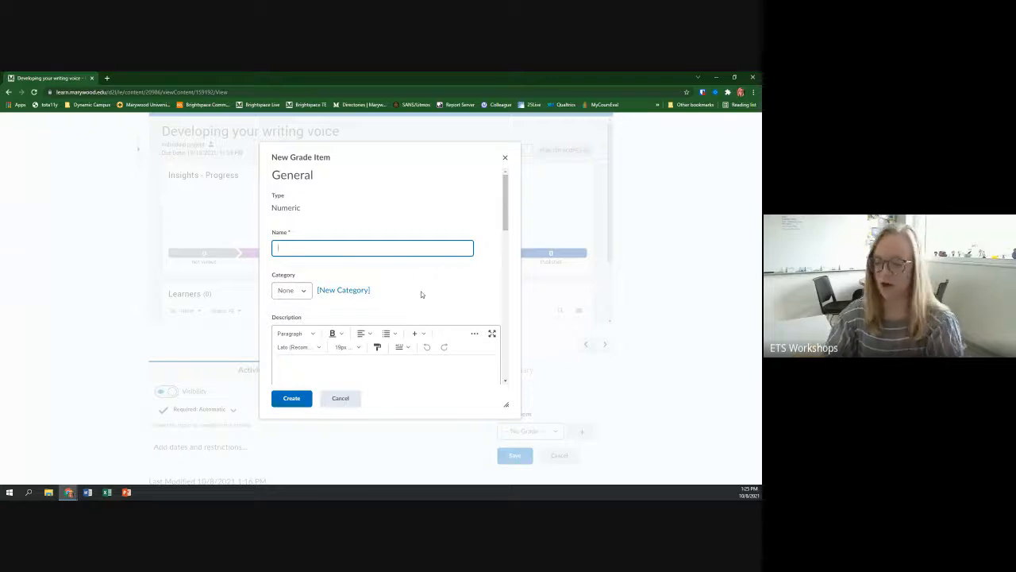
Step: Name the new grade item "Developing your writing voice" and set its maximum points to 100
{"action": "type", "text": "Developing "}
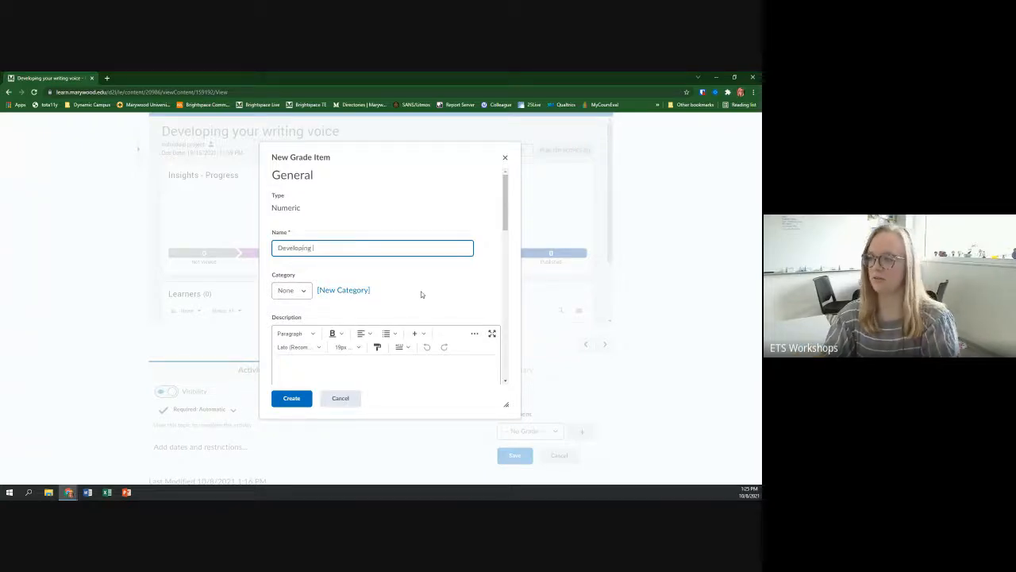
{"action": "type", "text": "your writing voice"}
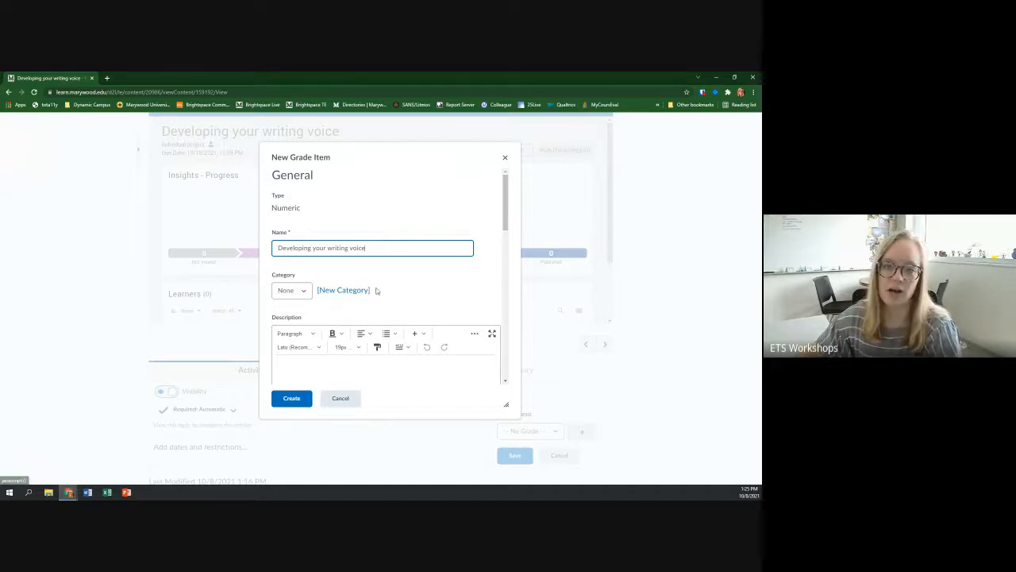
{"action": "left_click", "coordinate": [301, 291]}
{"action": "left_click", "coordinate": [301, 293]}
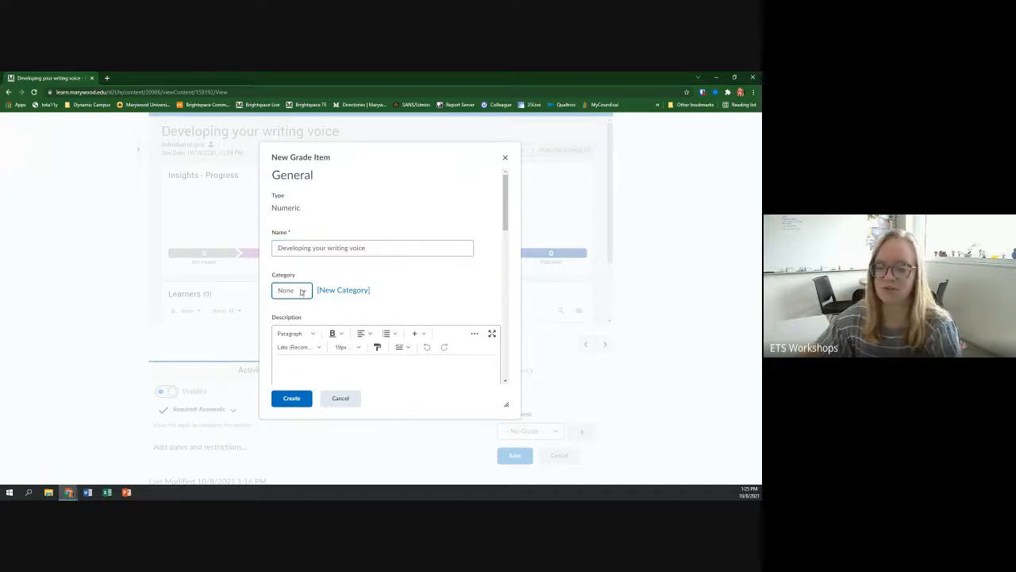
{"action": "scroll", "coordinate": [517, 303], "scroll_direction": "down", "scroll_amount": 3}
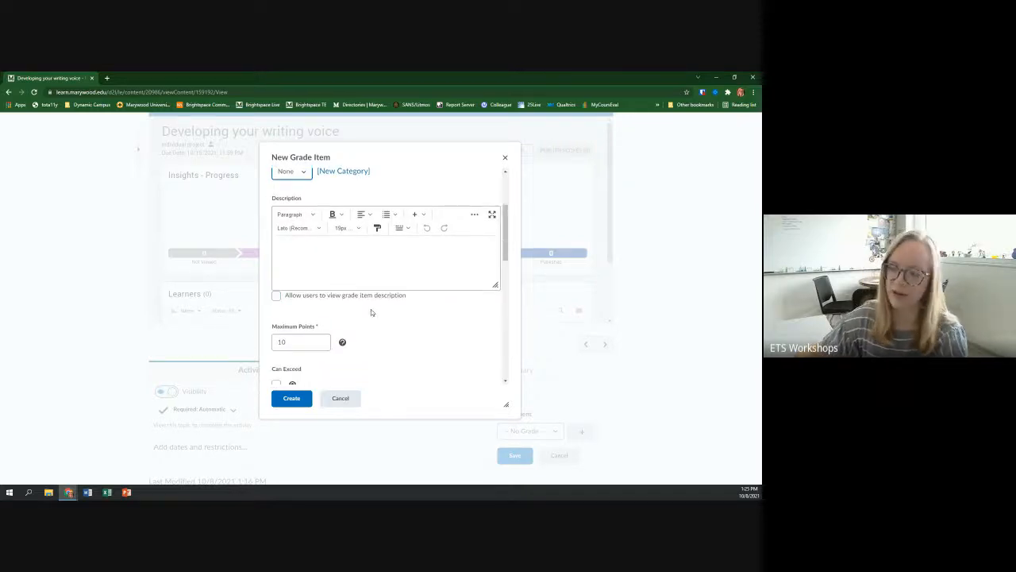
{"action": "scroll", "coordinate": [371, 309], "scroll_direction": "down", "scroll_amount": 2}
{"action": "left_click", "coordinate": [299, 263]}
{"action": "double_click", "coordinate": [300, 263]}
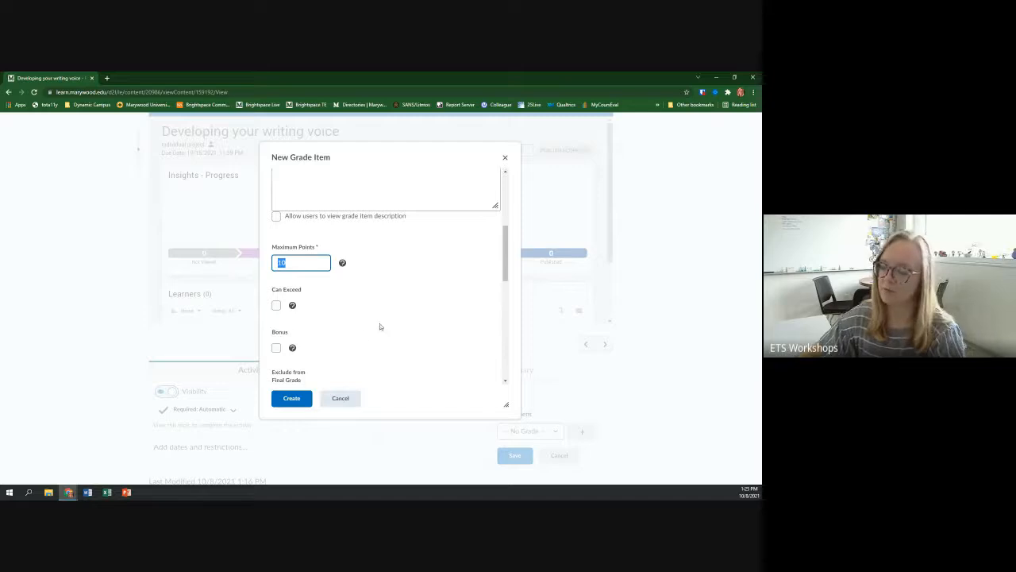
{"action": "type", "text": "100"}
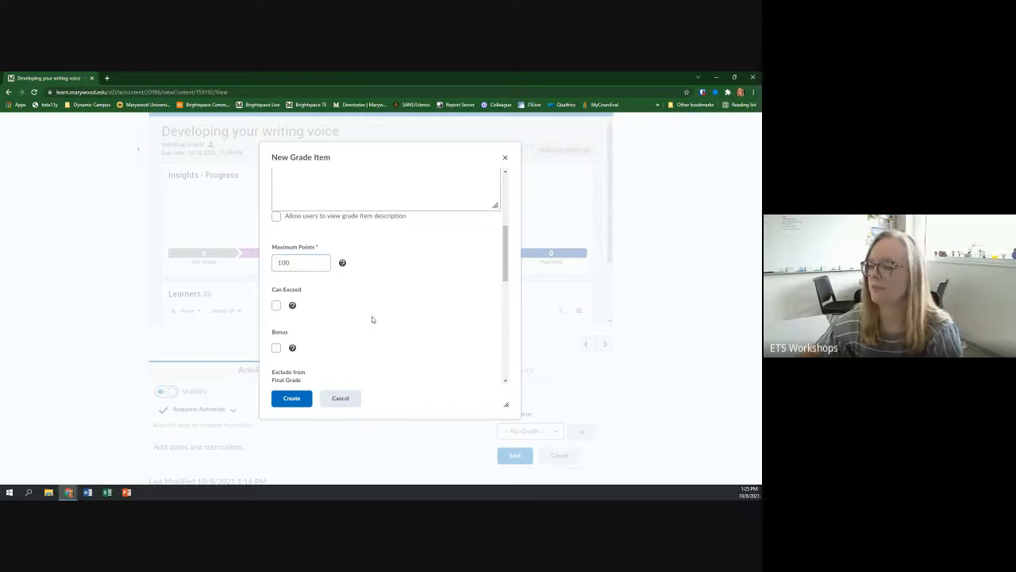
Step: Review the remaining grade item options, create the item and save it as the topic's assessment
{"action": "scroll", "coordinate": [372, 316], "scroll_direction": "down", "scroll_amount": 1}
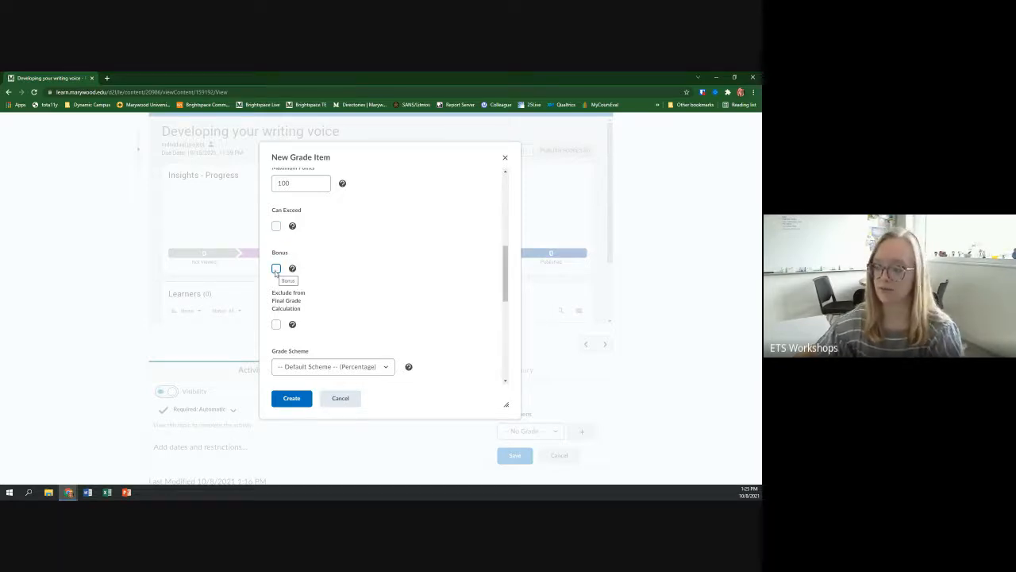
{"action": "scroll", "coordinate": [276, 271], "scroll_direction": "down", "scroll_amount": 1}
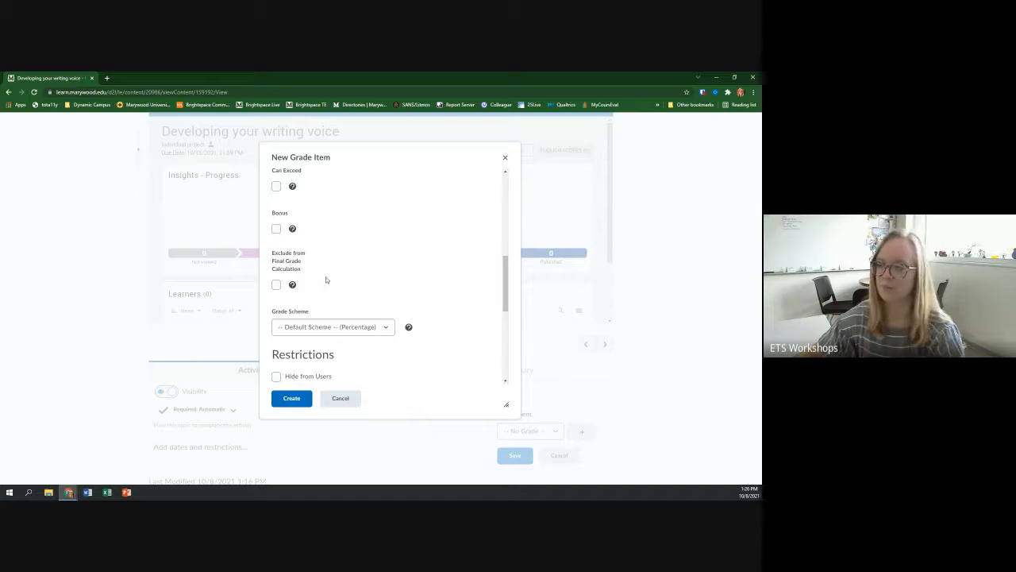
{"action": "scroll", "coordinate": [332, 299], "scroll_direction": "down", "scroll_amount": 2}
{"action": "scroll", "coordinate": [332, 298], "scroll_direction": "down", "scroll_amount": 5}
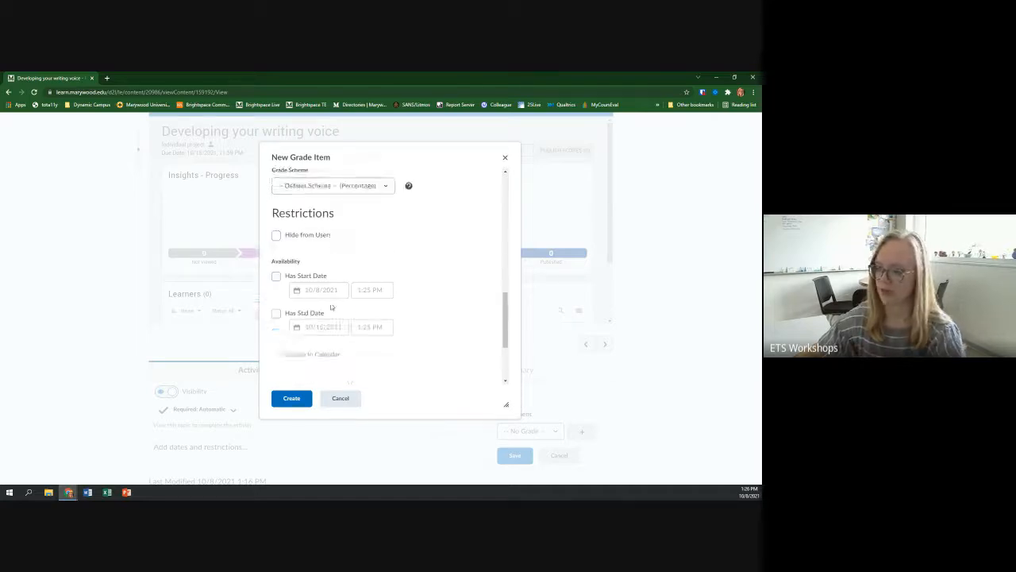
{"action": "left_click", "coordinate": [291, 398]}
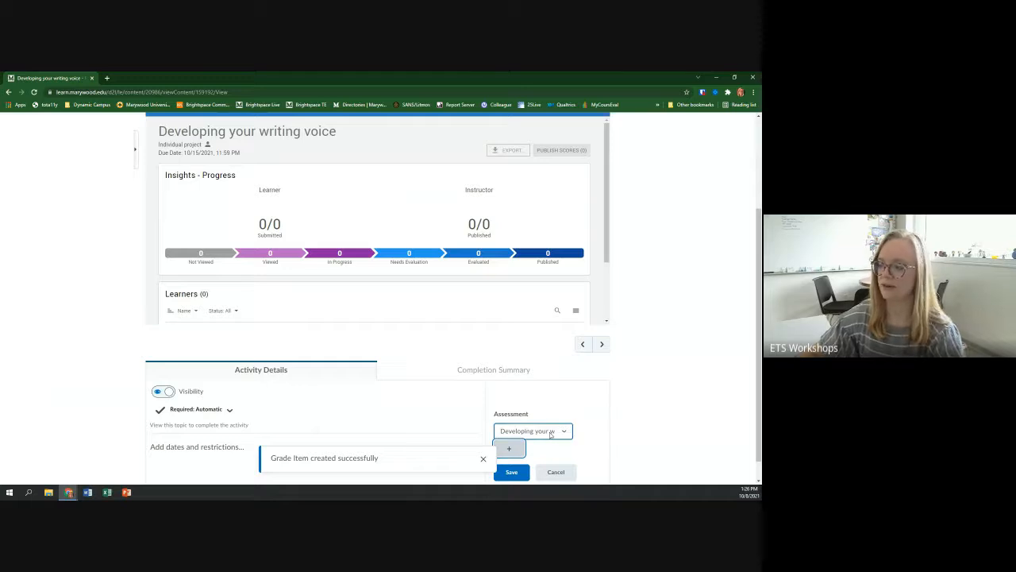
{"action": "left_click", "coordinate": [511, 474]}
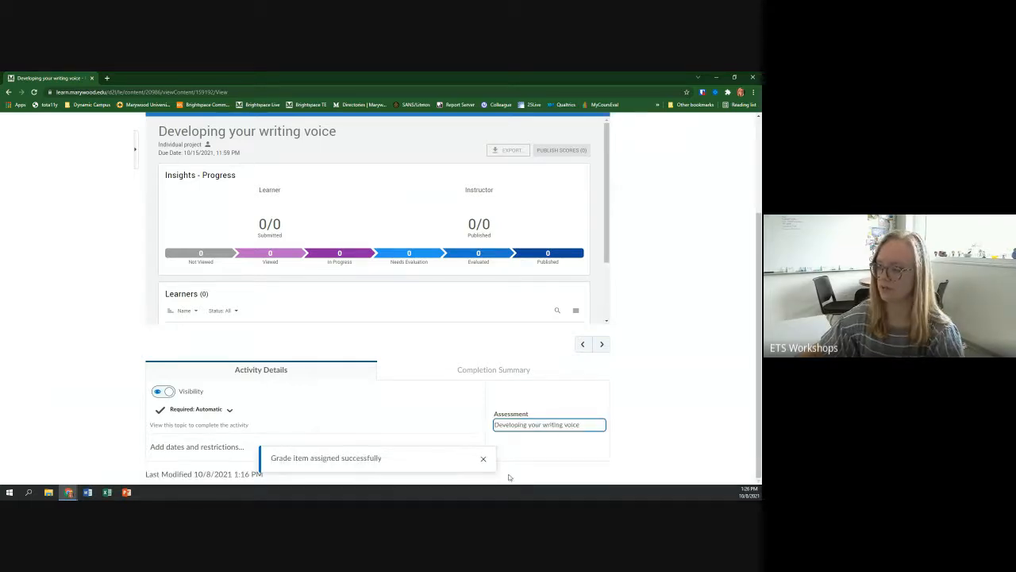
Step: Open the gradebook of the 2021 test course
{"action": "scroll", "coordinate": [689, 364], "scroll_direction": "up", "scroll_amount": 3}
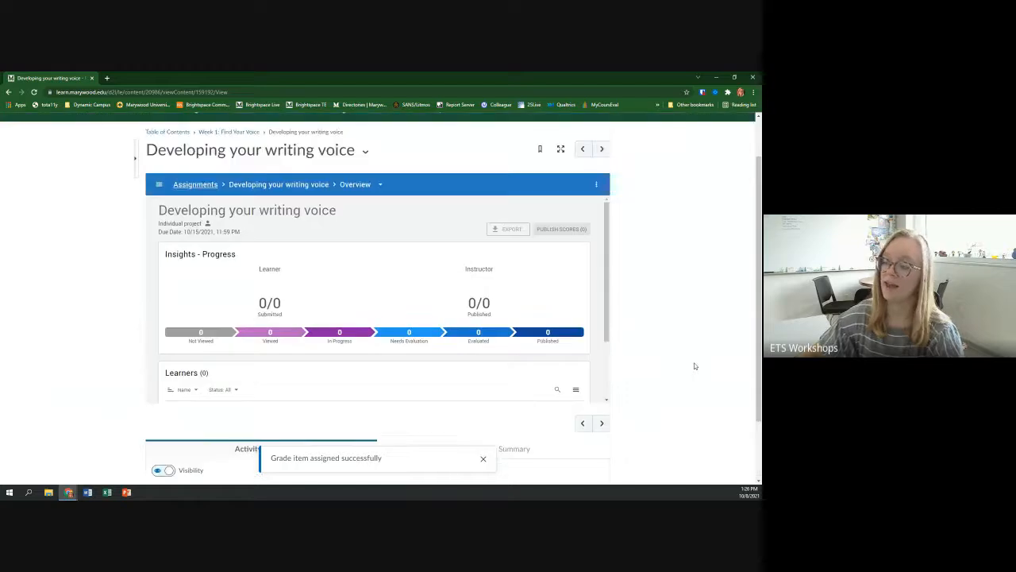
{"action": "left_click", "coordinate": [284, 164]}
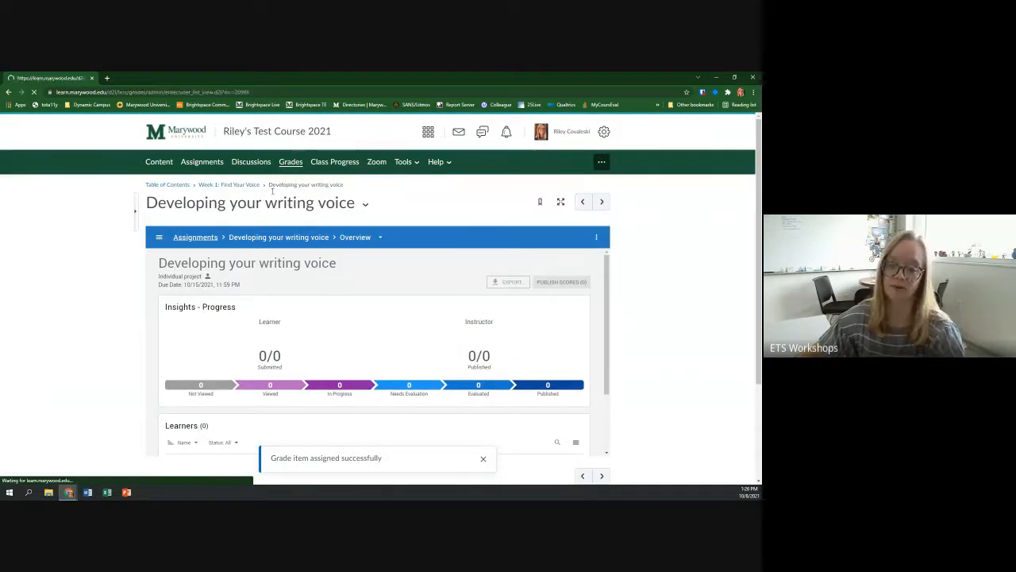